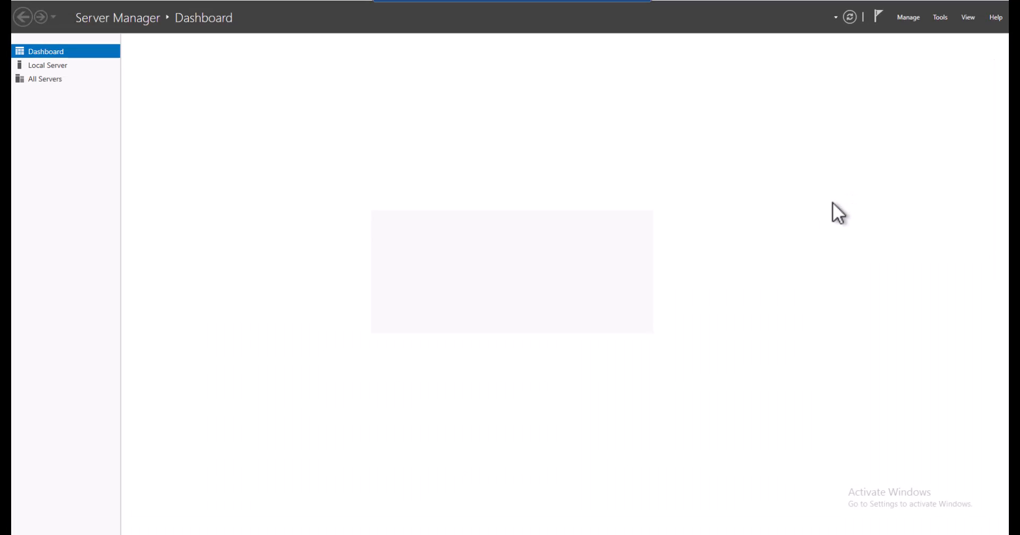
pyautogui.click(909, 17)
pyautogui.click(914, 30)
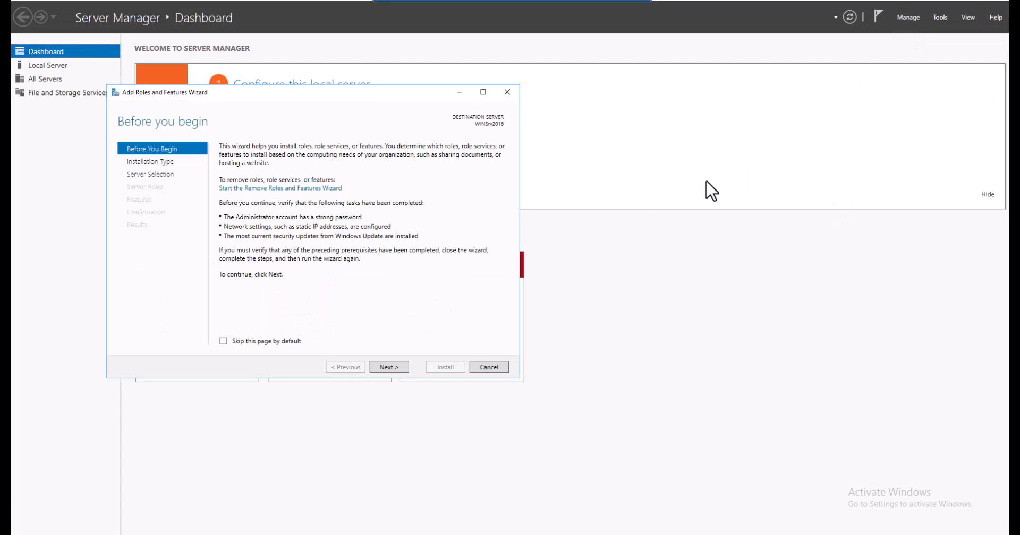
pyautogui.click(390, 368)
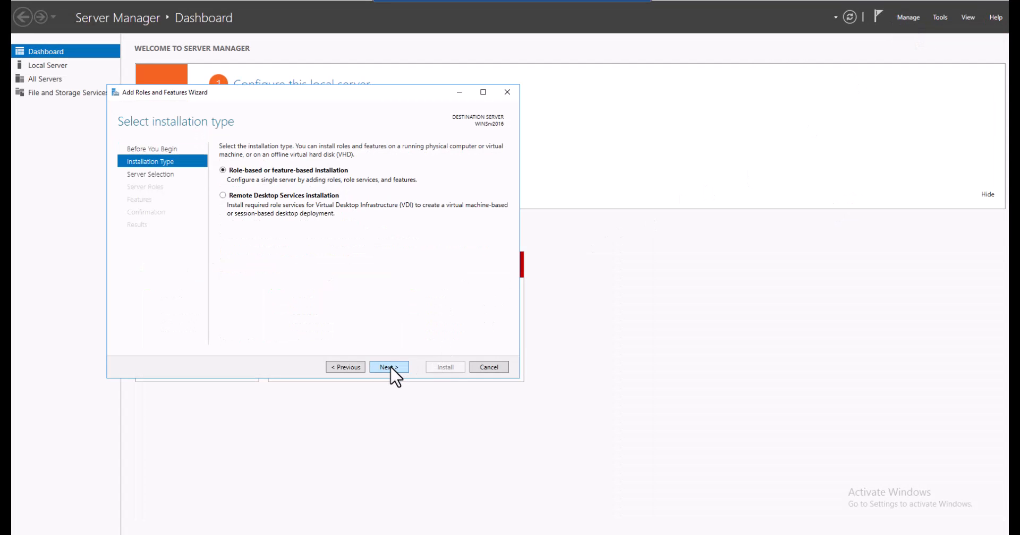
pyautogui.click(390, 368)
pyautogui.click(390, 367)
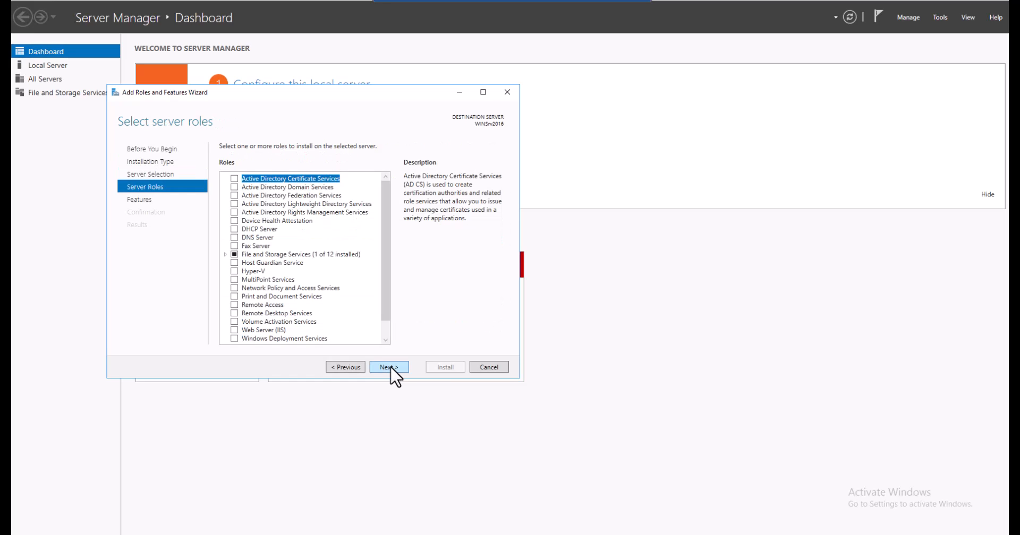
pyautogui.click(390, 367)
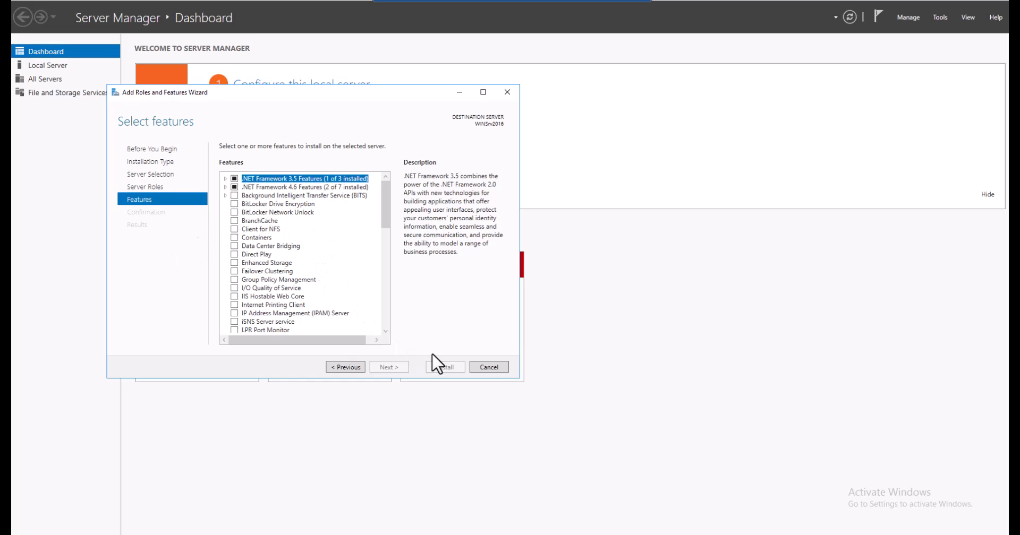
pyautogui.click(484, 367)
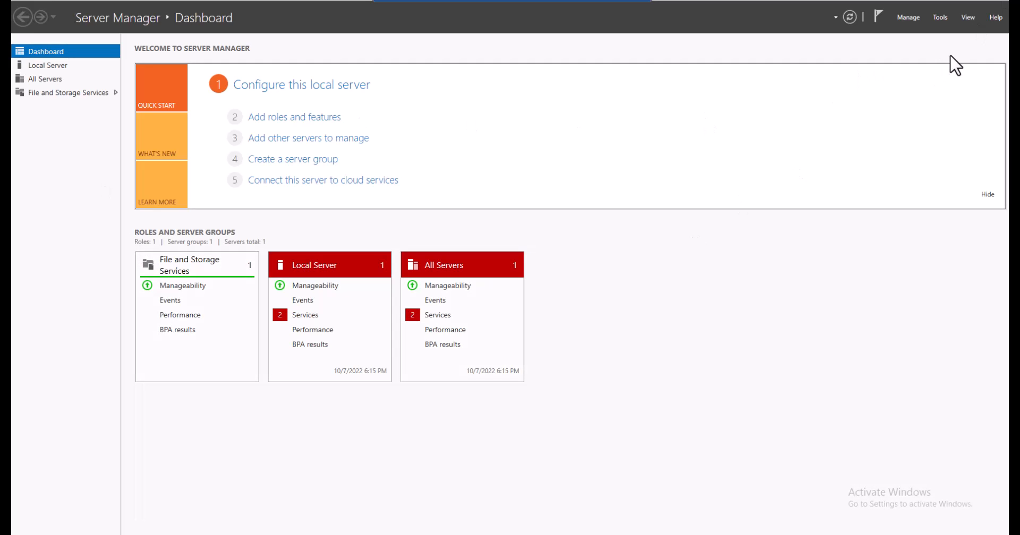
# Open the inbound rules of Windows Firewall with Advanced Security
pyautogui.click(941, 17)
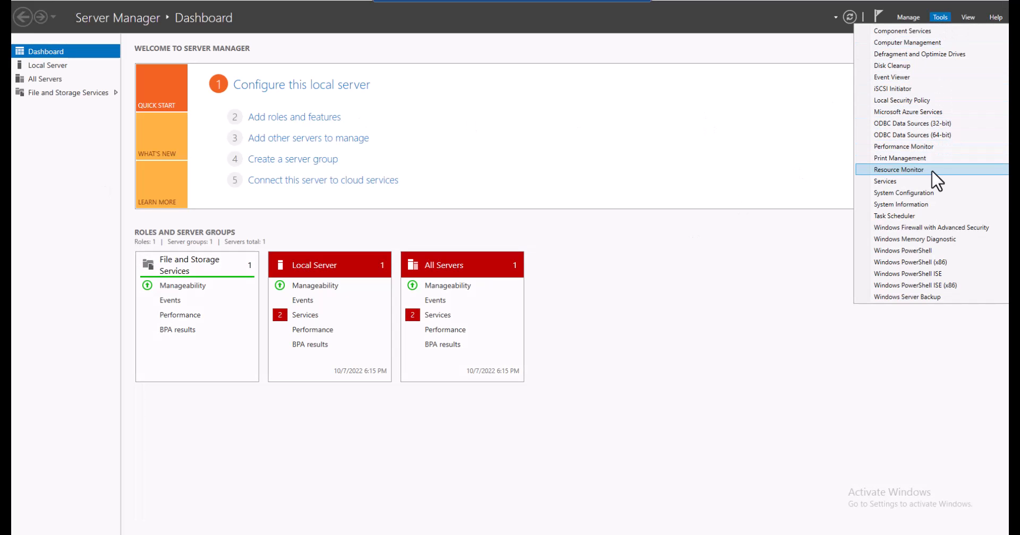
pyautogui.click(932, 227)
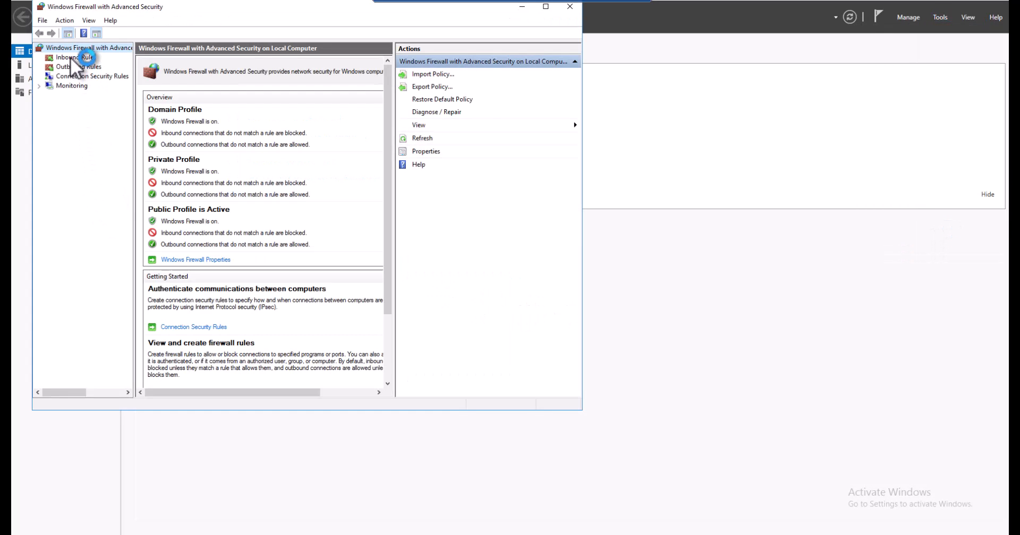
pyautogui.click(72, 57)
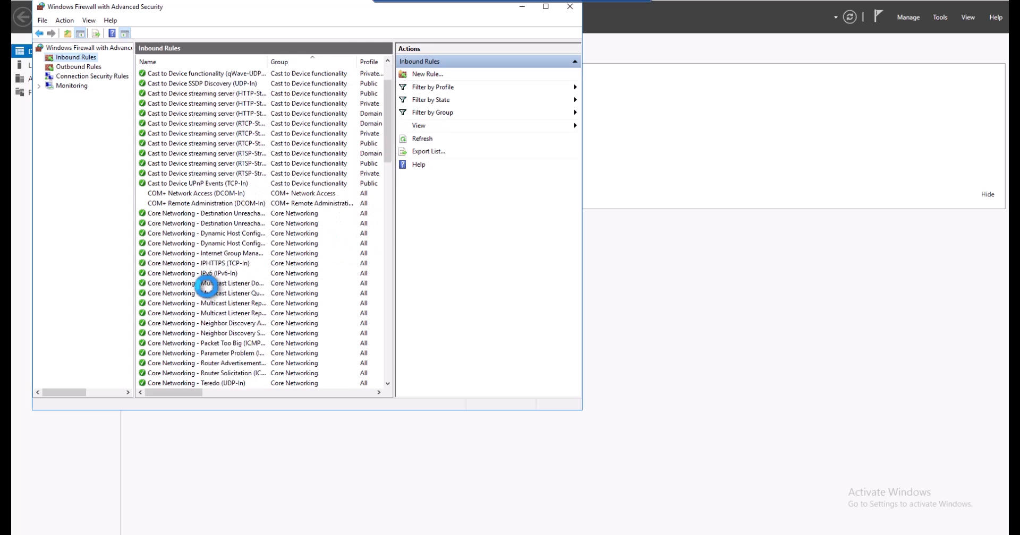
# Enable the Remote Desktop - User Mode (TCP-In) and (UDP-In) inbound rules and close the firewall console
pyautogui.scroll(-20, 206, 286)
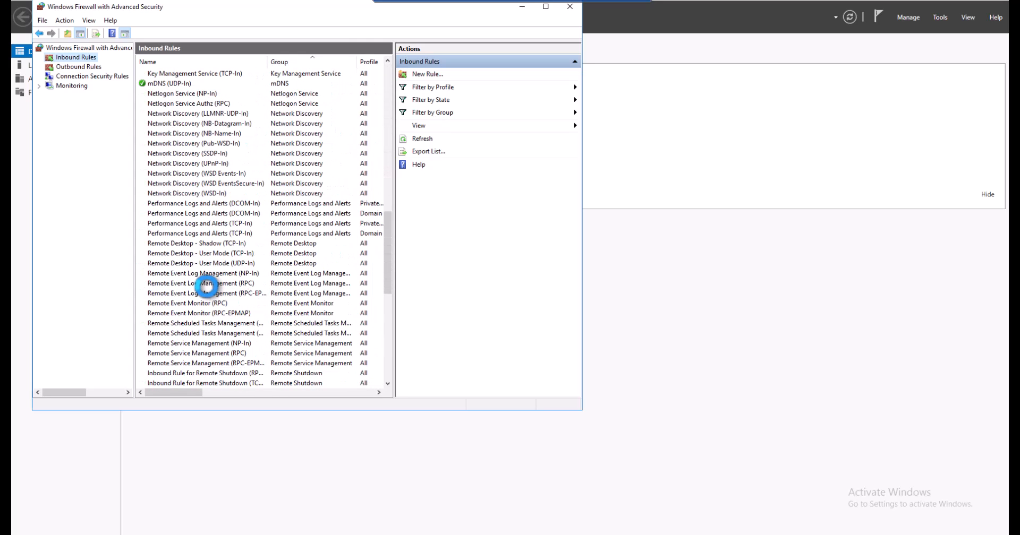
pyautogui.scroll(-2, 207, 286)
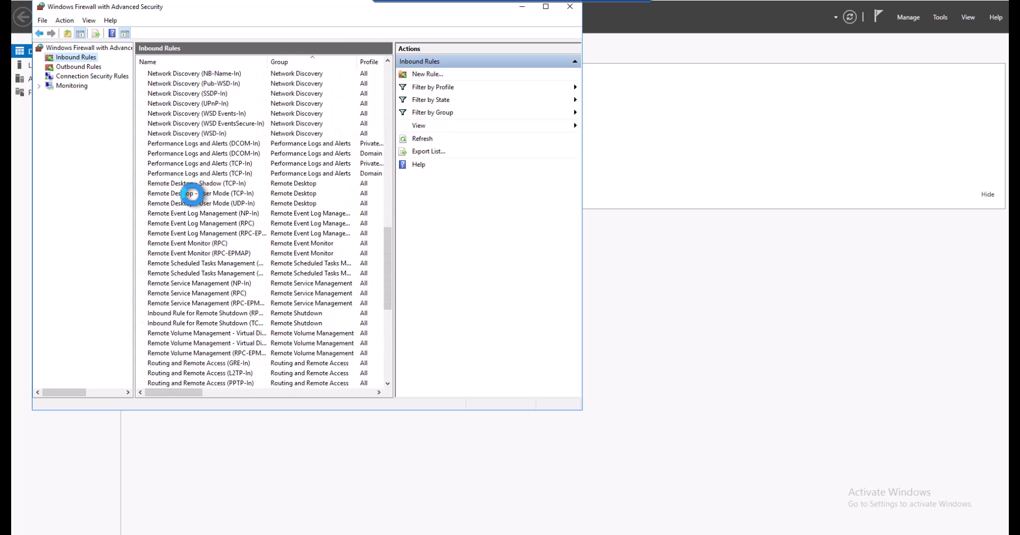
pyautogui.click(192, 194)
pyautogui.rightClick(194, 196)
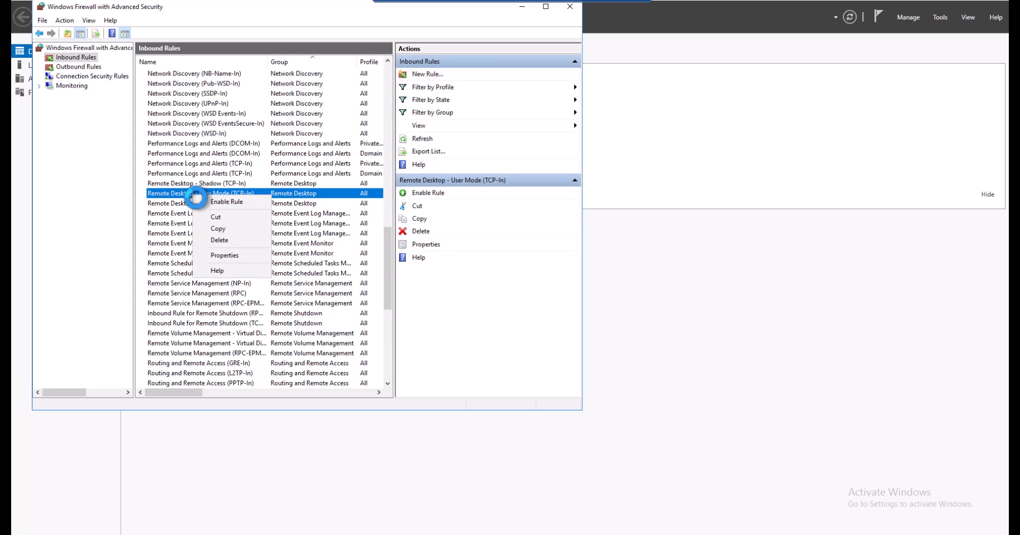
pyautogui.click(225, 202)
pyautogui.click(197, 204)
pyautogui.rightClick(198, 206)
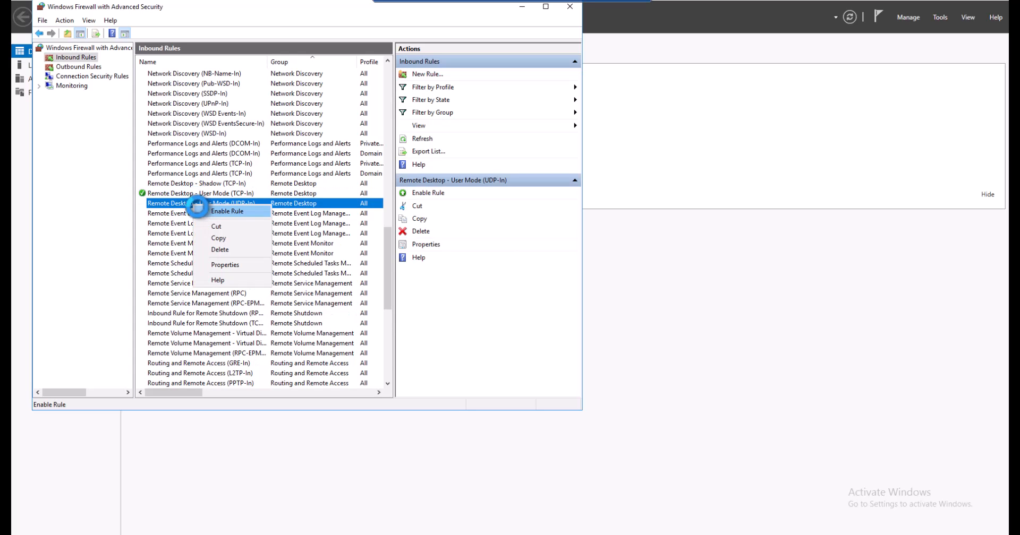
pyautogui.click(199, 210)
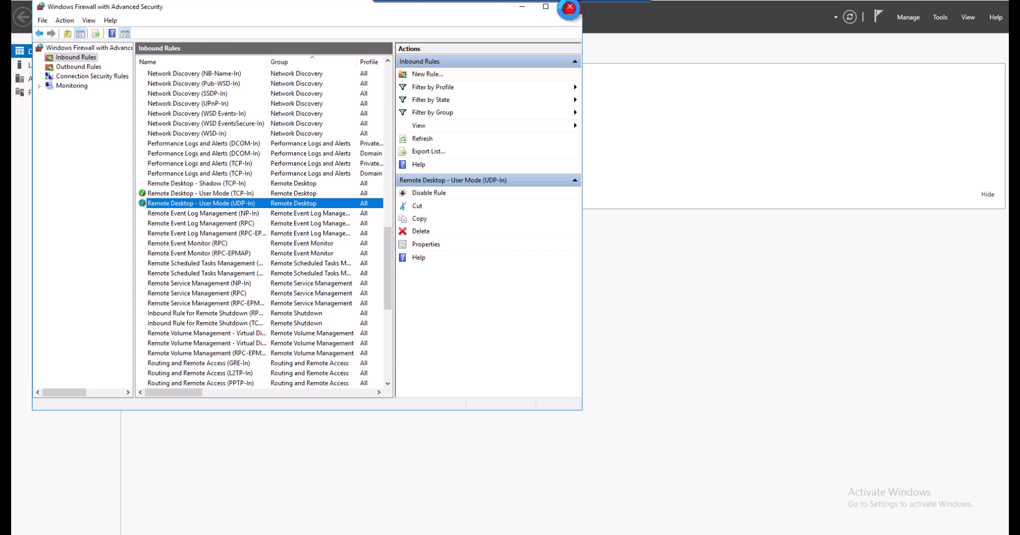
pyautogui.click(570, 7)
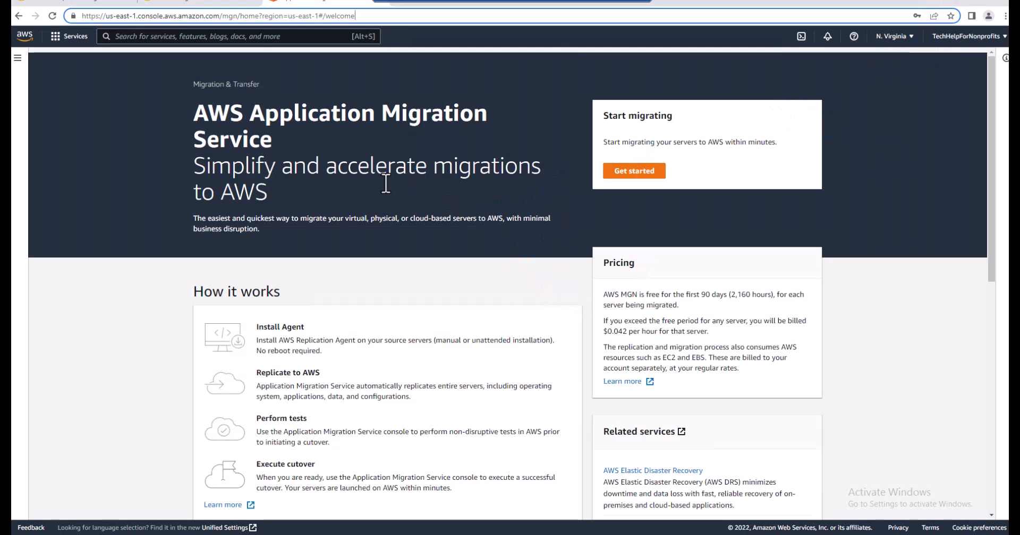
# Find AWS Application Migration Service by searching the AWS console for "Applic", and open it
pyautogui.click(261, 41)
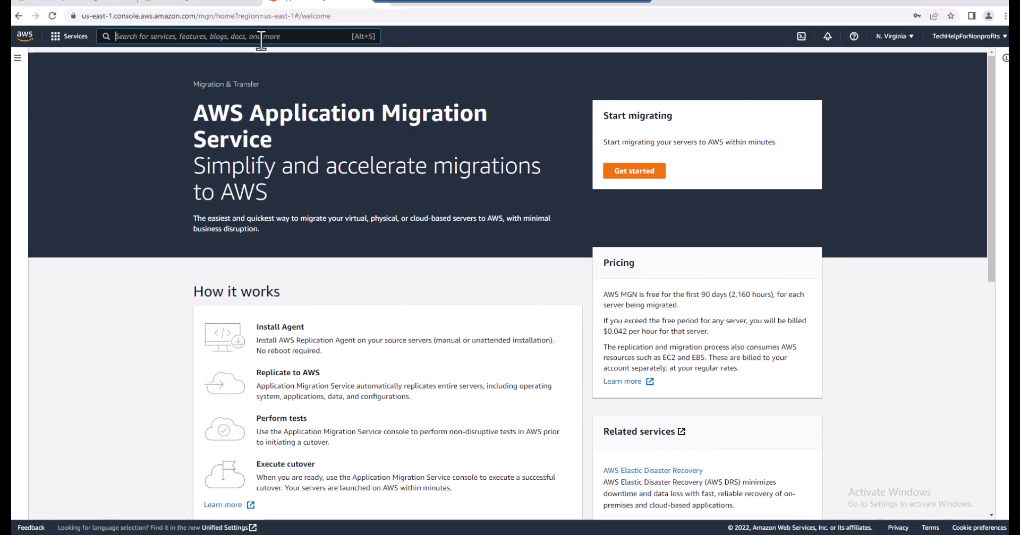
pyautogui.write('A')
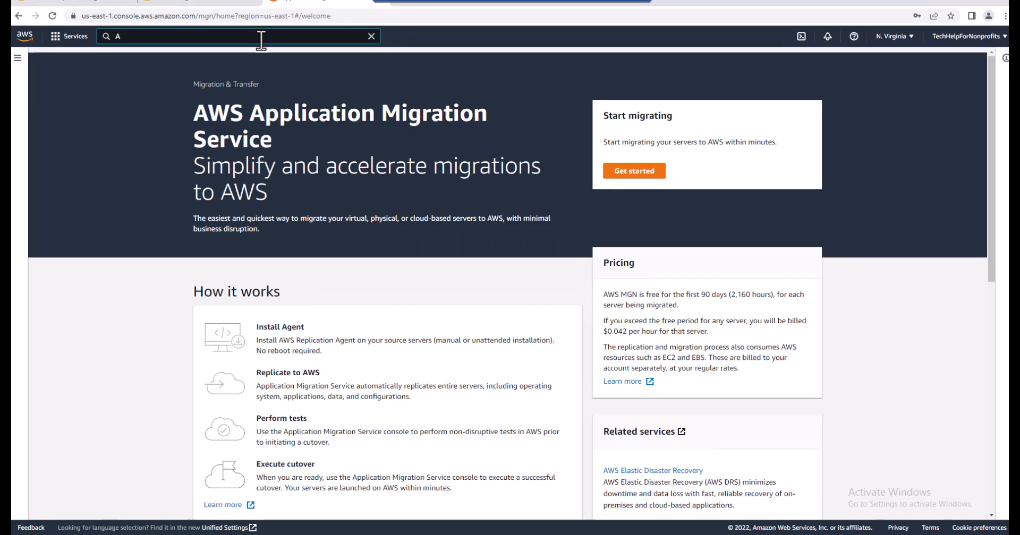
pyautogui.write('pplic')
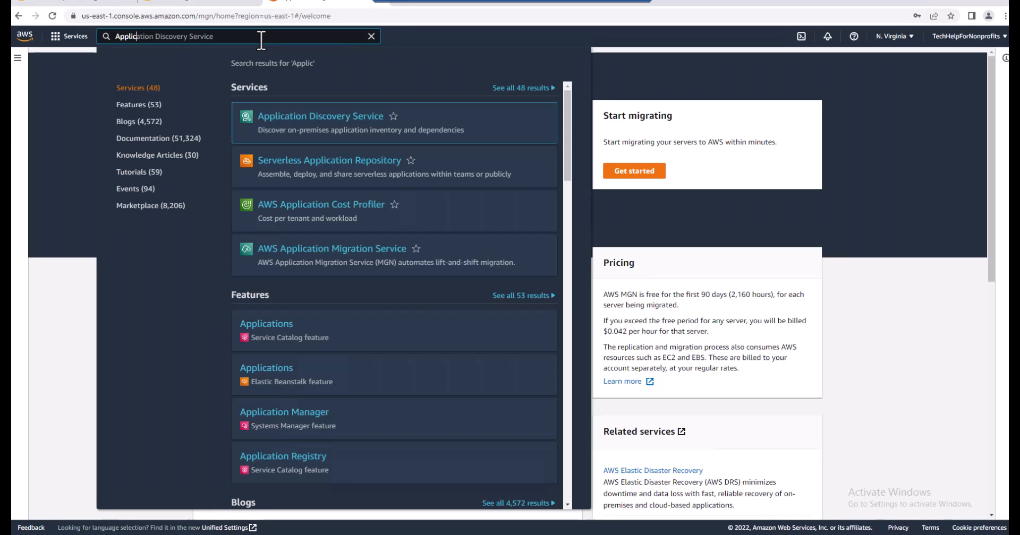
pyautogui.click(336, 255)
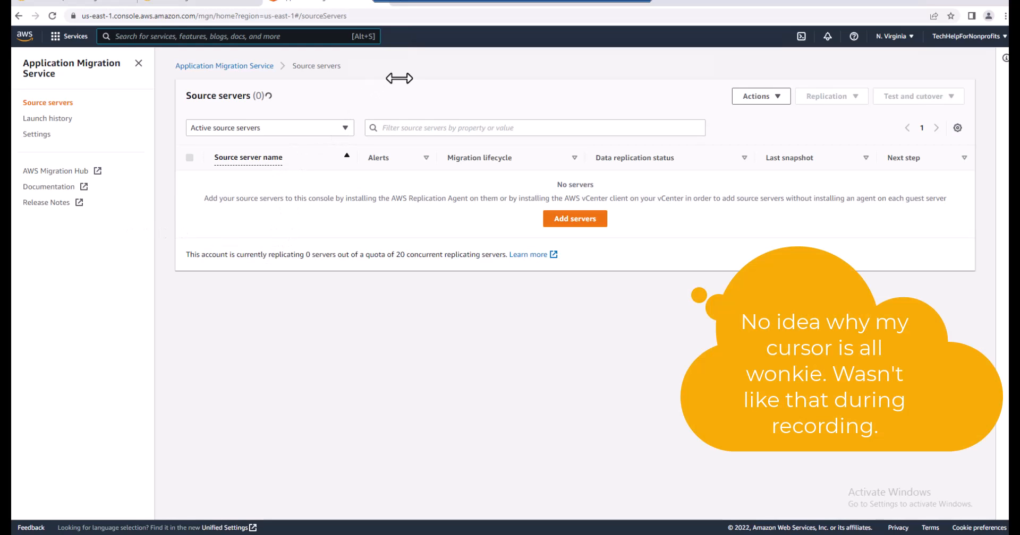
# Start adding a source server, setting the replication agent's operating system to Windows and keeping Replicate all disks
pyautogui.click(569, 221)
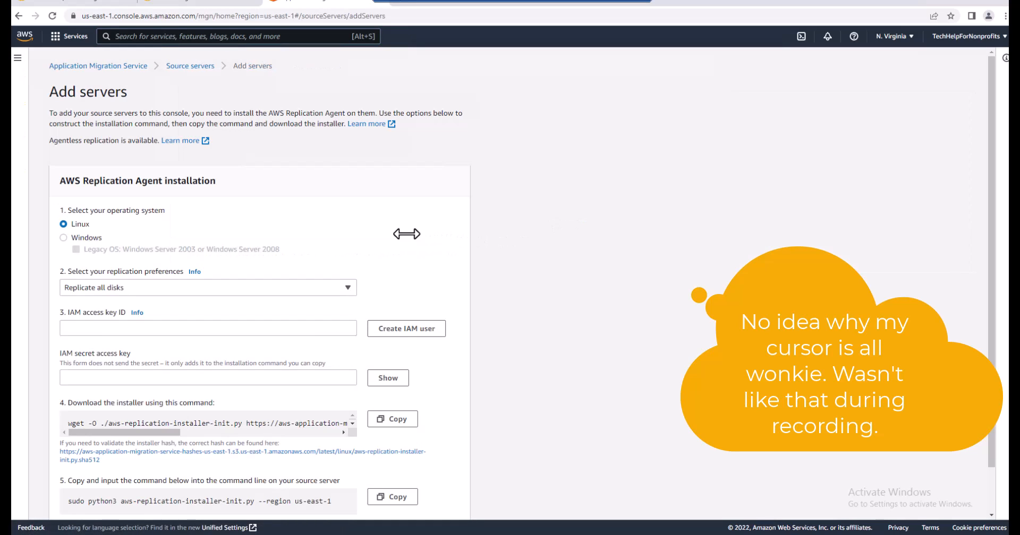
pyautogui.click(63, 238)
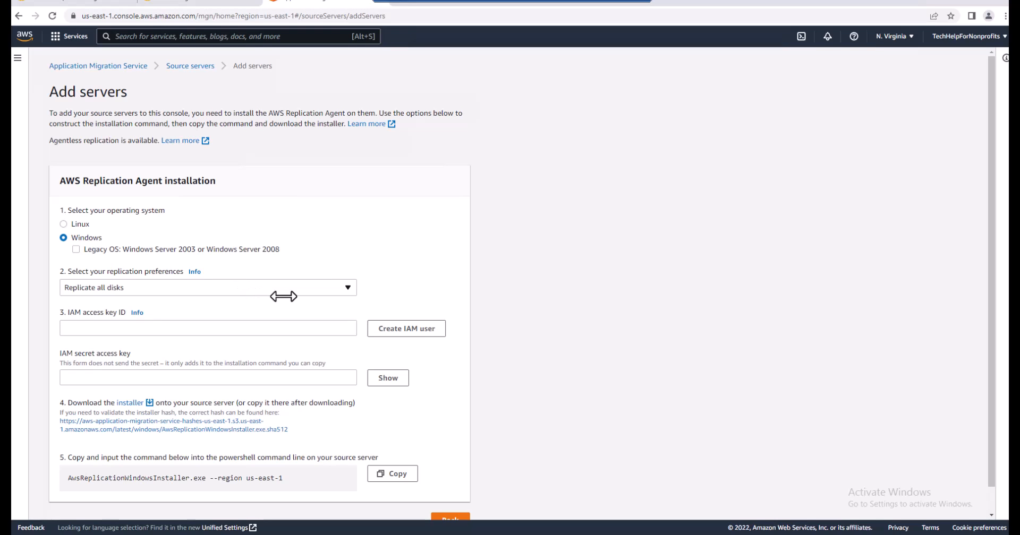
pyautogui.click(348, 286)
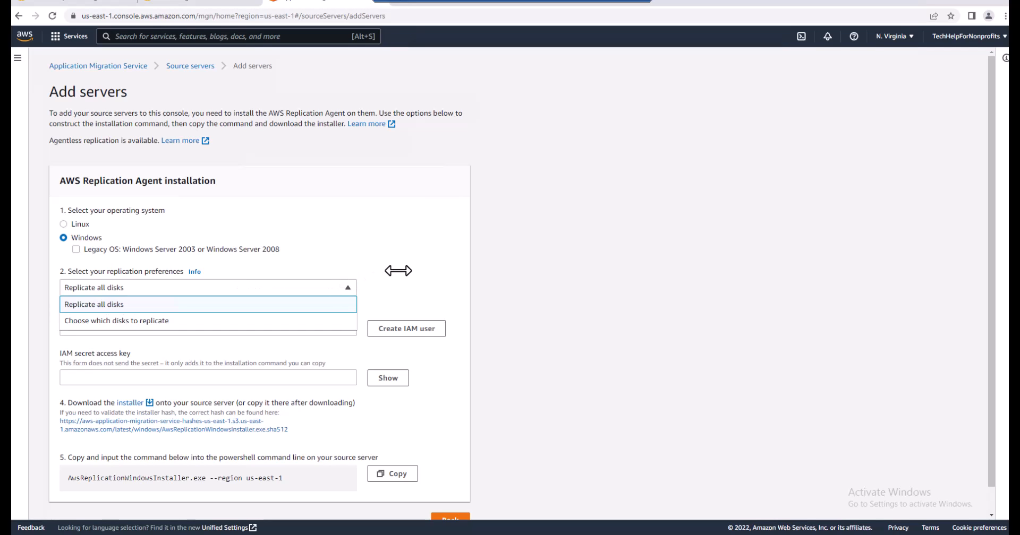
pyautogui.click(396, 254)
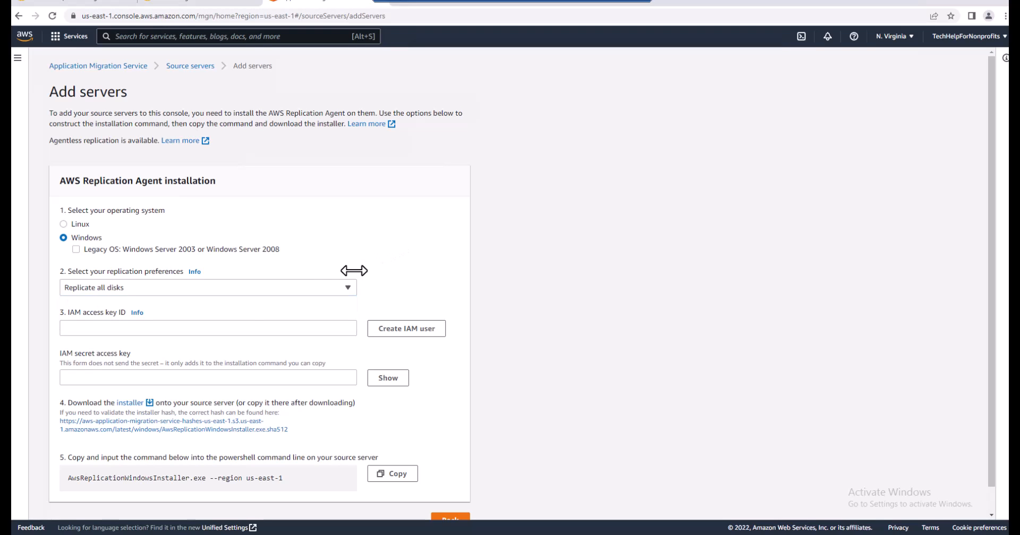
pyautogui.click(240, 325)
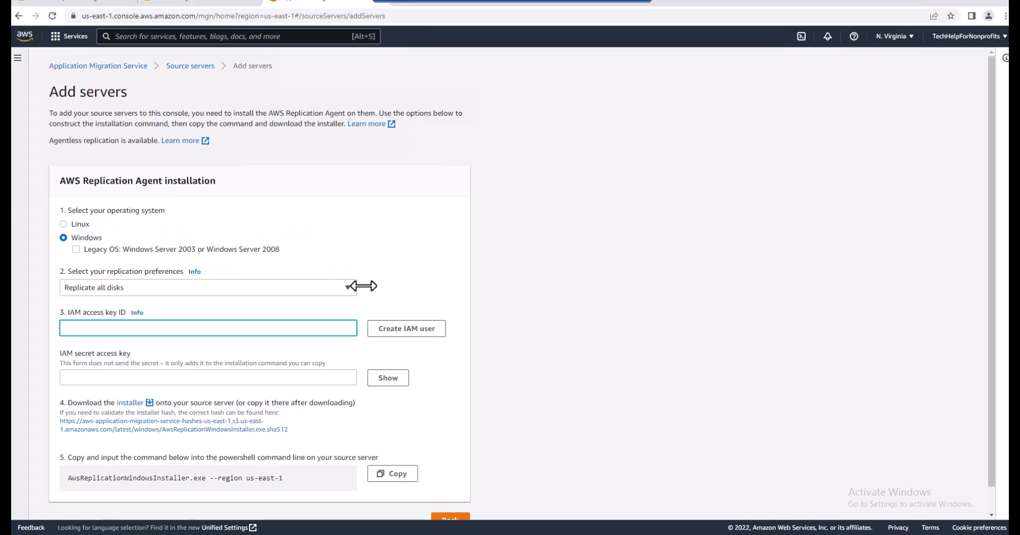
# Create the IAM user mgn-agent-installer for installing the agent, with the preselected installation policy, and expand its creation details
pyautogui.click(400, 334)
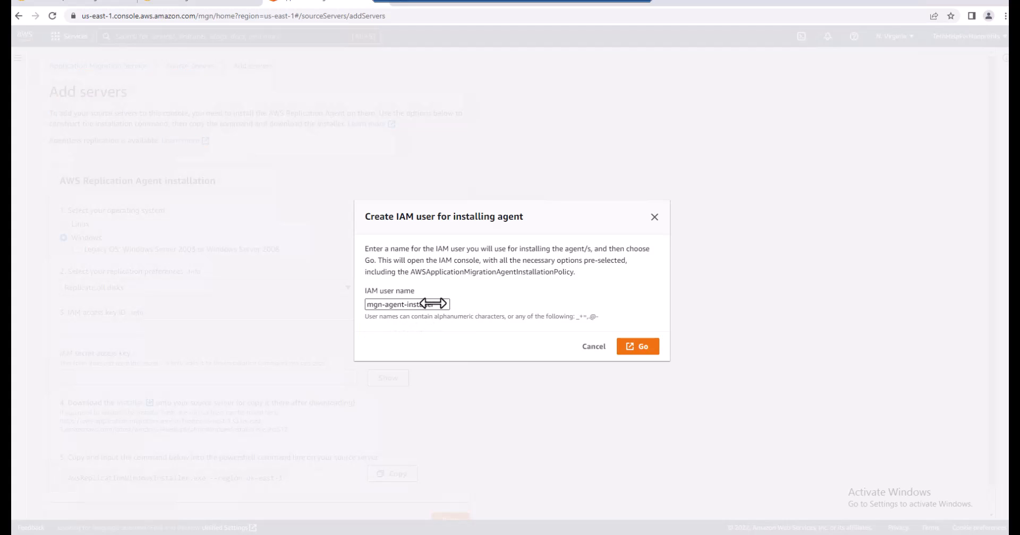
pyautogui.click(640, 346)
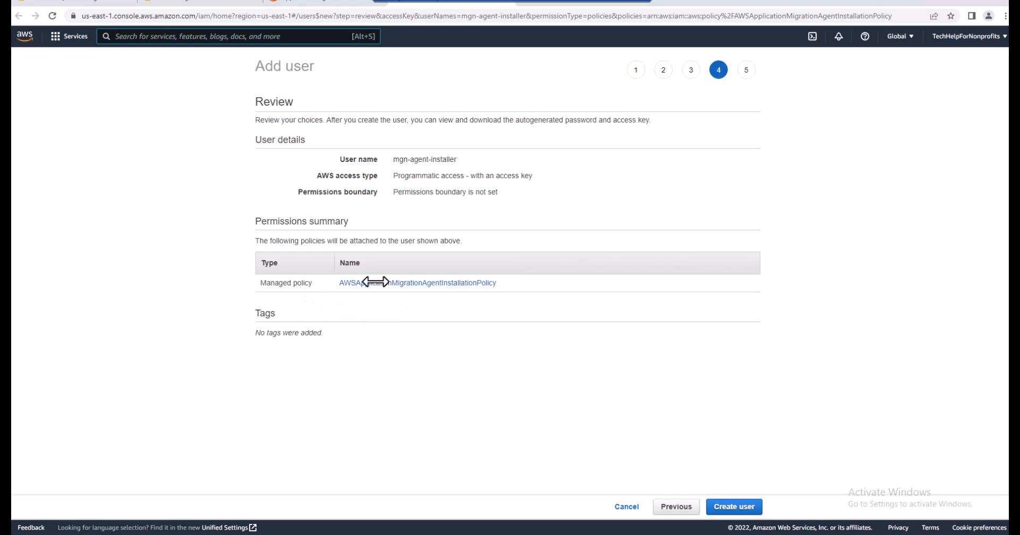
pyautogui.click(736, 507)
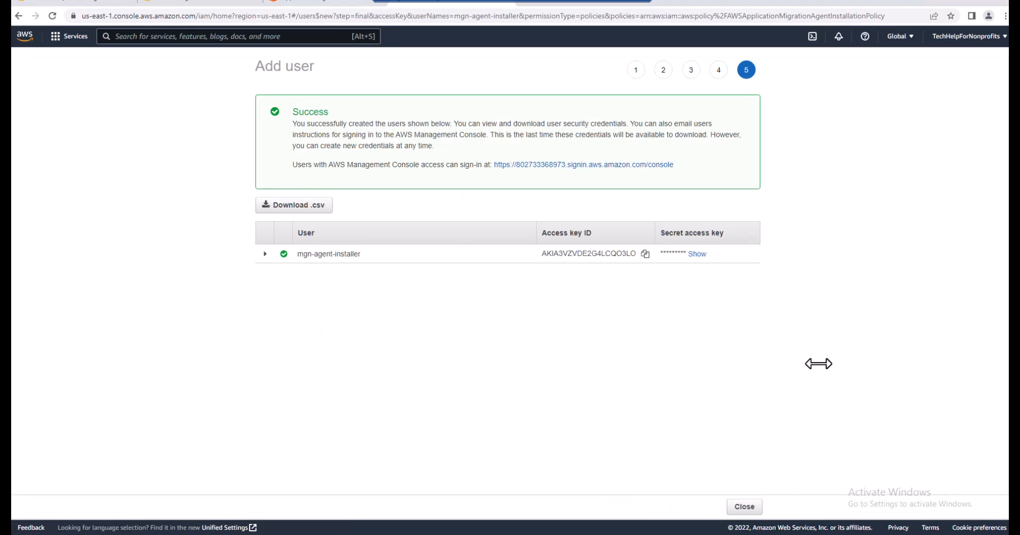
pyautogui.click(264, 254)
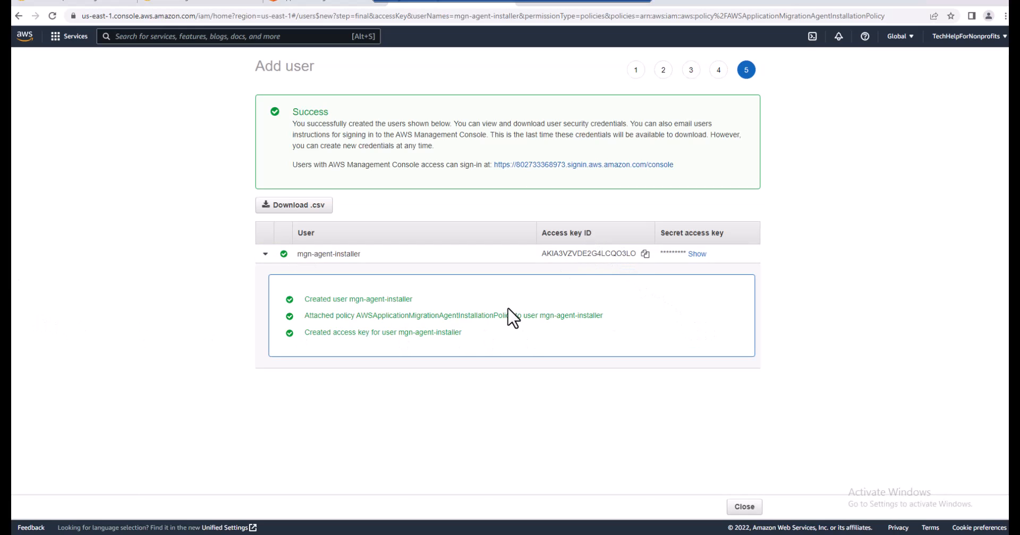
# Open a blank Notepad document and resize and place its window beside the new IAM user's credentials
pyautogui.click(90, 525)
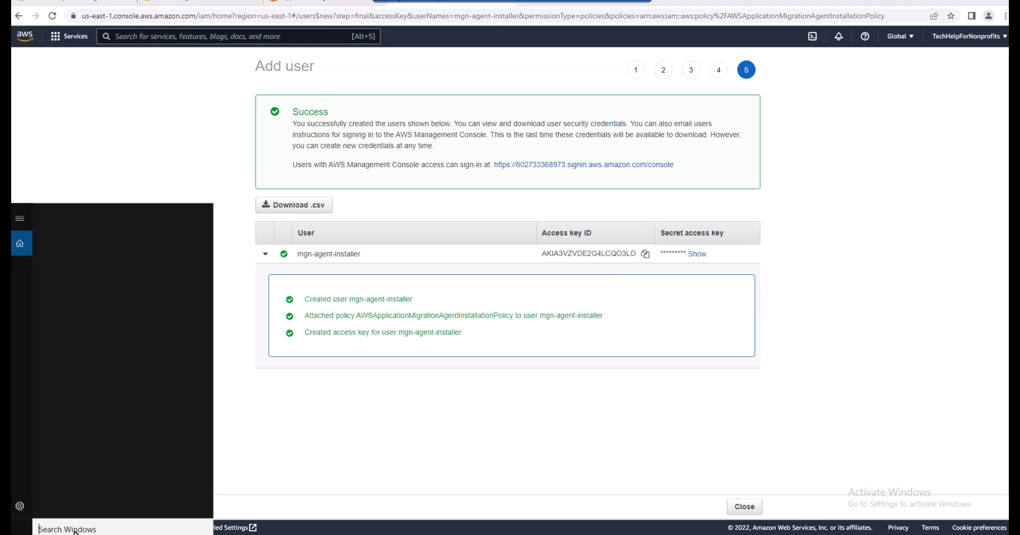
pyautogui.write('n')
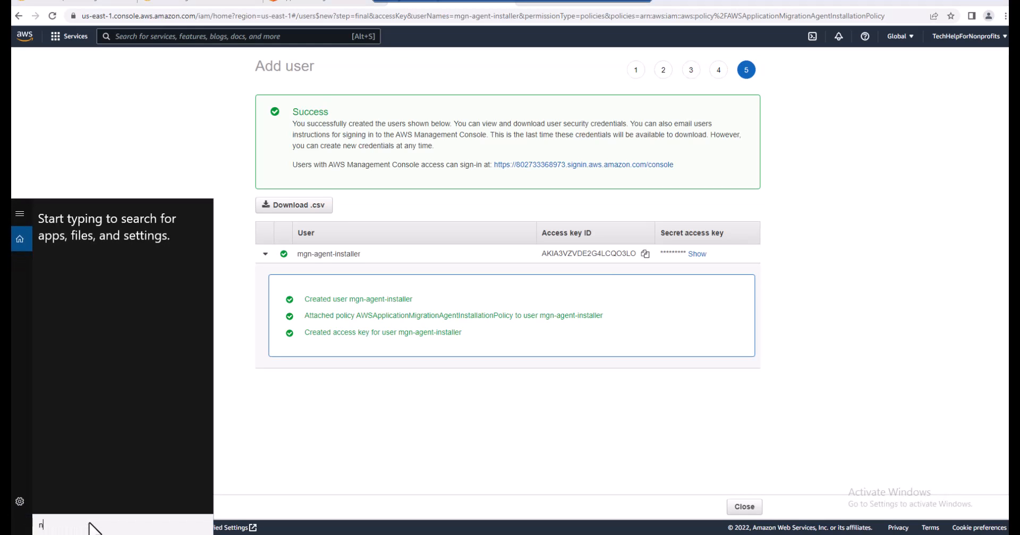
pyautogui.write('otebook')
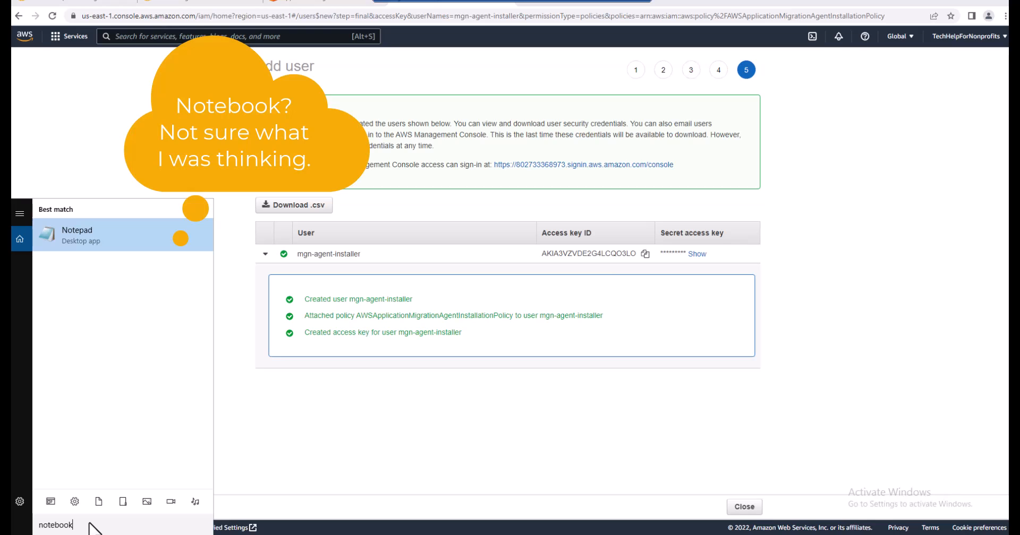
pyautogui.click(118, 239)
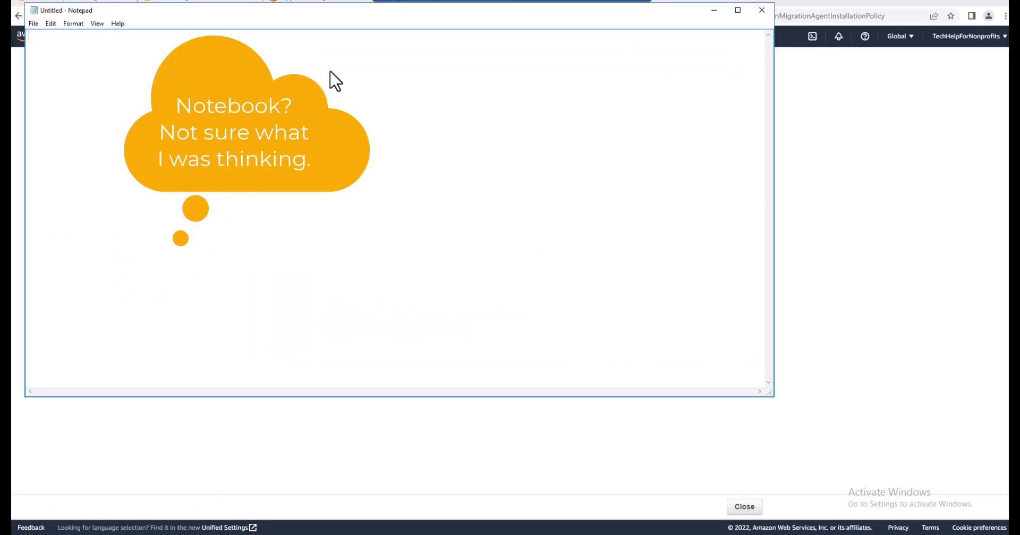
pyautogui.moveTo(679, 3); pyautogui.dragTo(688, 164)
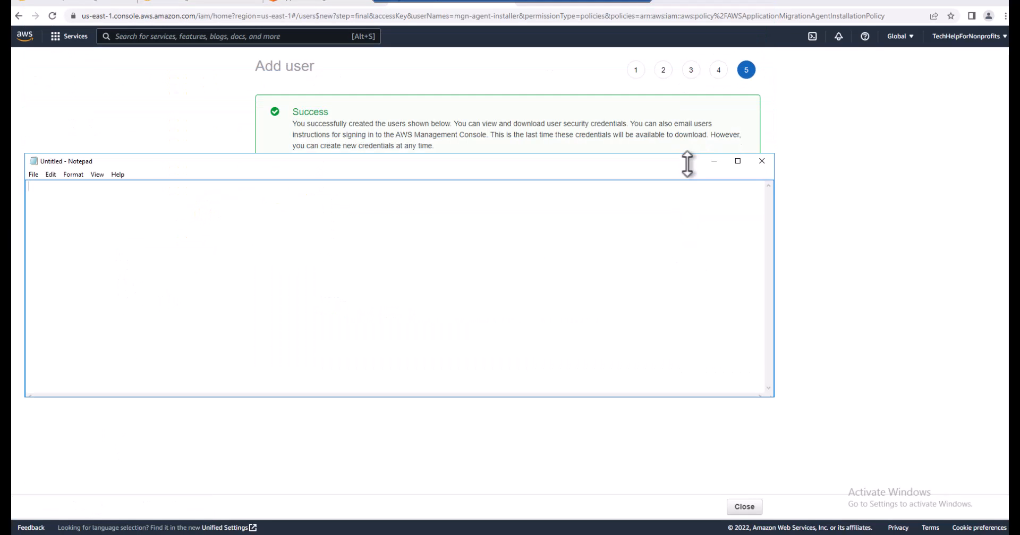
pyautogui.moveTo(25, 221); pyautogui.dragTo(821, 280)
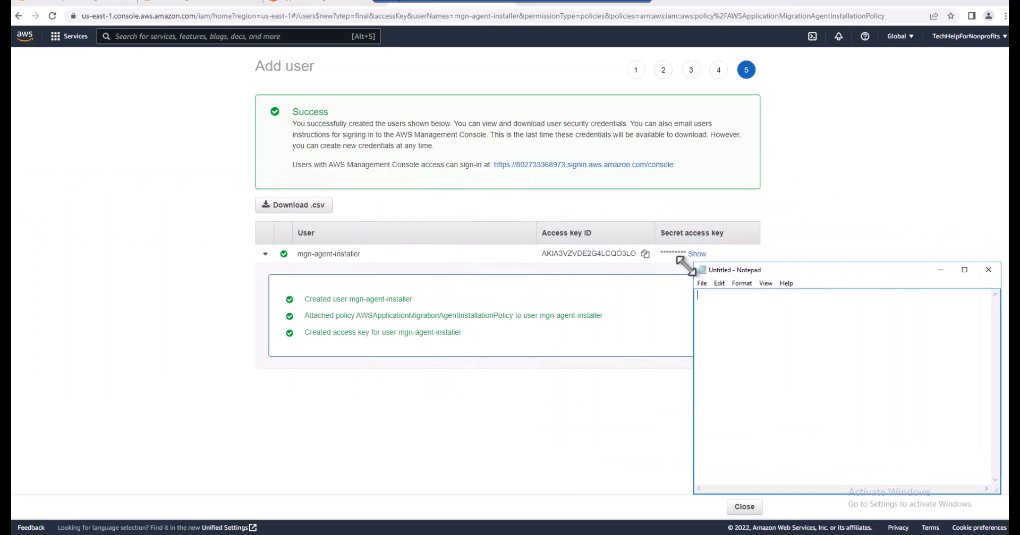
# Copy the access key ID of mgn-agent-installer and paste it into the Notepad document
pyautogui.click(644, 254)
pyautogui.click(215, 533)
pyautogui.rightClick(724, 340)
pyautogui.click(736, 388)
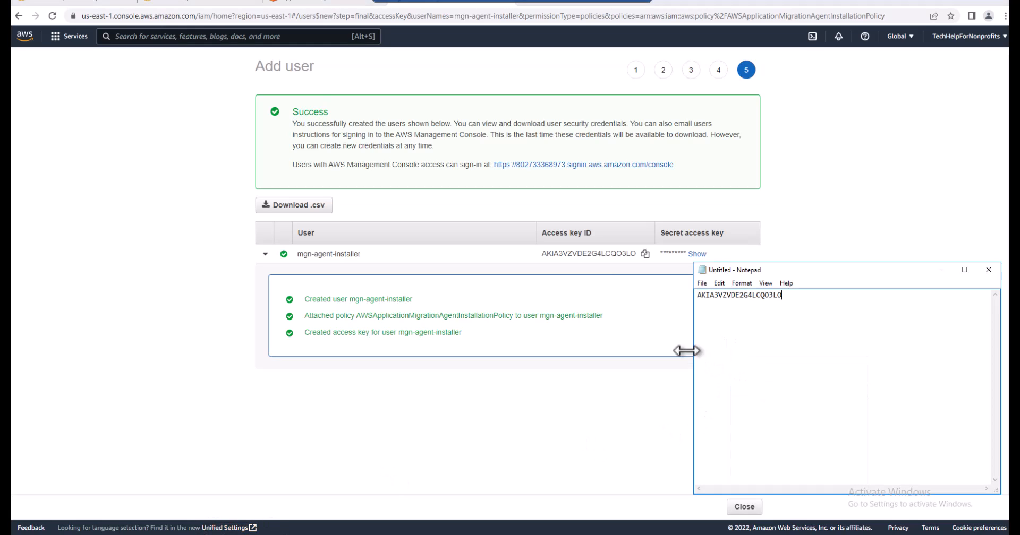
# Reveal the secret access key of mgn-agent-installer and paste it on a new line below the access key ID in Notepad
pyautogui.click(771, 245)
pyautogui.tripleClick(697, 254)
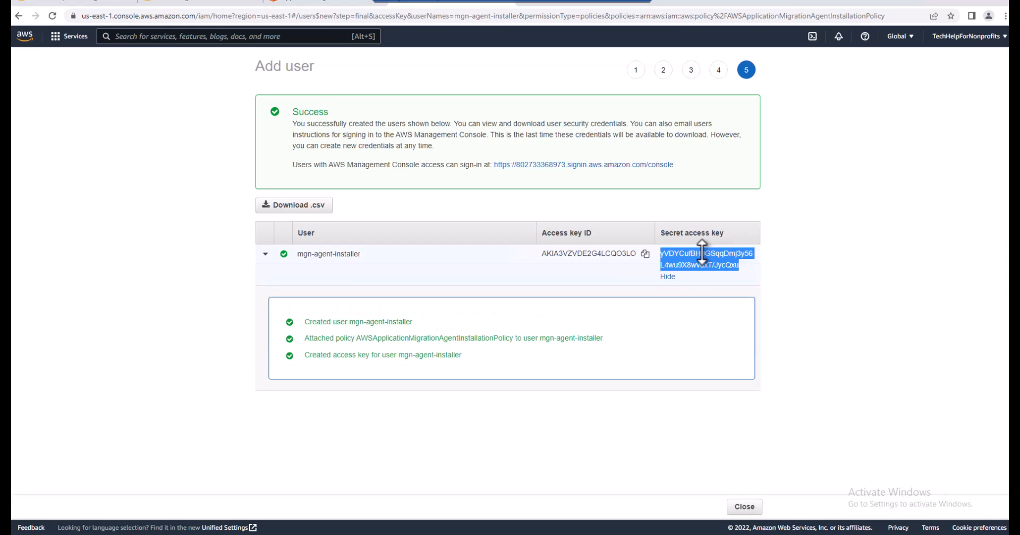
pyautogui.rightClick(702, 253)
pyautogui.click(712, 260)
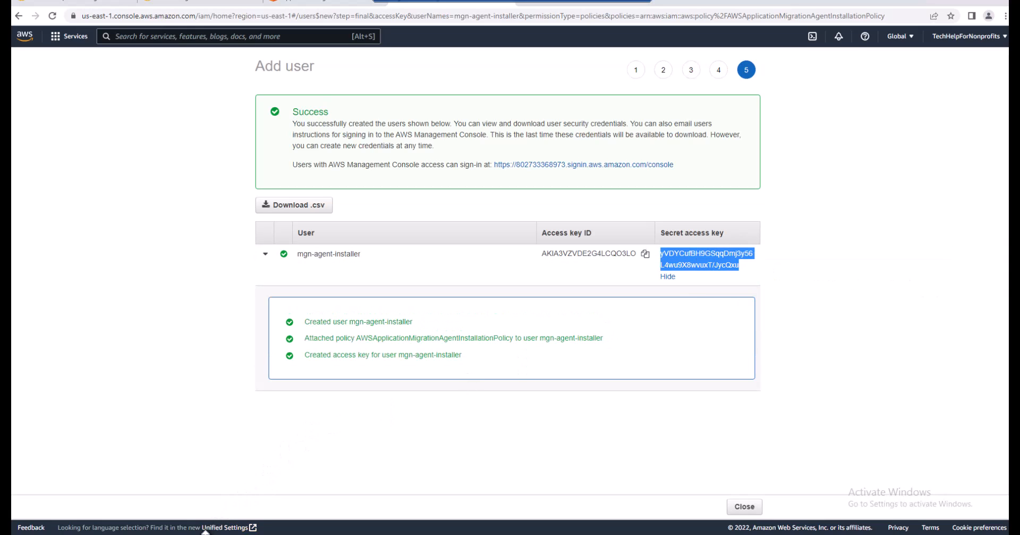
pyautogui.click(206, 533)
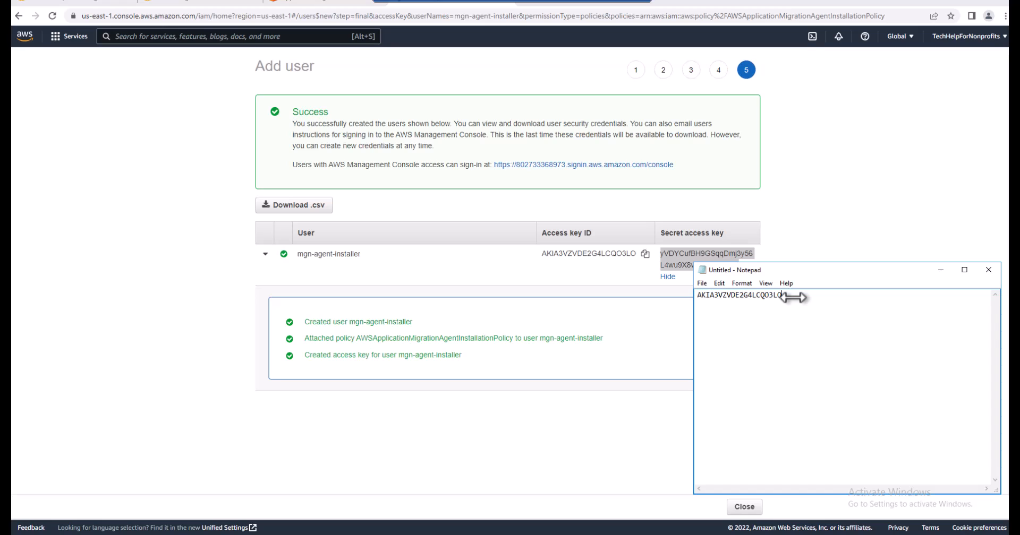
pyautogui.rightClick(771, 312)
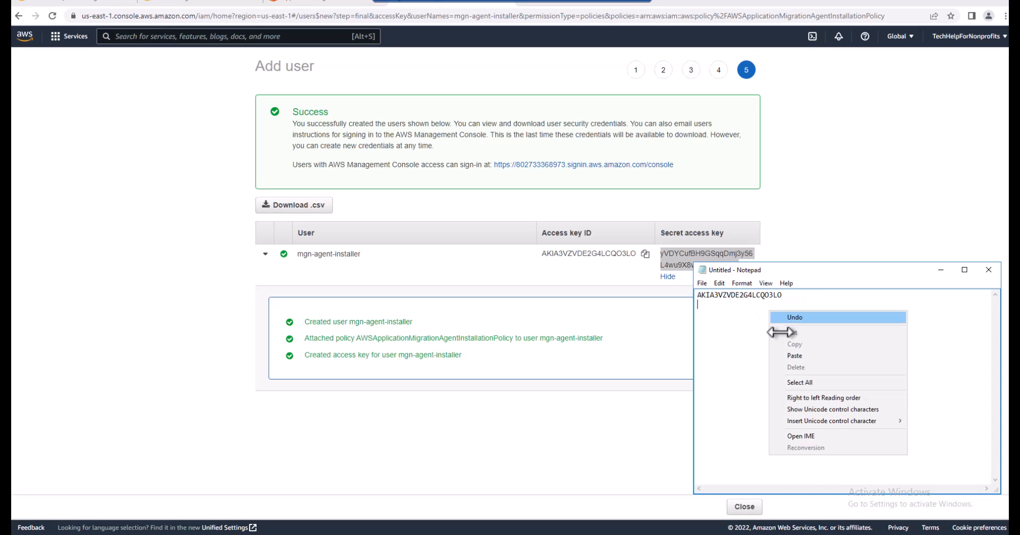
pyautogui.click(788, 354)
# Minimize Notepad and download the new IAM user's credentials as a CSV file
pyautogui.click(939, 270)
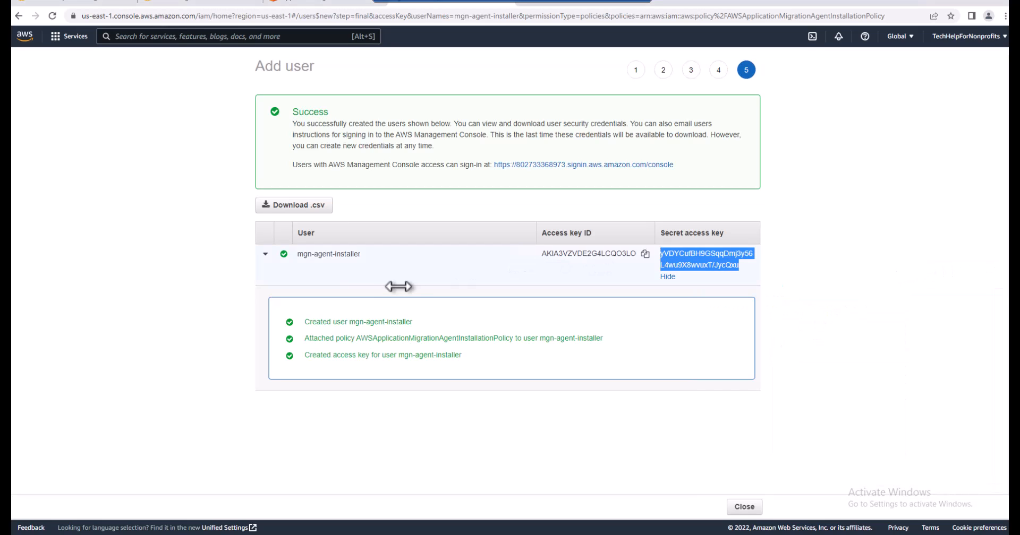
pyautogui.click(295, 205)
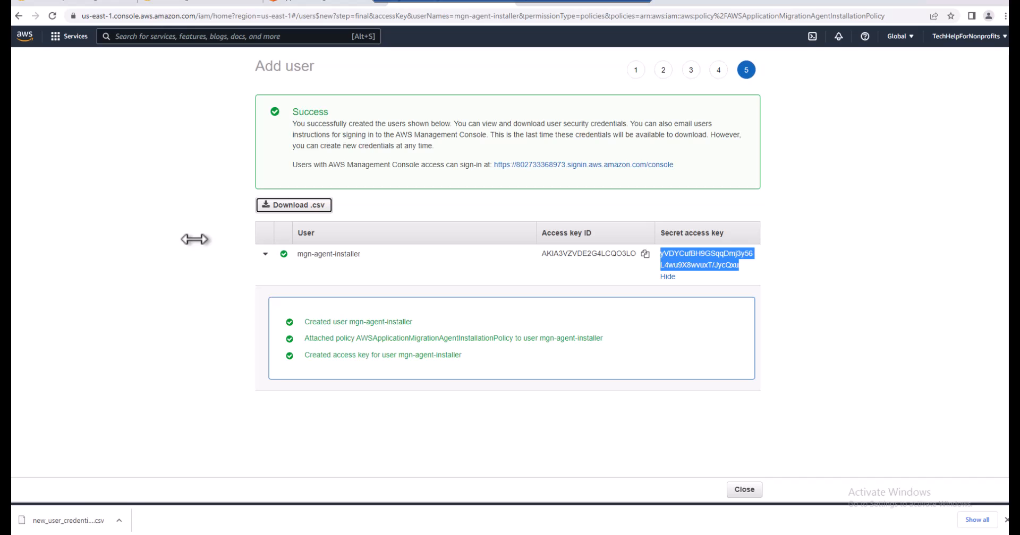
pyautogui.click(1005, 520)
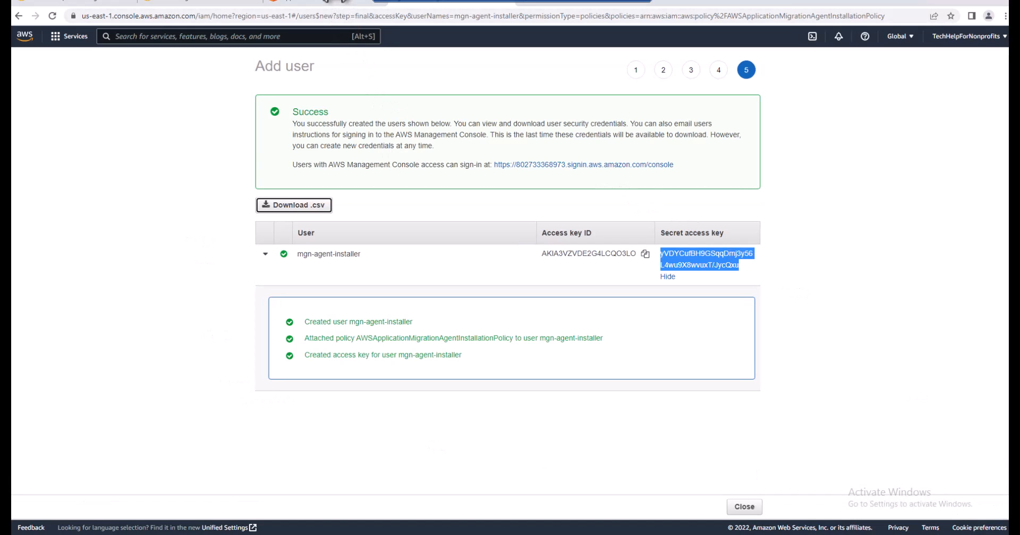
# Return to the Add servers page and fill in the IAM access key ID copied from Notepad
pyautogui.click(343, 2)
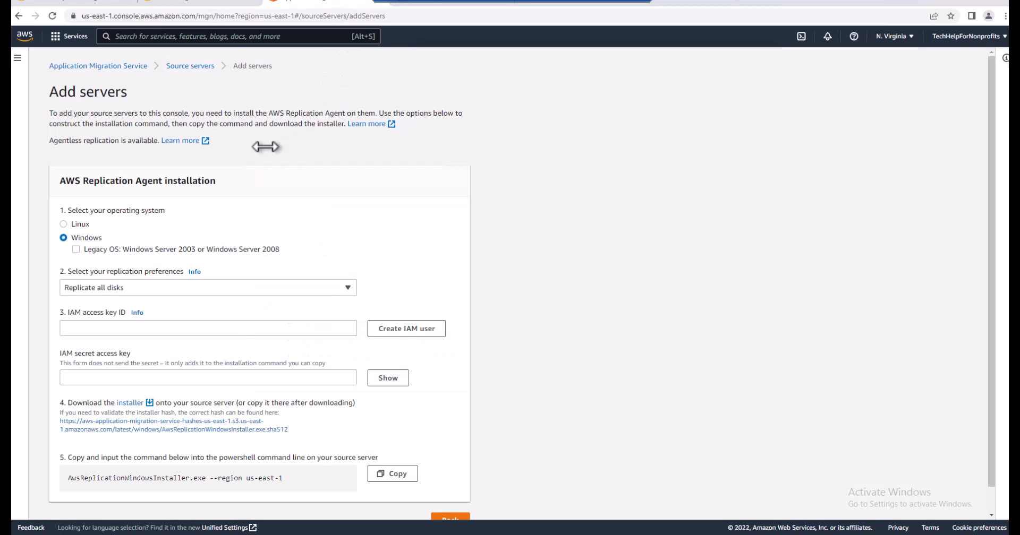
pyautogui.click(216, 328)
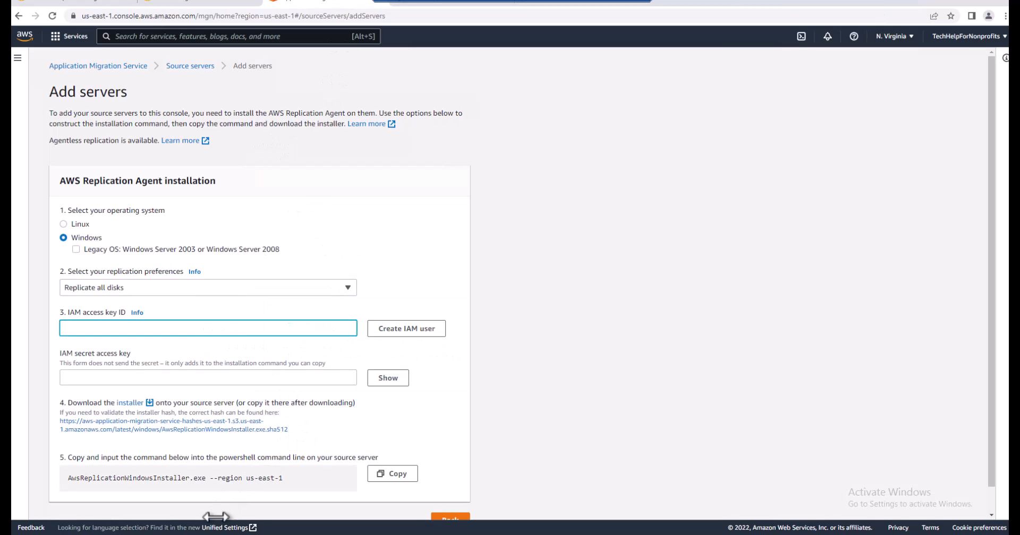
pyautogui.click(213, 534)
pyautogui.moveTo(785, 296); pyautogui.dragTo(705, 296)
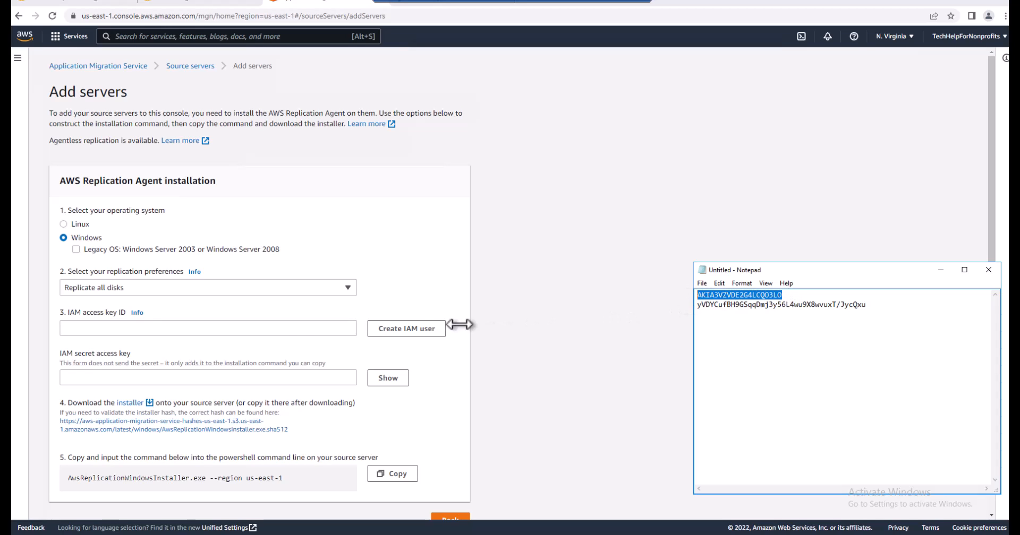
pyautogui.click(293, 328)
pyautogui.hotkey('ctrl', 'v')
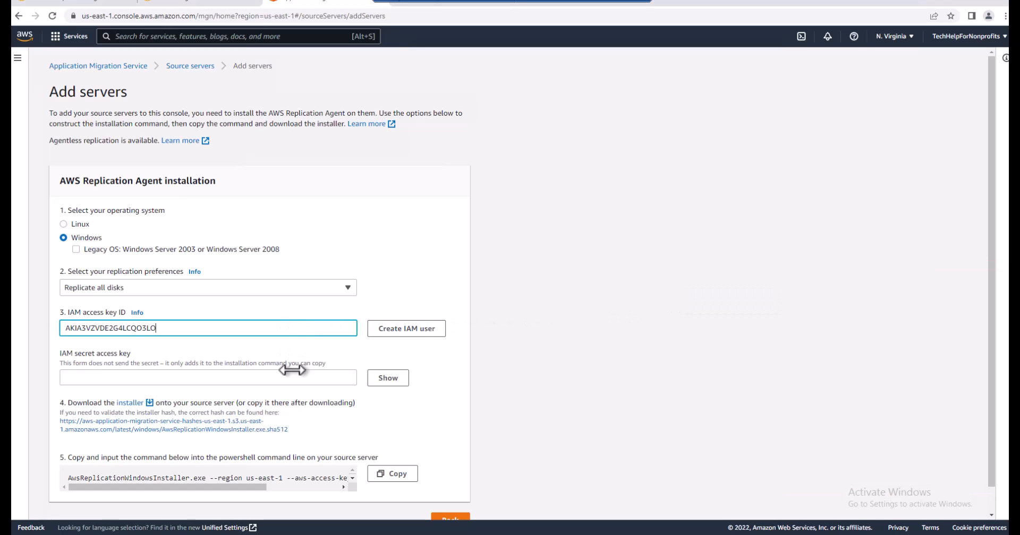
# Copy the secret access key from Notepad into the IAM secret access key field of the agent installation form
pyautogui.click(283, 377)
pyautogui.click(239, 534)
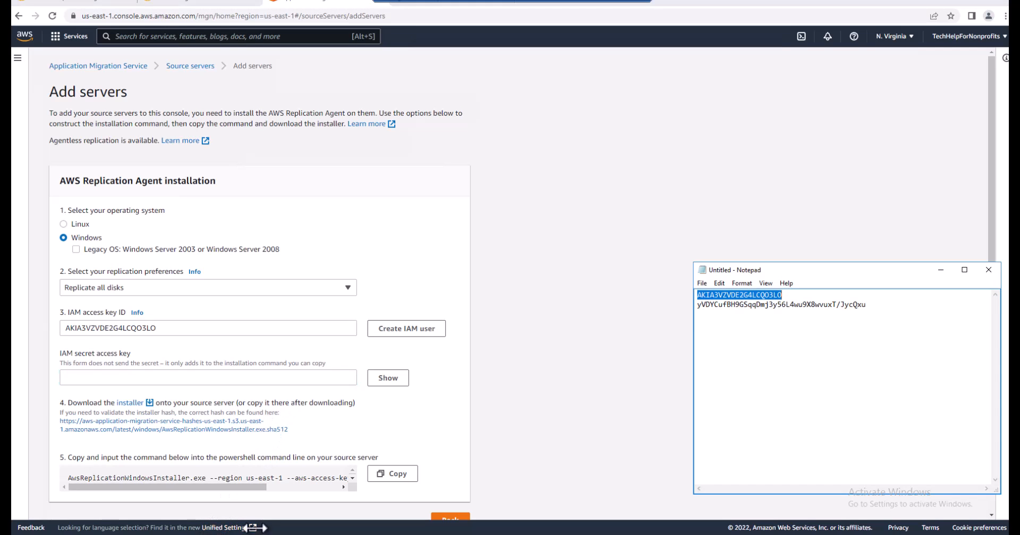
pyautogui.moveTo(873, 305); pyautogui.dragTo(697, 306)
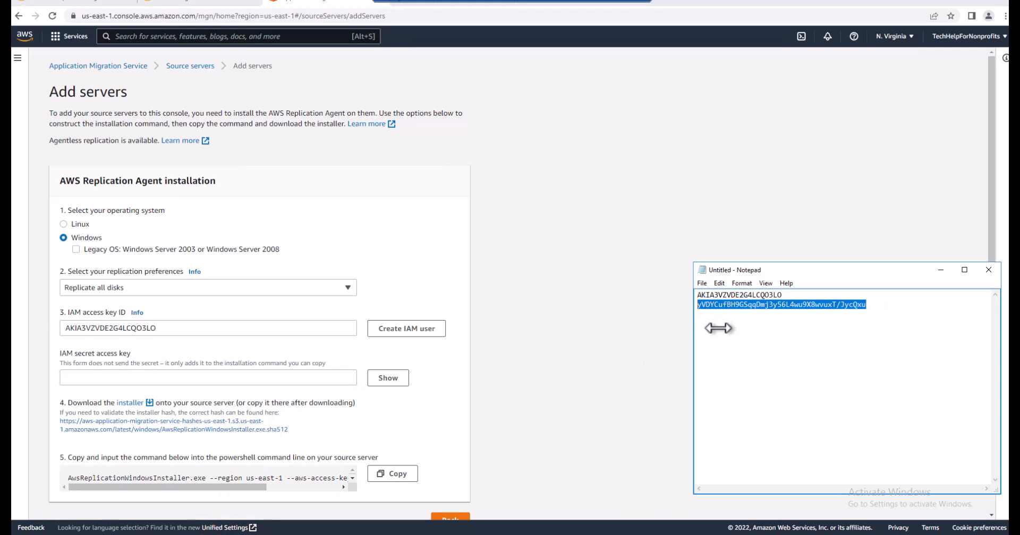
pyautogui.click(941, 270)
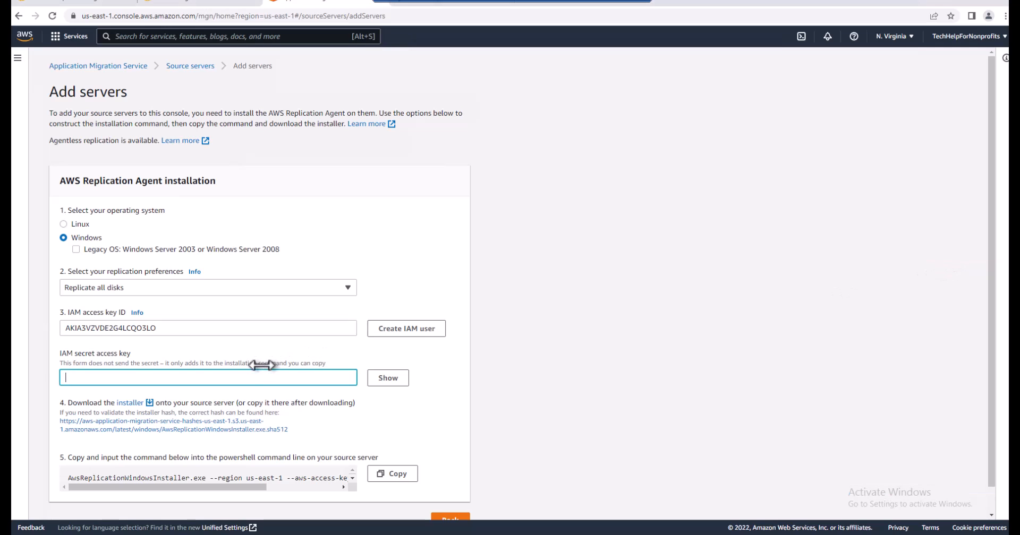
pyautogui.hotkey('ctrl', 'v')
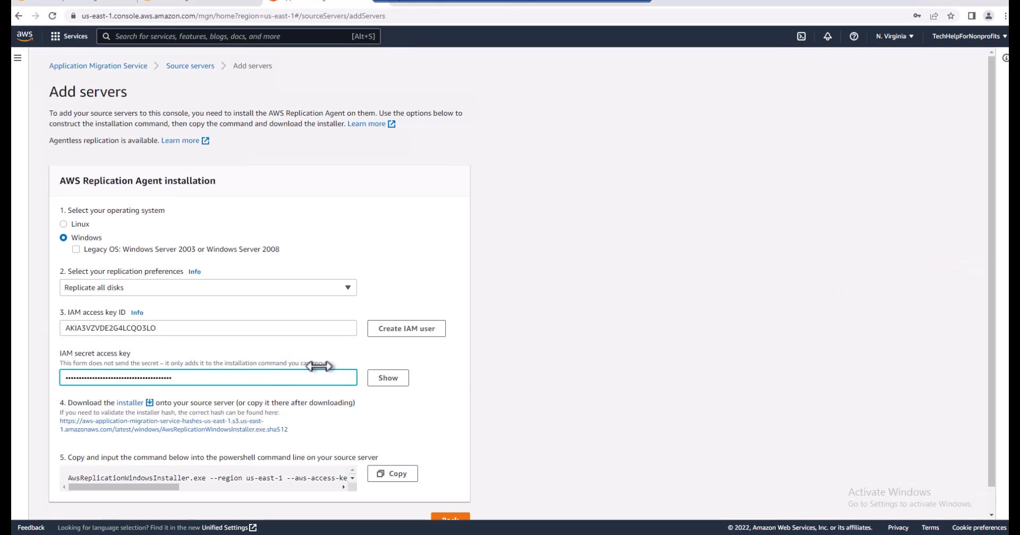
# Download the Windows installer for the AWS Replication Agent from the Add servers page
pyautogui.scroll(-1, 473, 382)
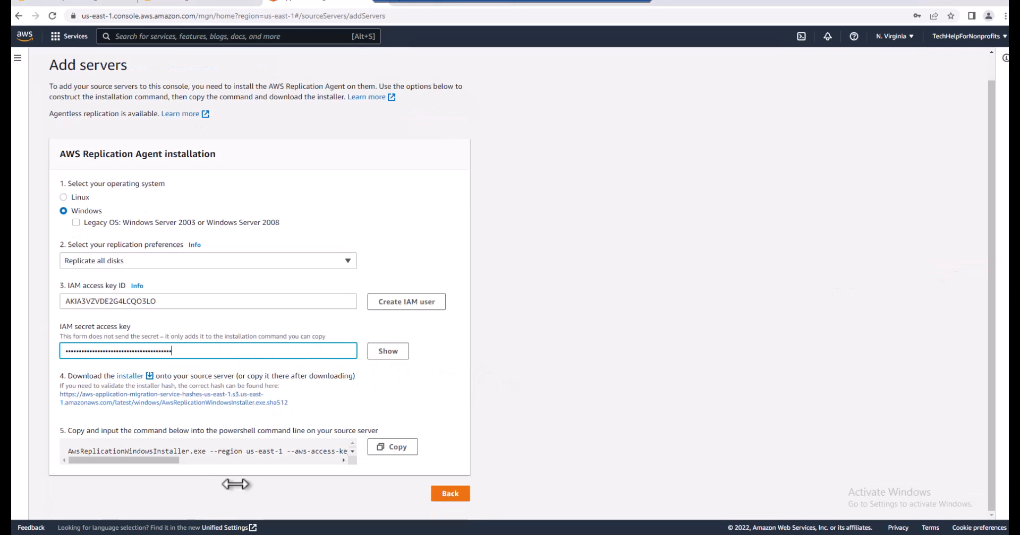
pyautogui.click(229, 463)
pyautogui.moveTo(230, 463); pyautogui.dragTo(71, 449)
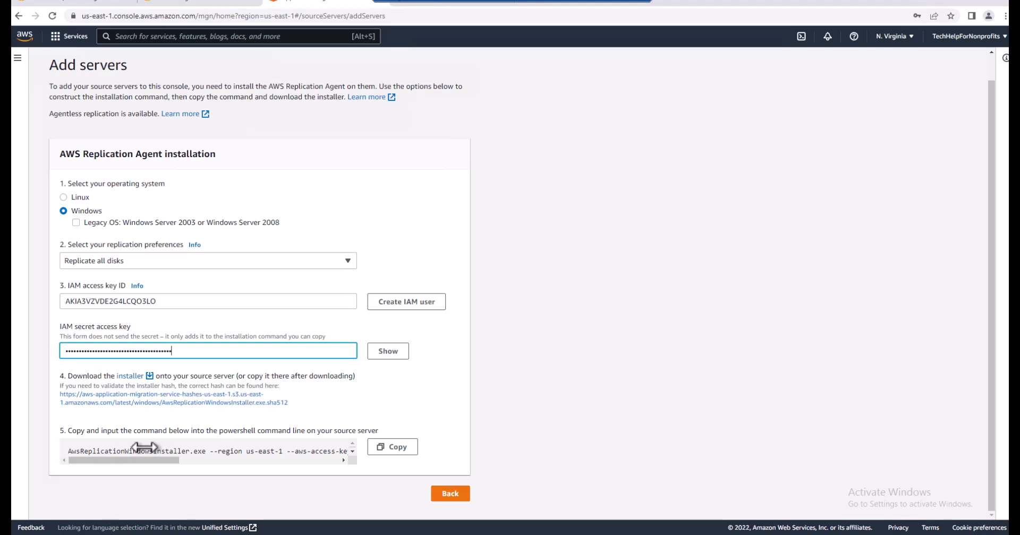
pyautogui.click(130, 377)
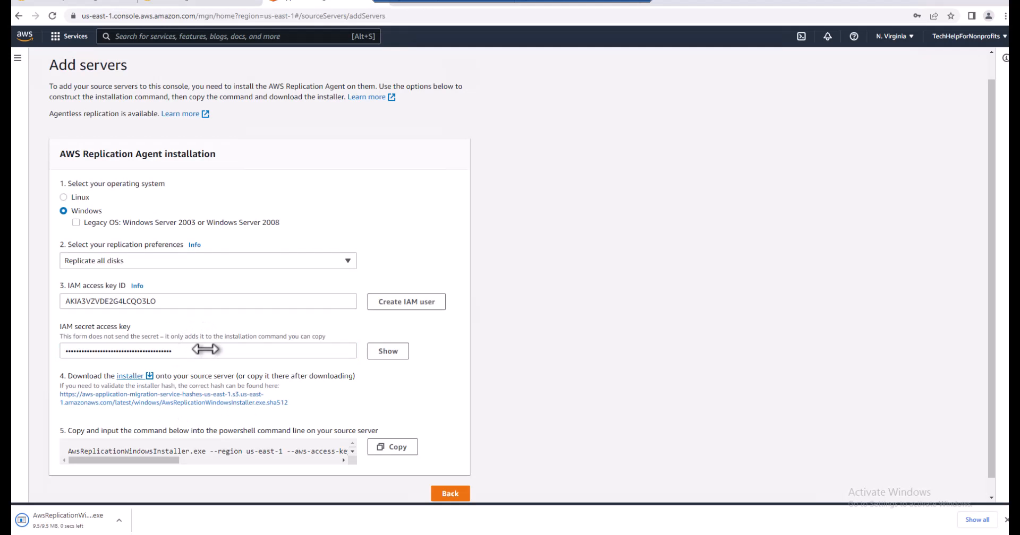
pyautogui.click(214, 400)
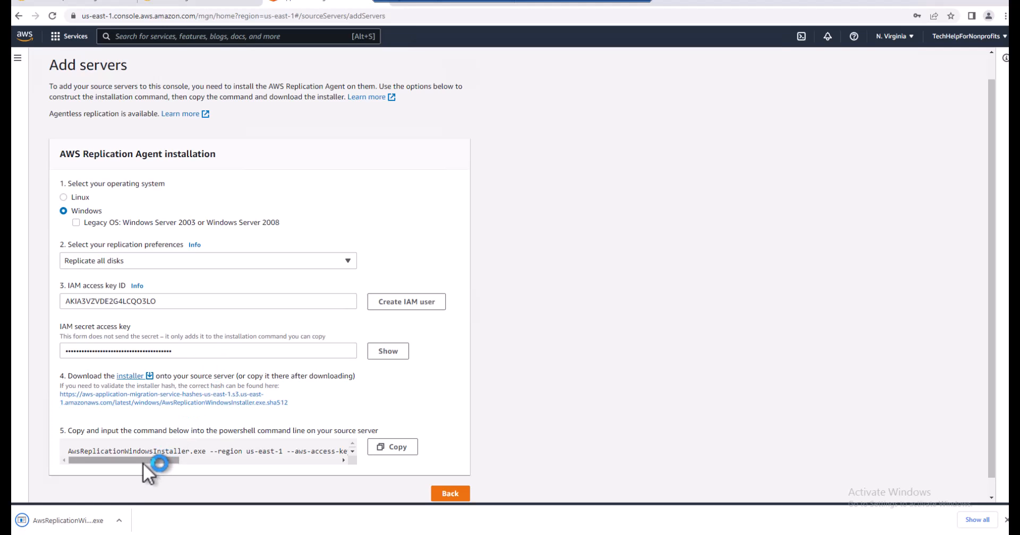
# Copy the generated agent installation command and locate the downloaded AwsReplicationWindowsInstaller in its folder
pyautogui.click(391, 447)
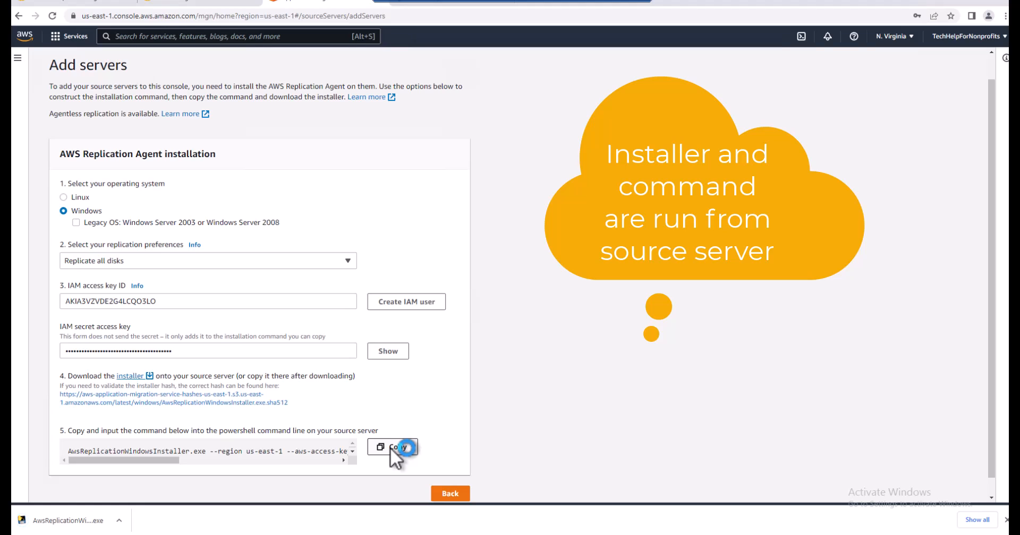
pyautogui.click(396, 448)
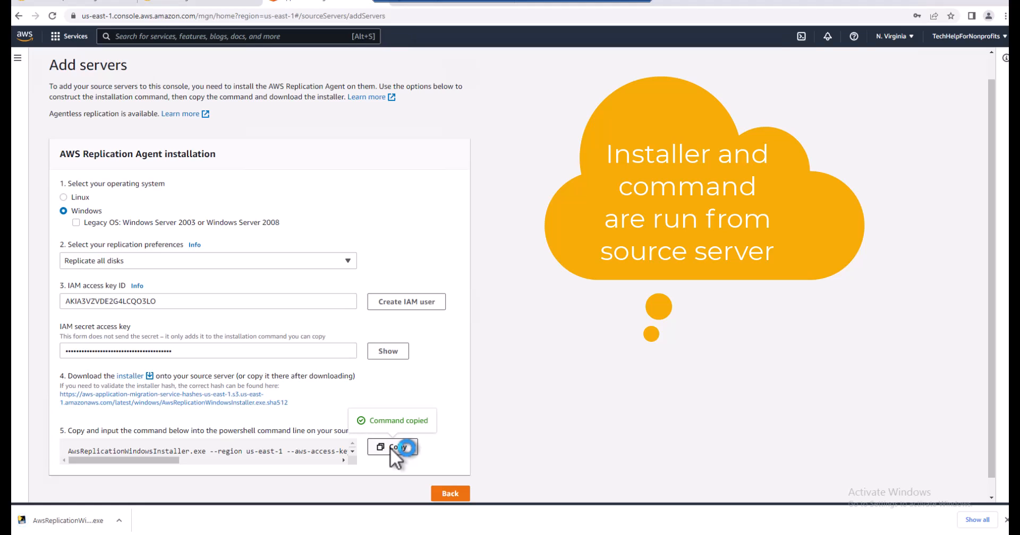
pyautogui.click(119, 521)
pyautogui.click(136, 488)
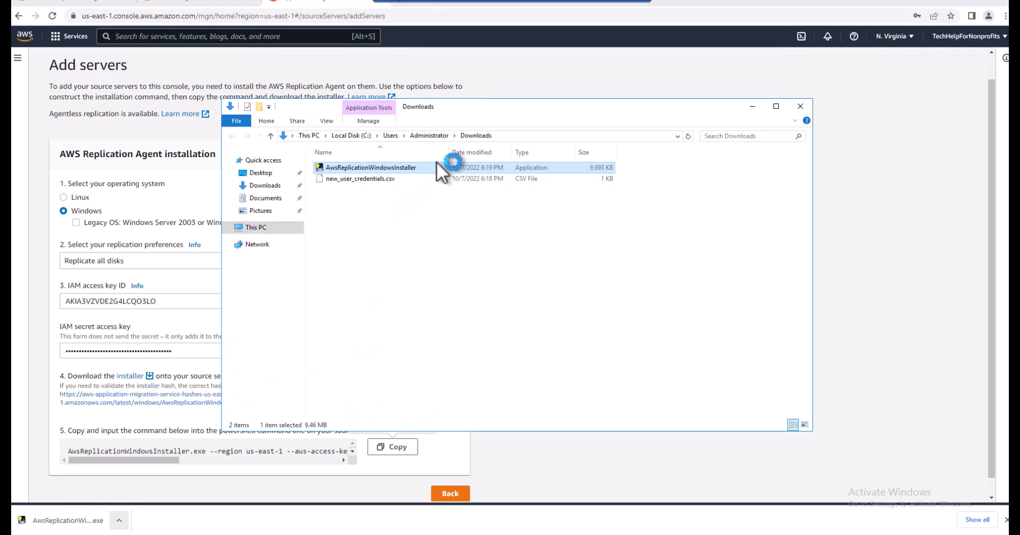
pyautogui.click(752, 107)
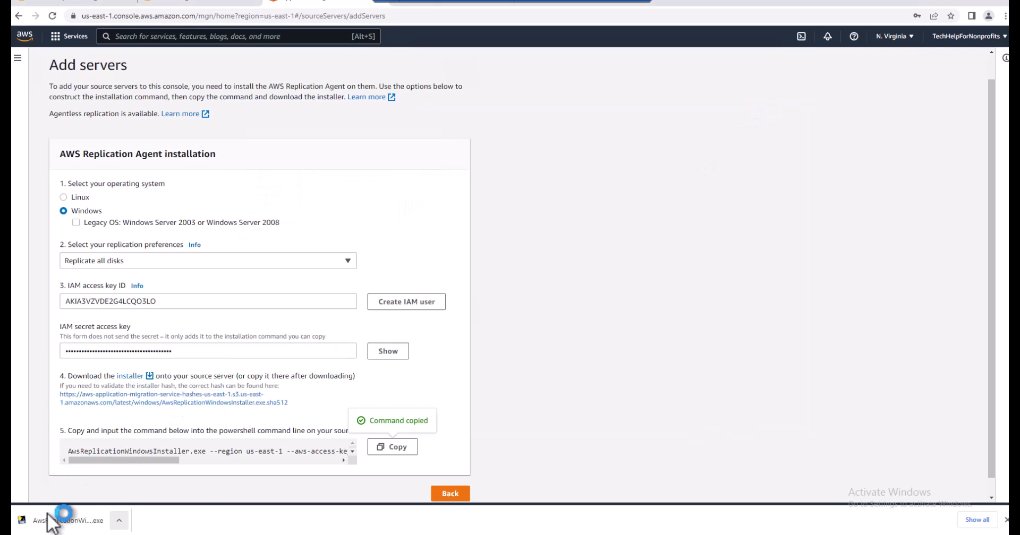
# Open Command Prompt as administrator and change to the Downloads directory
pyautogui.click(48, 534)
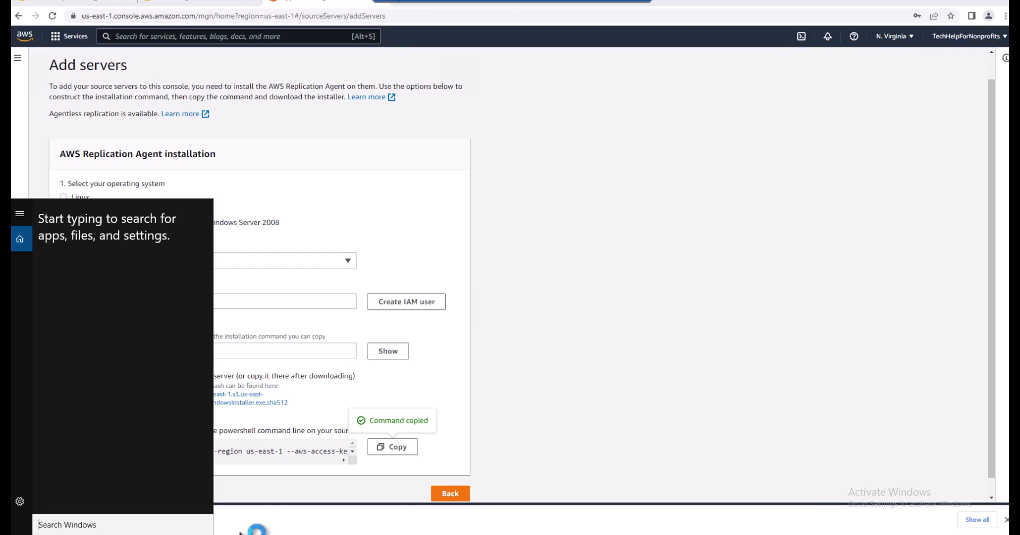
pyautogui.write('cmd')
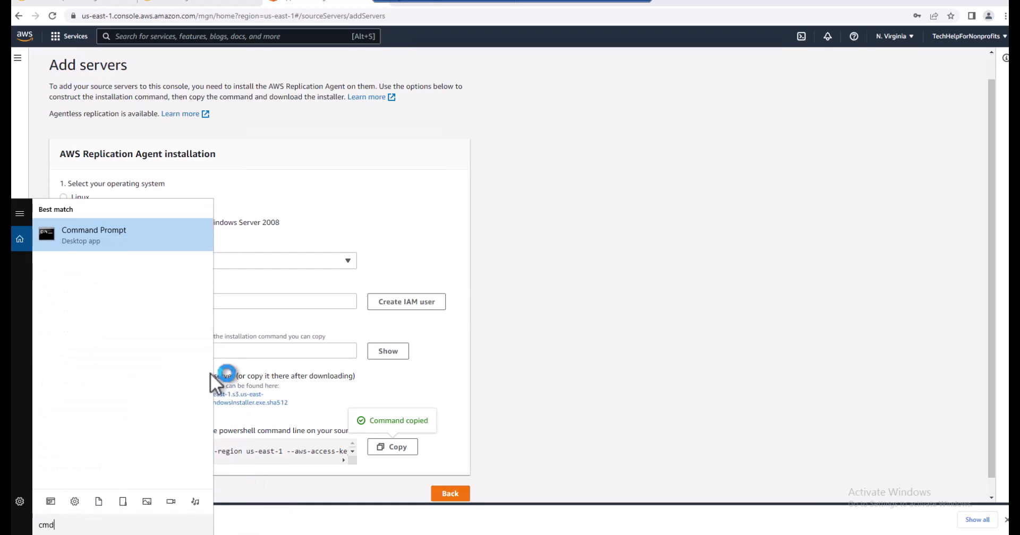
pyautogui.rightClick(151, 240)
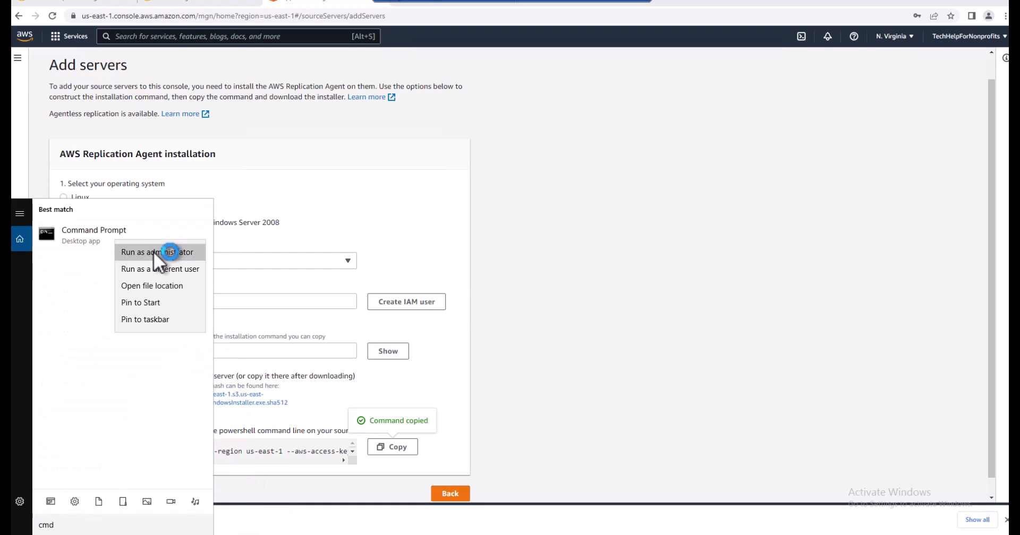
pyautogui.click(157, 253)
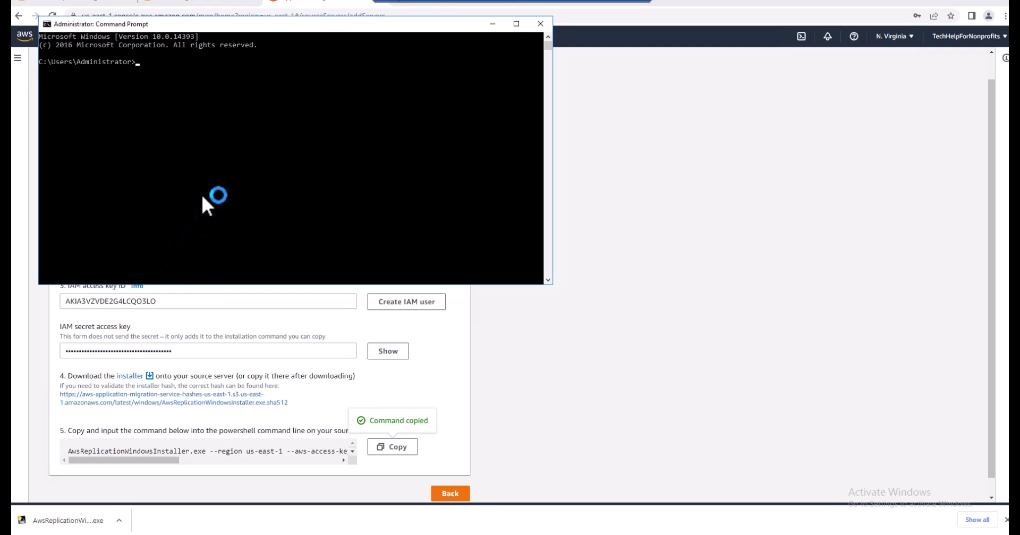
pyautogui.write('cd Downloads')
pyautogui.press('Return')
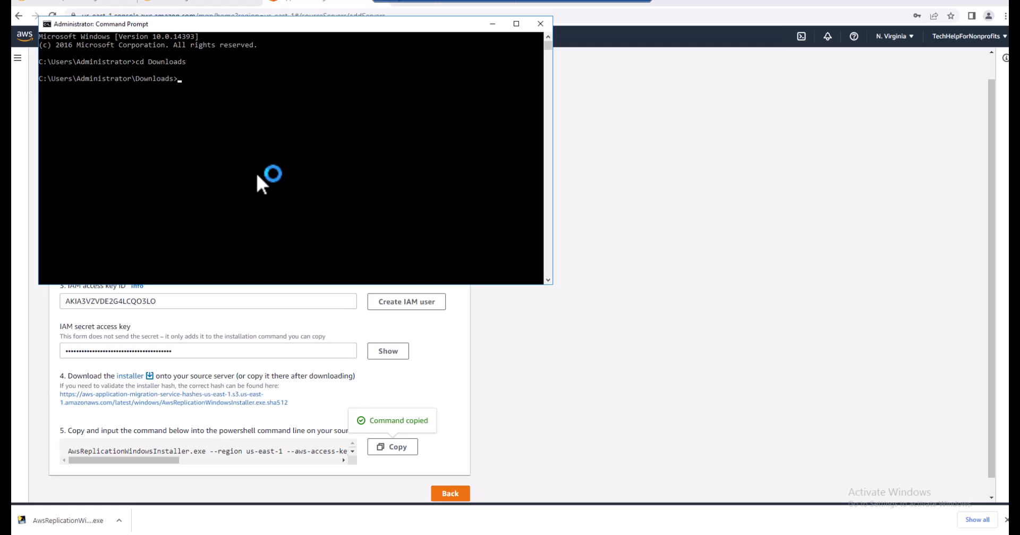
# Run the copied AwsReplicationWindowsInstaller.exe command with region us-east-1, the IAM access keys and --no-prompt, and return to the browser once installation finishes
pyautogui.hotkey('ctrl', 'v')
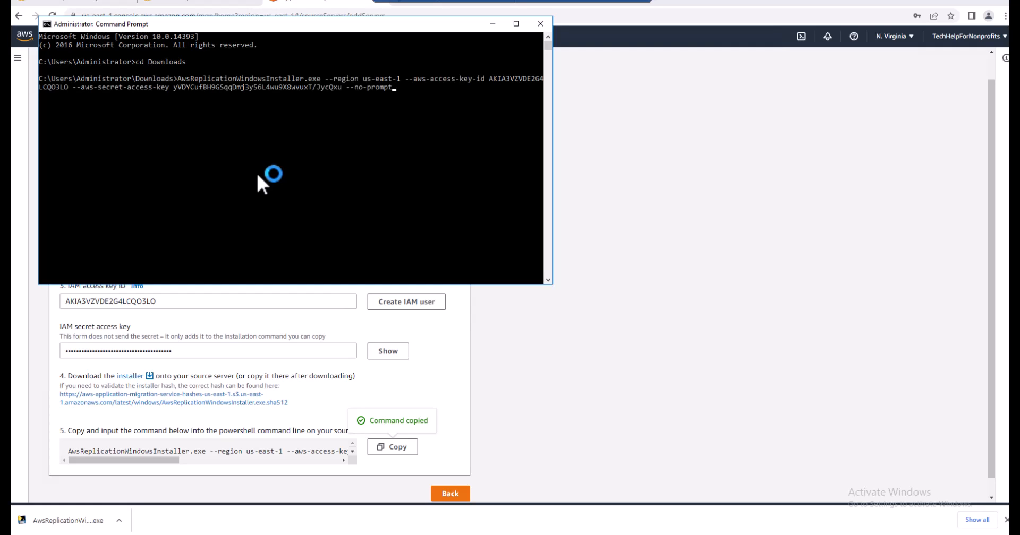
pyautogui.press('Return')
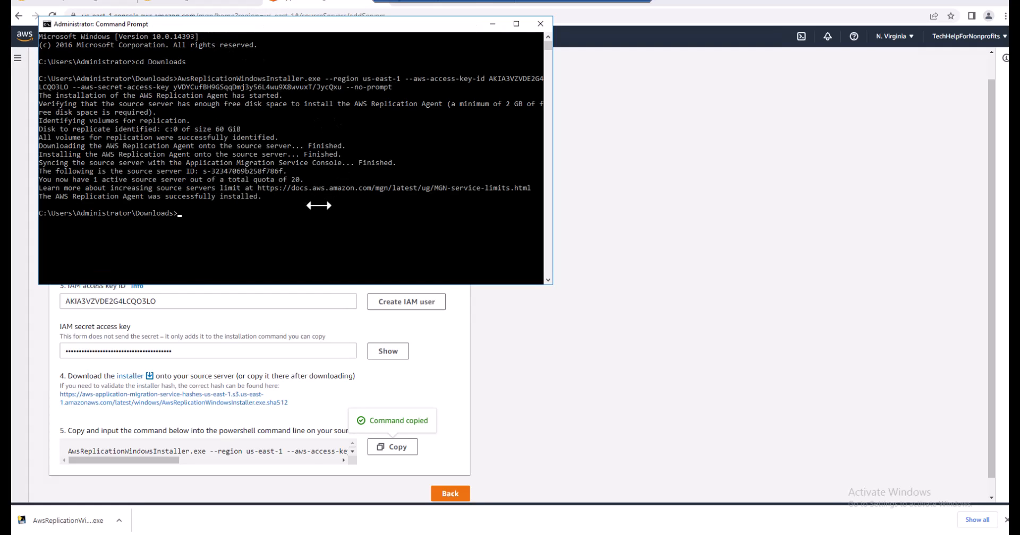
pyautogui.click(609, 237)
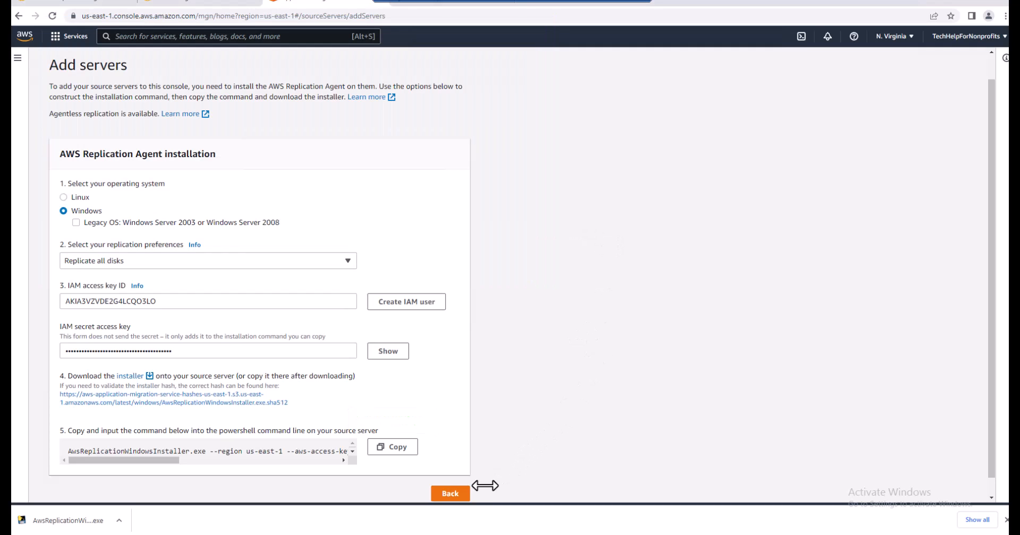
# Go back to the source servers list, dismiss the password-saving offer, and open WINSrv2016 to examine its data replication status
pyautogui.click(451, 495)
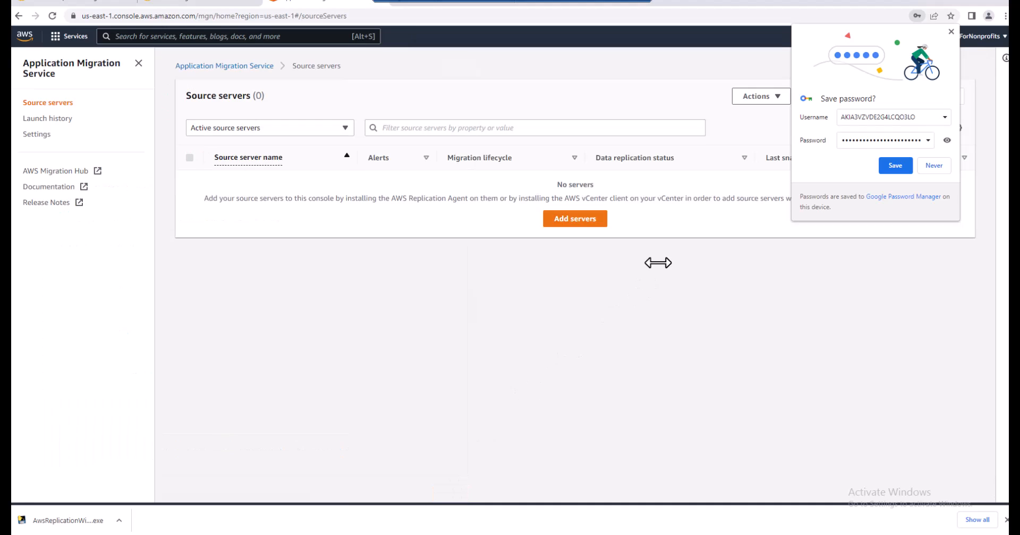
pyautogui.click(949, 31)
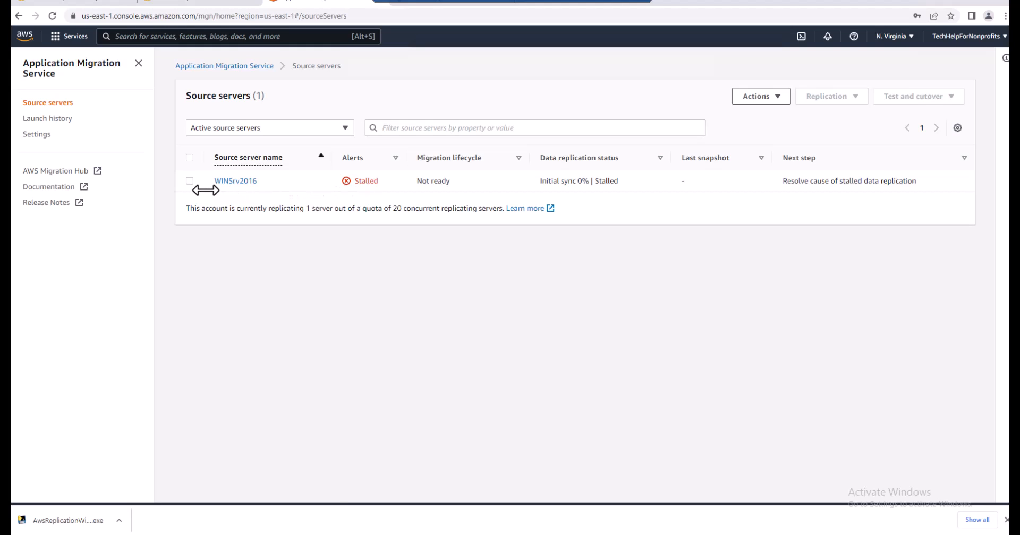
pyautogui.click(235, 181)
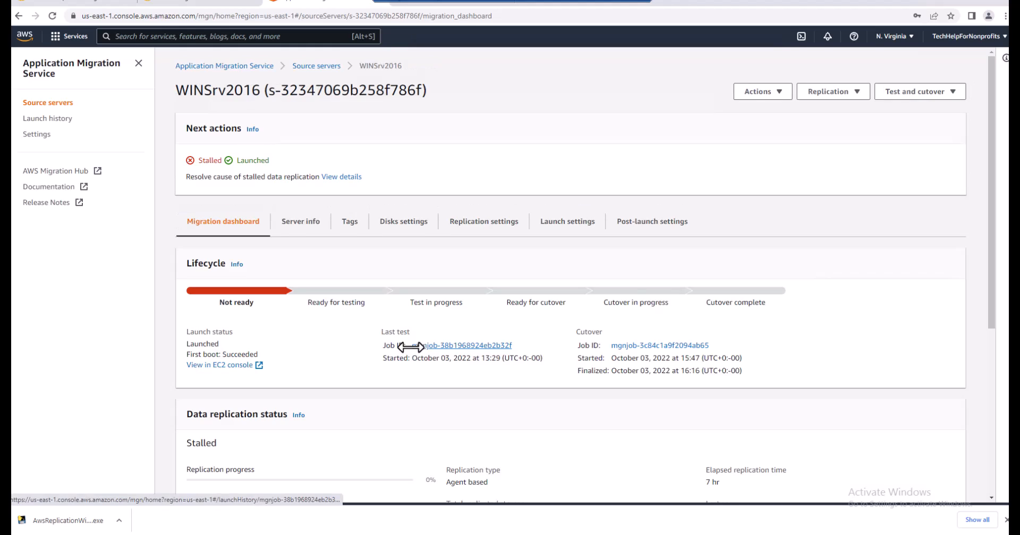
pyautogui.scroll(-4, 399, 353)
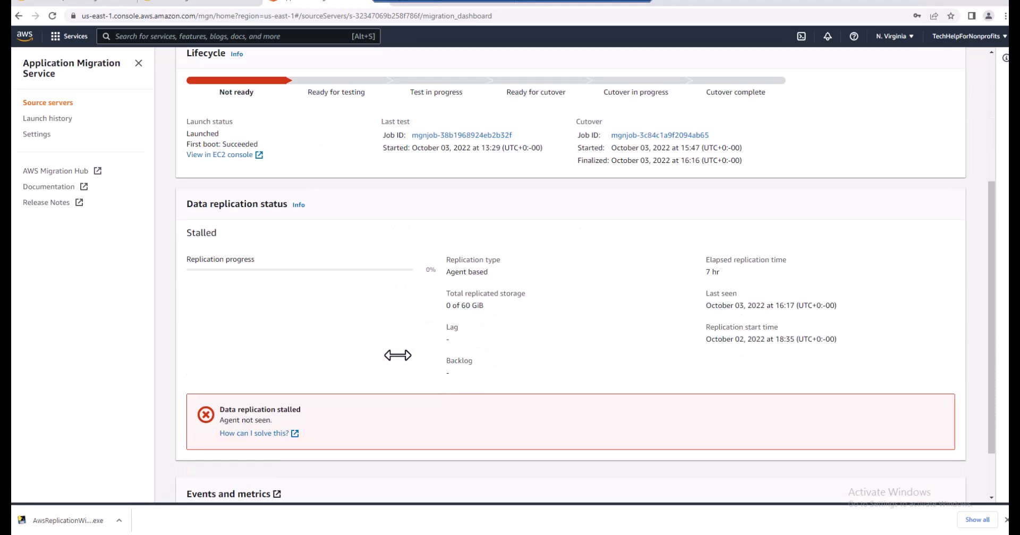
# Review WINSrv2016's data replication status, return to the source servers list, and reopen the server to examine its replication initiation steps
pyautogui.scroll(-2, 397, 355)
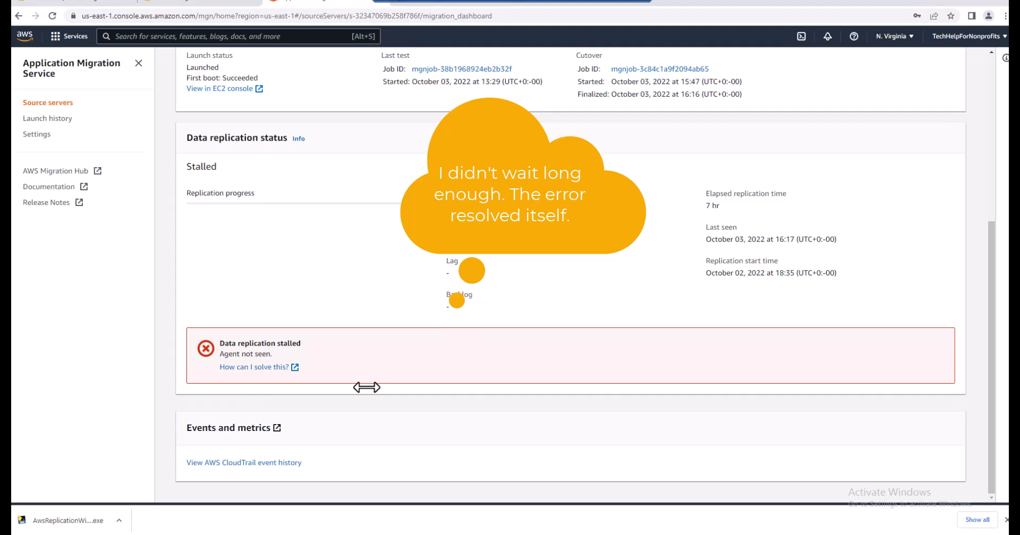
pyautogui.scroll(3, 367, 388)
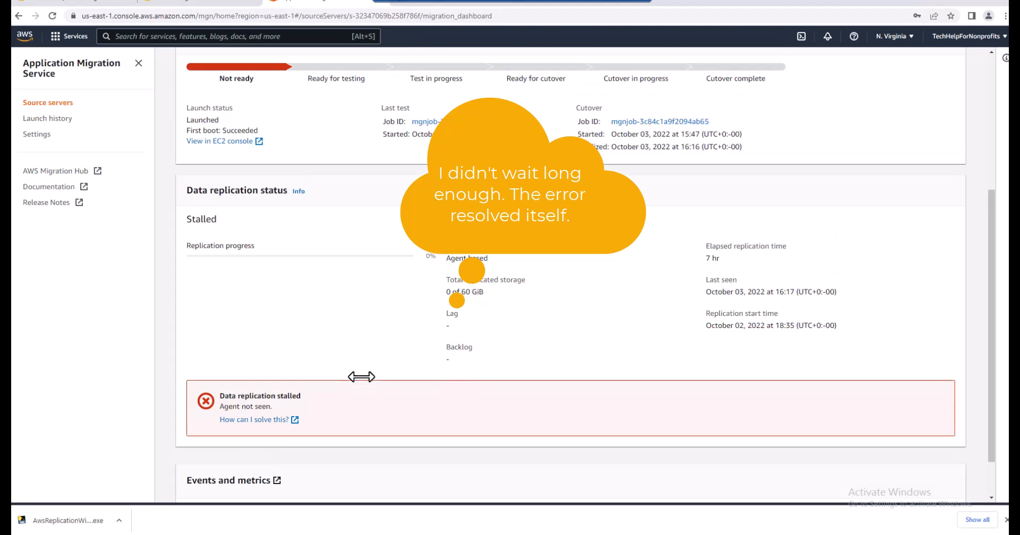
pyautogui.scroll(3, 356, 368)
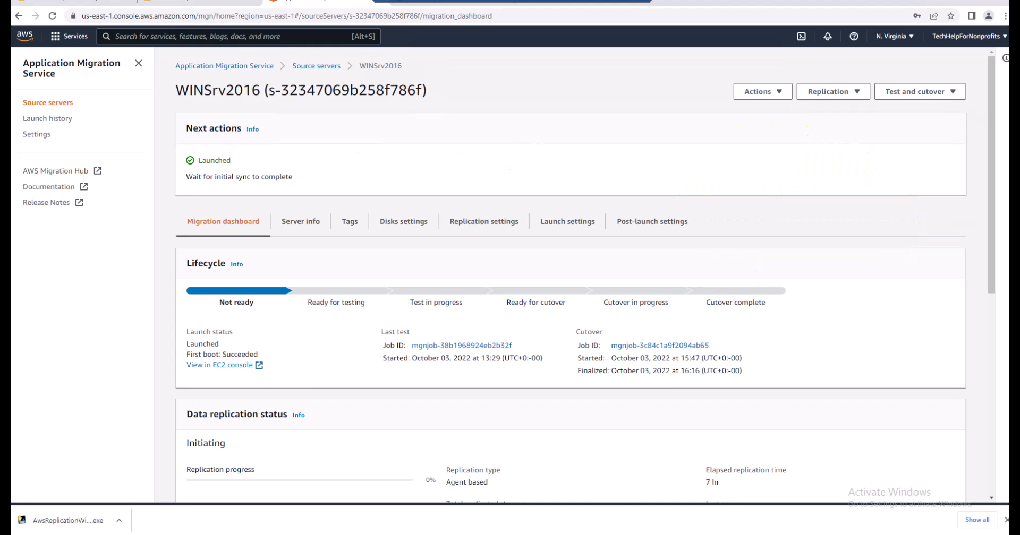
pyautogui.click(48, 103)
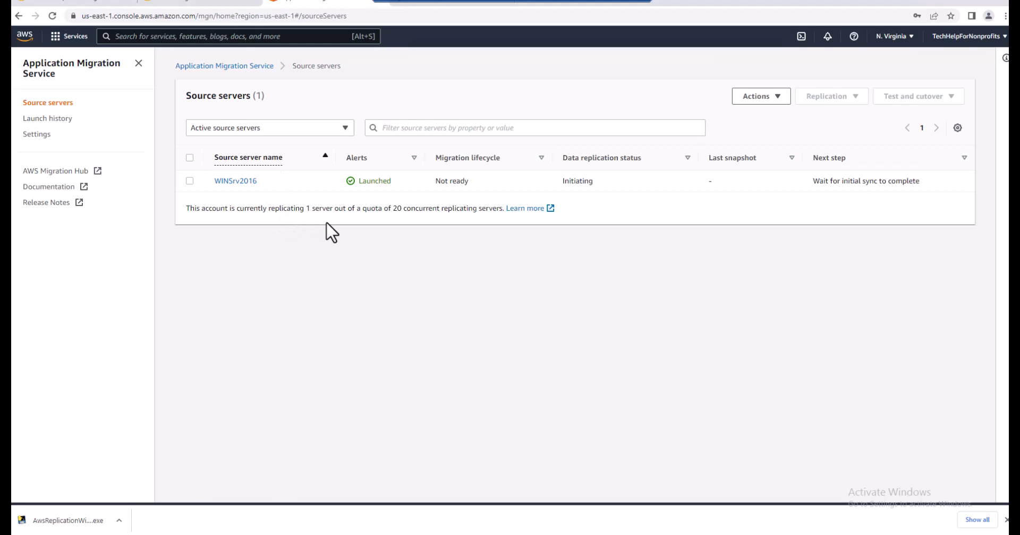
pyautogui.click(236, 181)
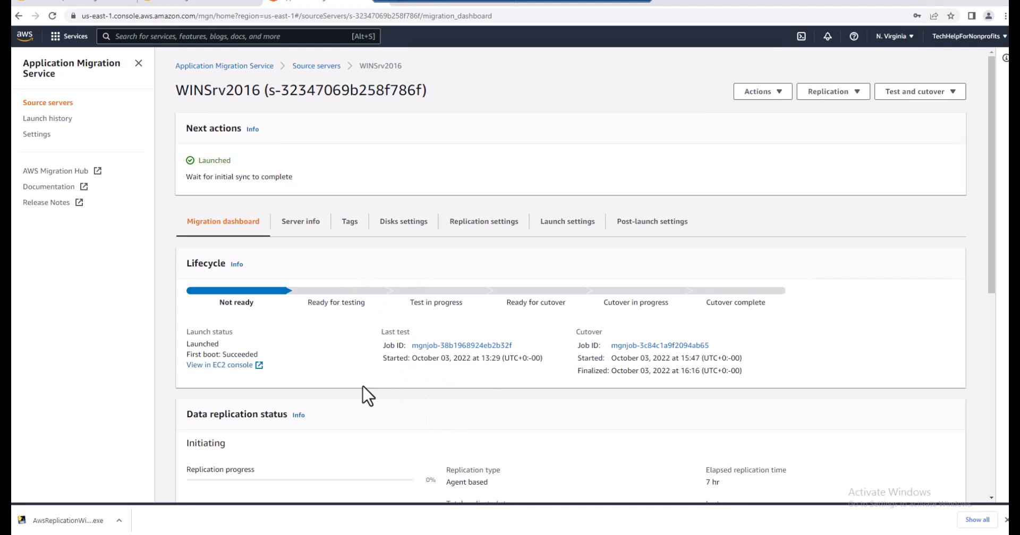
pyautogui.scroll(-5, 451, 438)
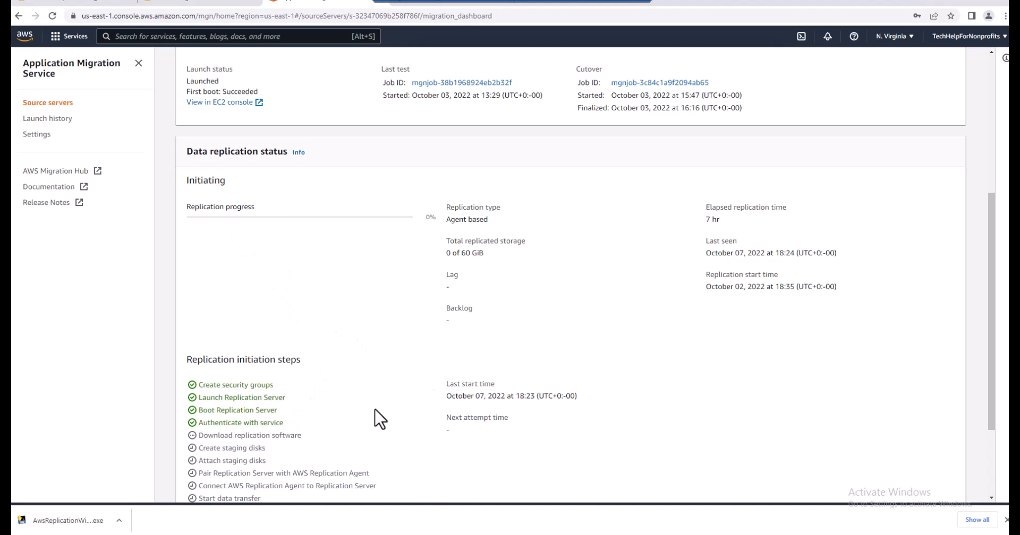
pyautogui.scroll(-1, 362, 398)
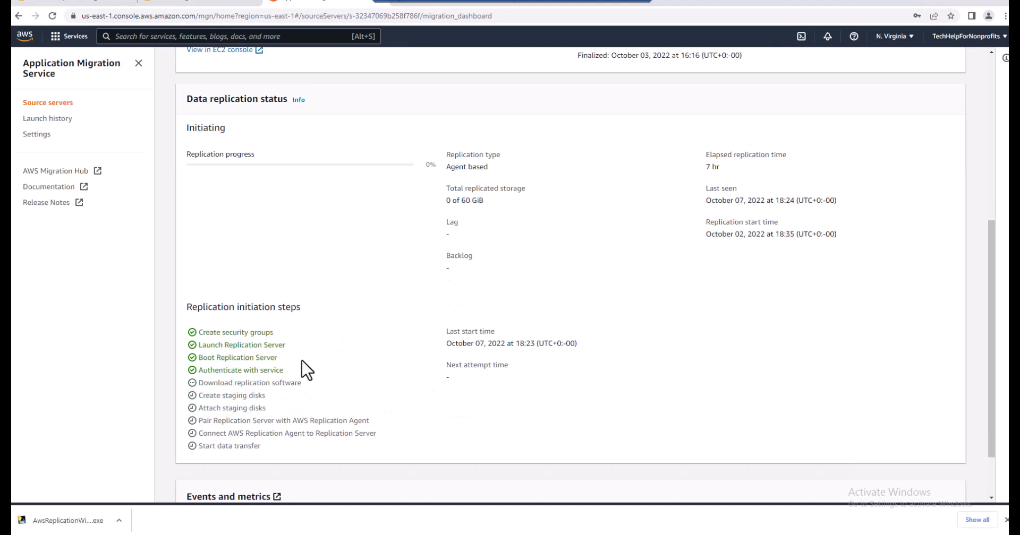
pyautogui.scroll(1, 327, 367)
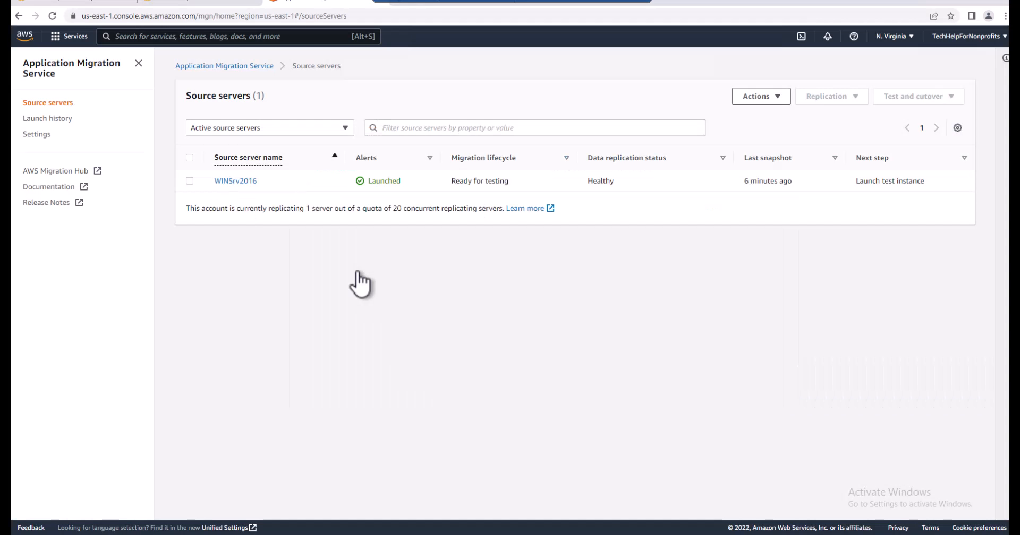
# Open WINSrv2016 from the source servers list to check its migration lifecycle stage and data replication status
pyautogui.click(244, 185)
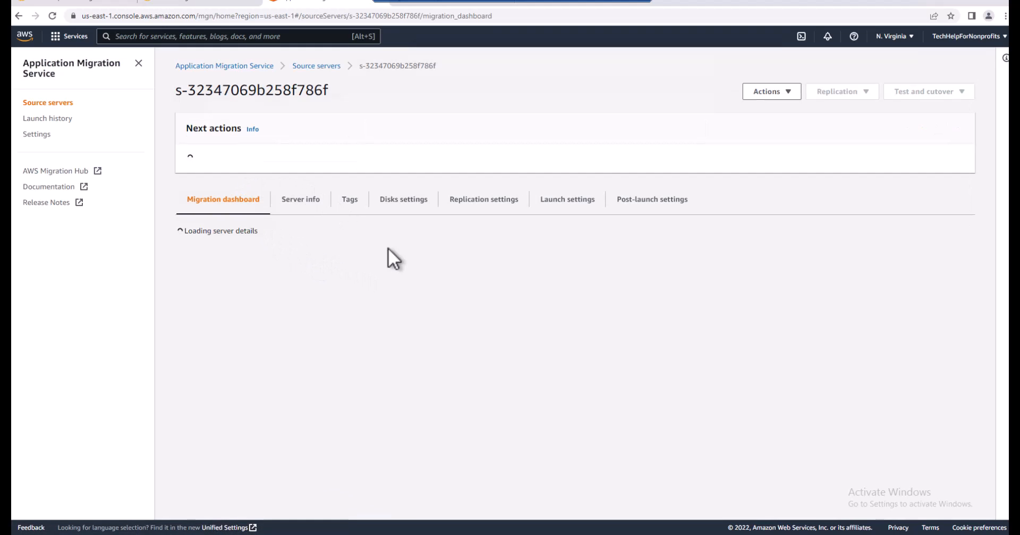
pyautogui.scroll(-1, 367, 354)
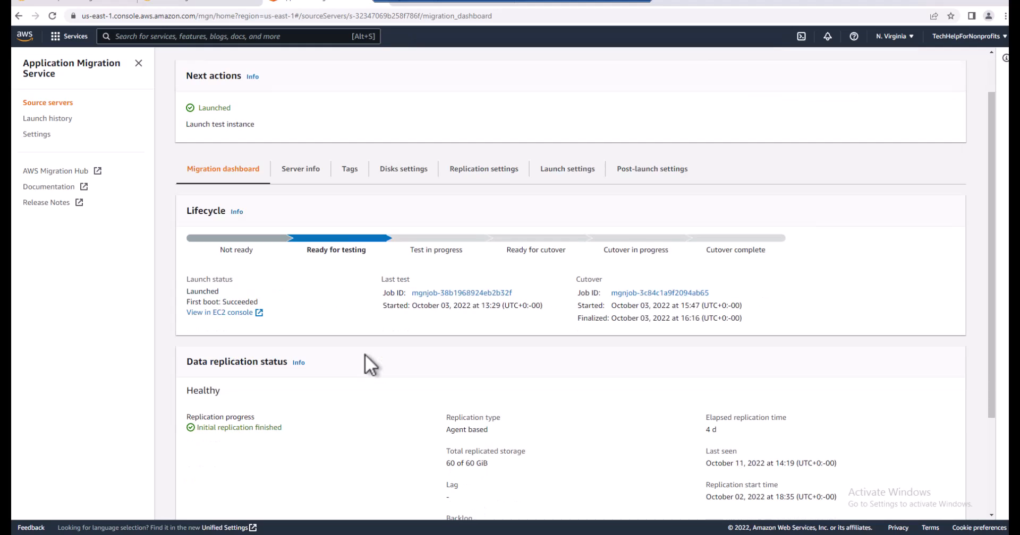
pyautogui.scroll(-2, 362, 356)
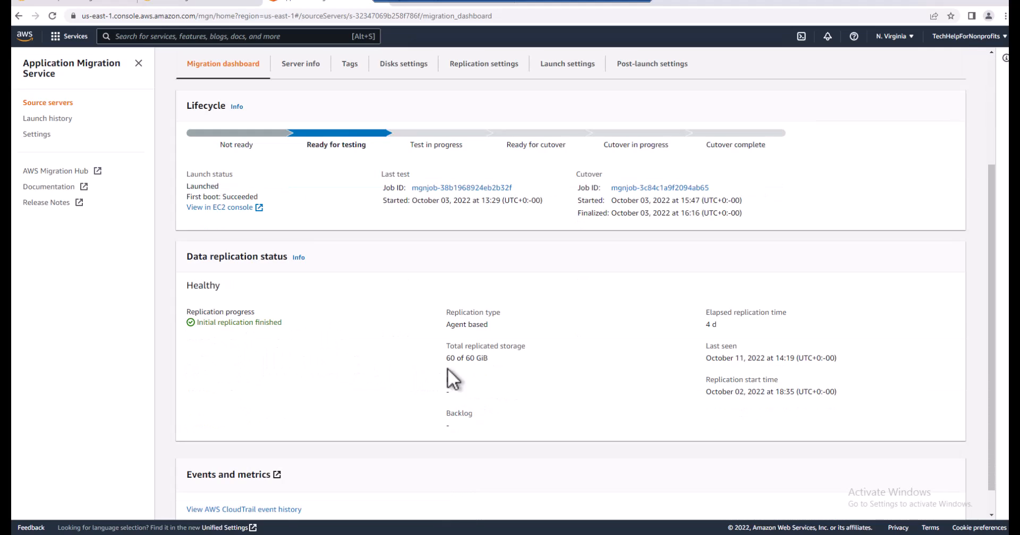
pyautogui.scroll(3, 325, 366)
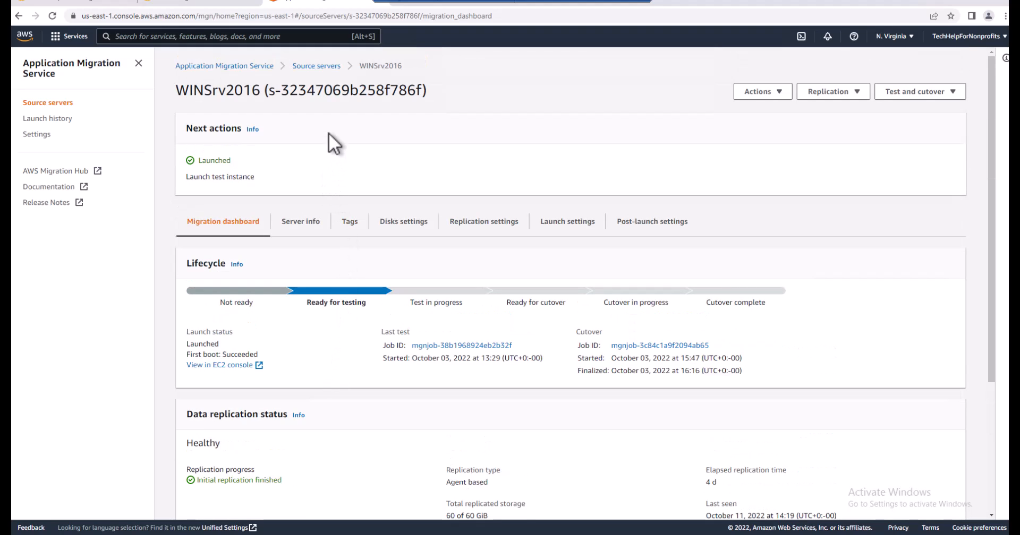
# Return to the source servers list, select WINSrv2016 and launch a test instance for it
pyautogui.click(319, 71)
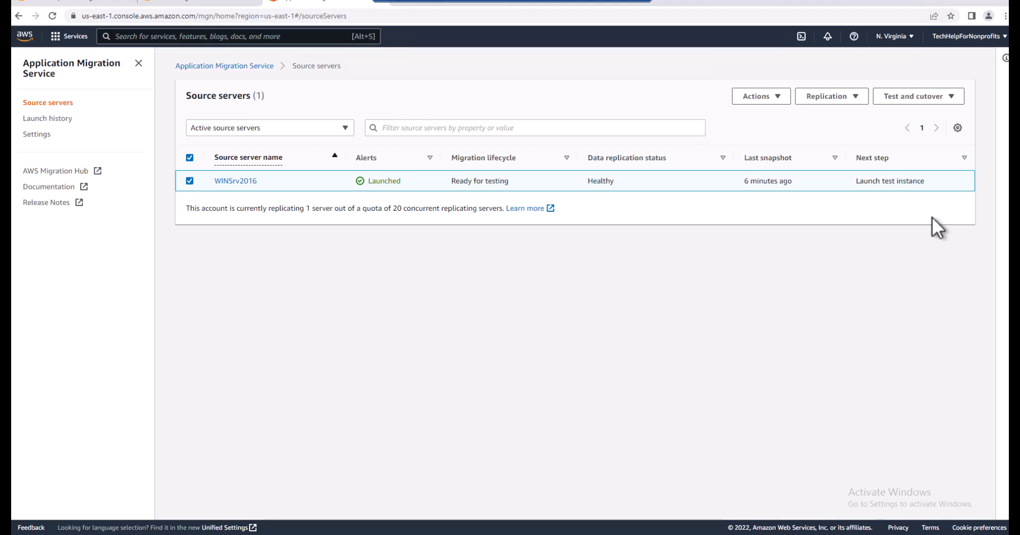
pyautogui.click(951, 98)
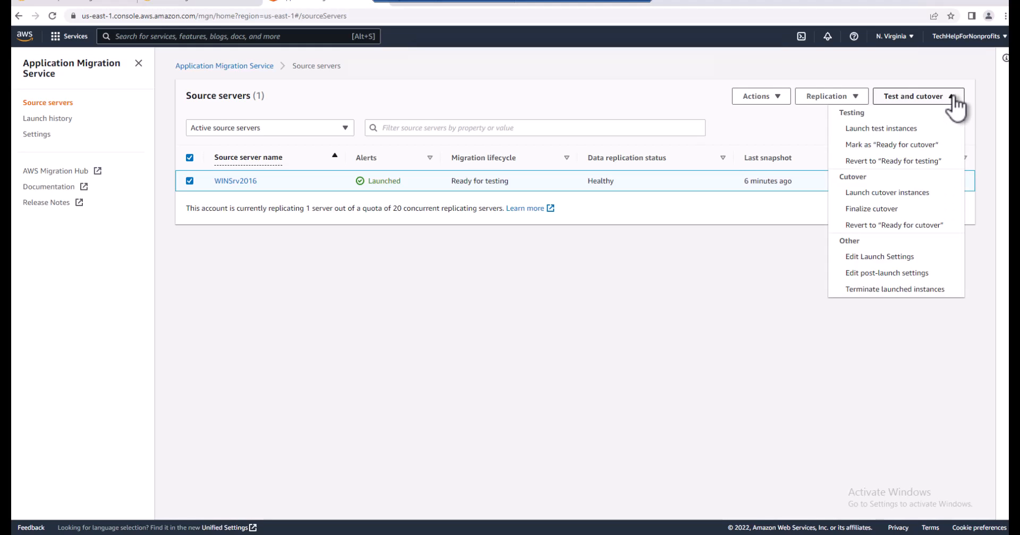
pyautogui.click(904, 130)
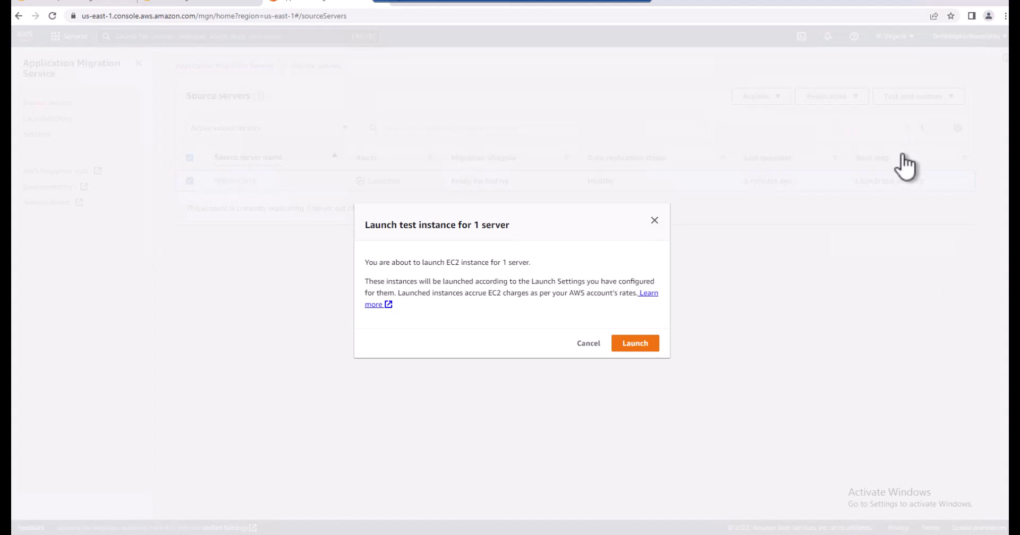
pyautogui.click(634, 345)
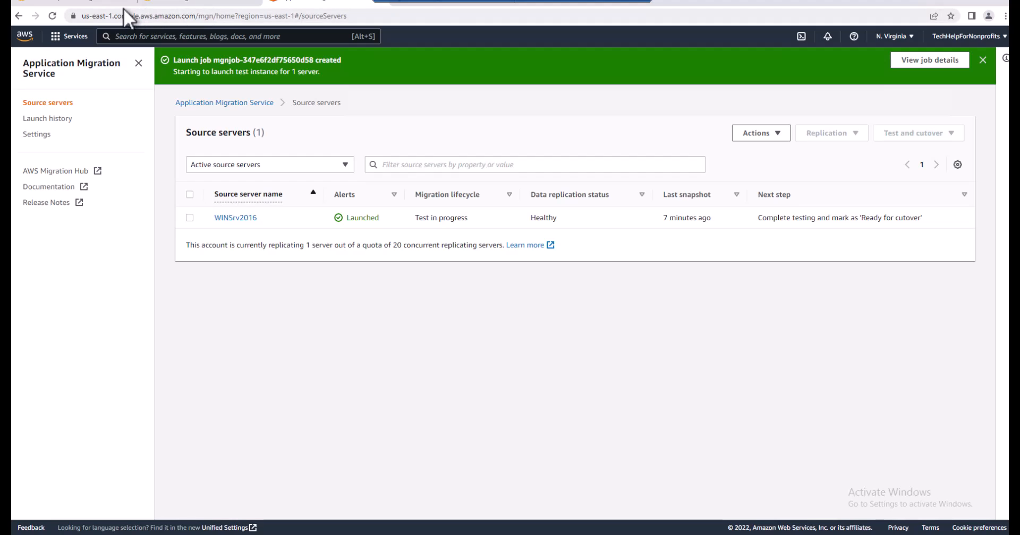
# Switch to the EC2 console and review the running instances, the EBS volumes and the snapshots
pyautogui.click(101, 2)
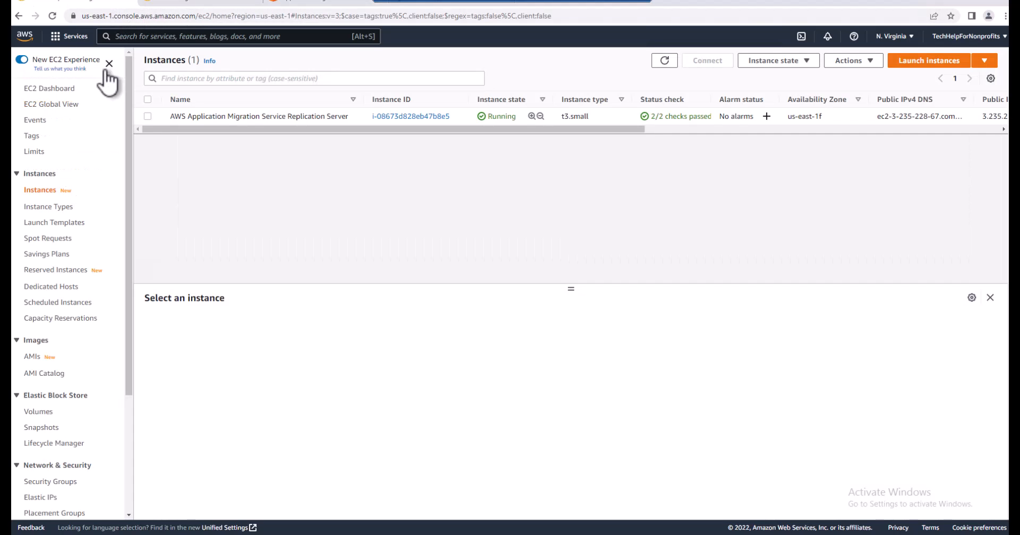
pyautogui.click(51, 89)
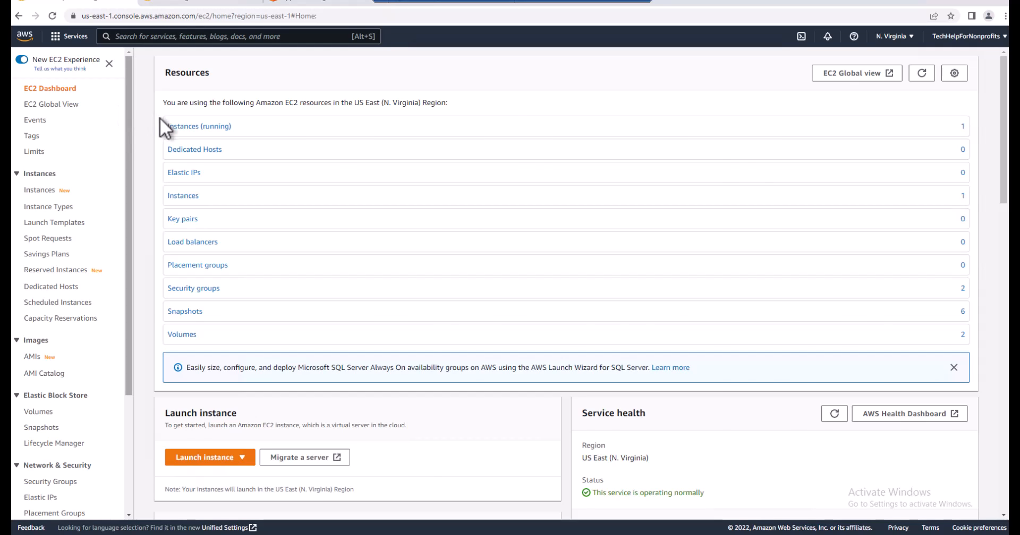
pyautogui.click(181, 127)
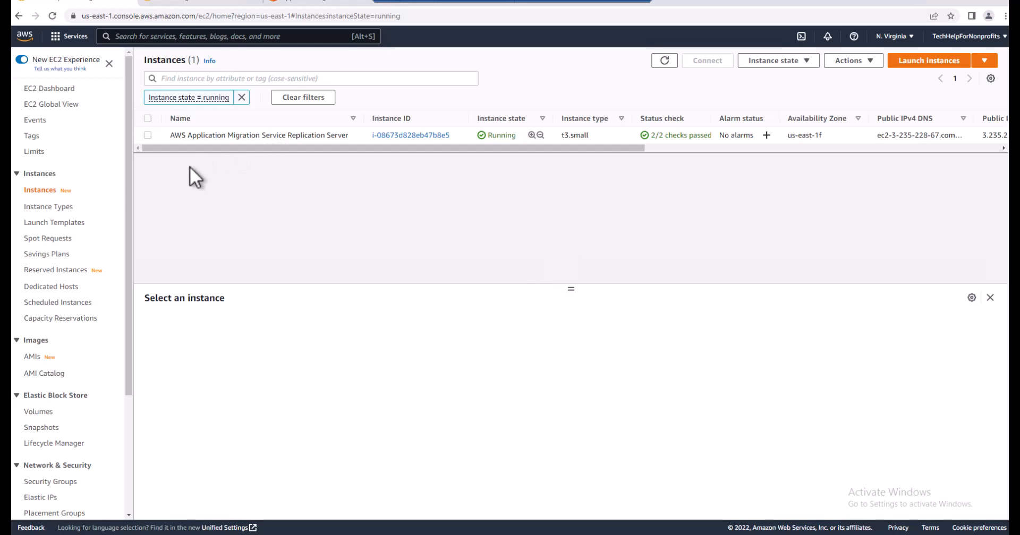
pyautogui.click(39, 414)
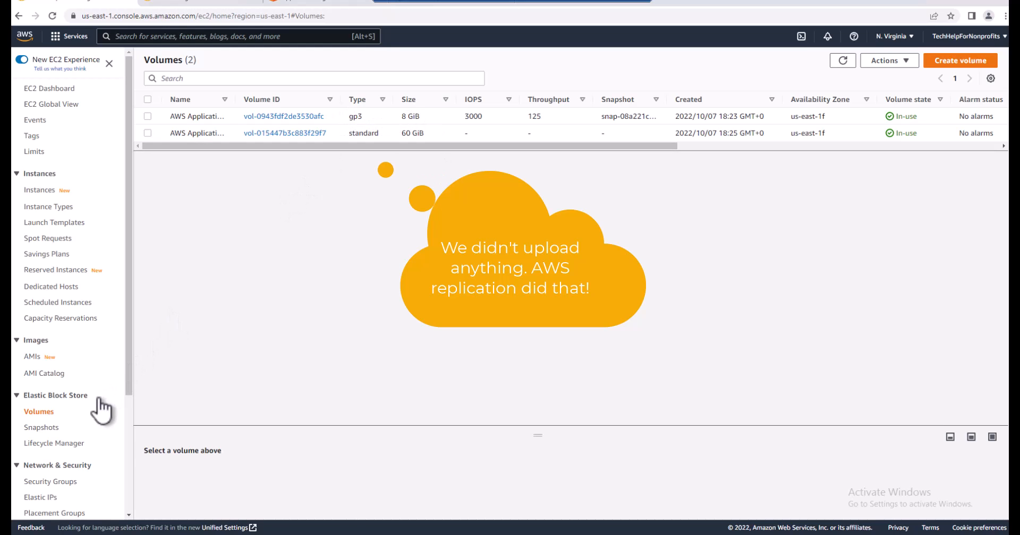
pyautogui.click(42, 428)
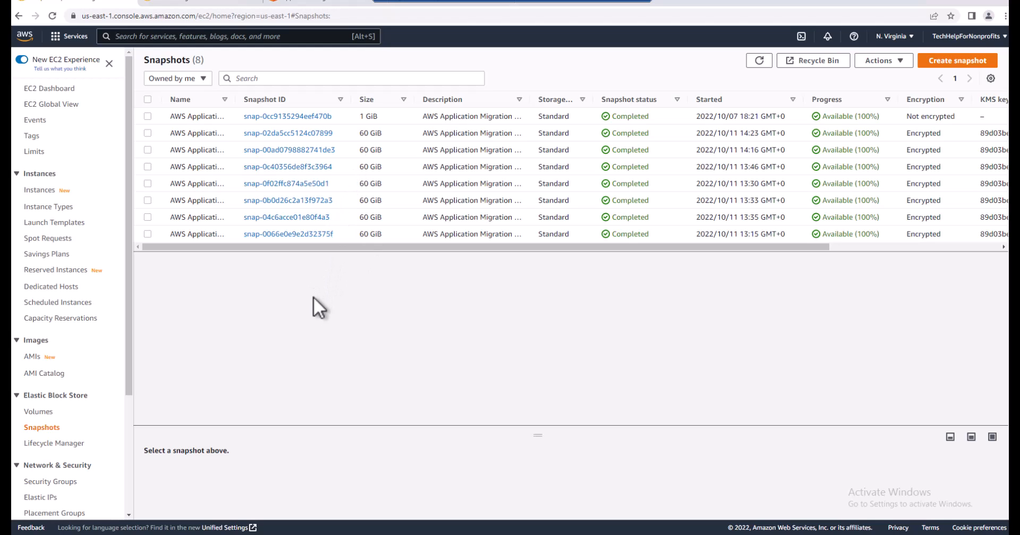
# Show the EC2 security groups and widen the Security group name and Name columns to read their entries
pyautogui.click(62, 482)
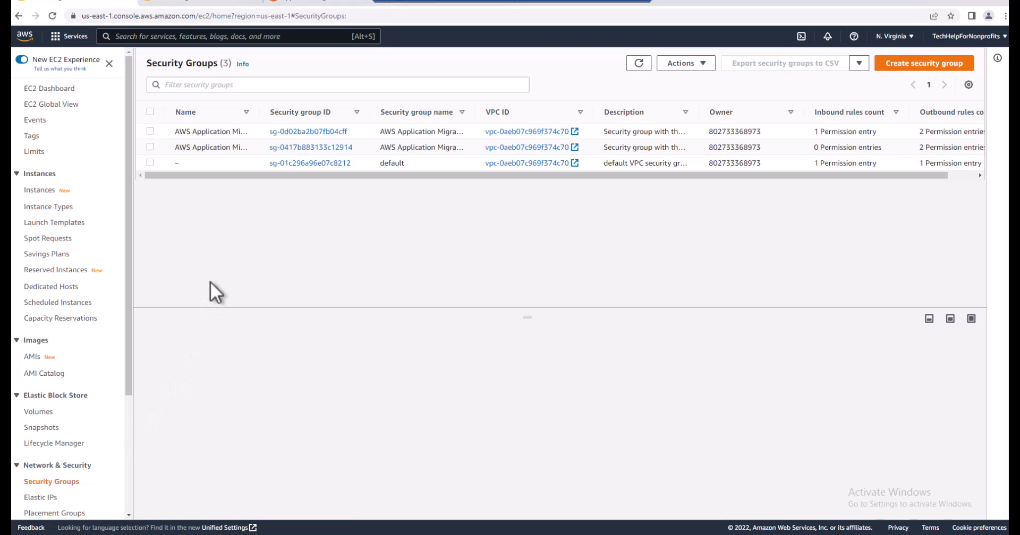
pyautogui.moveTo(476, 113); pyautogui.dragTo(560, 112)
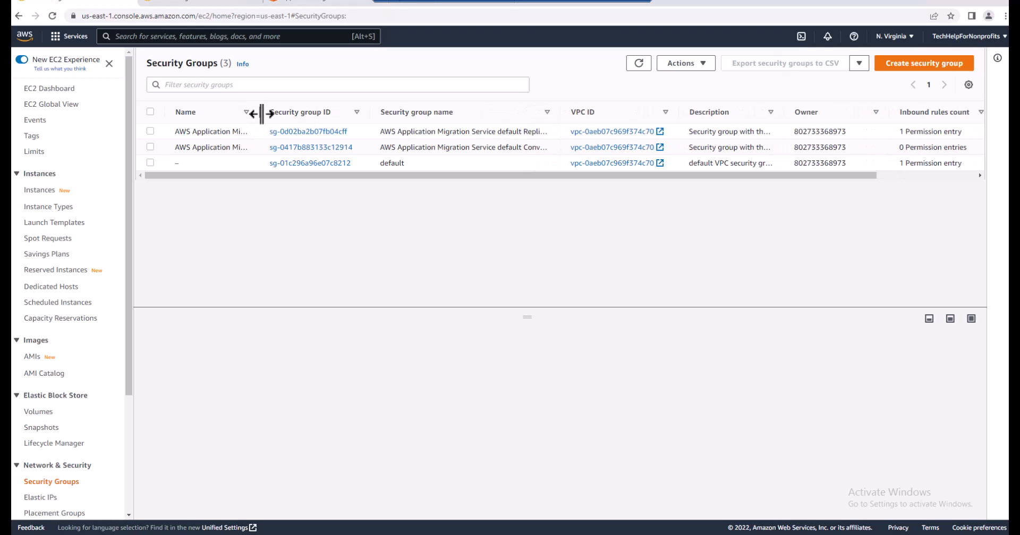
pyautogui.moveTo(259, 110); pyautogui.dragTo(440, 105)
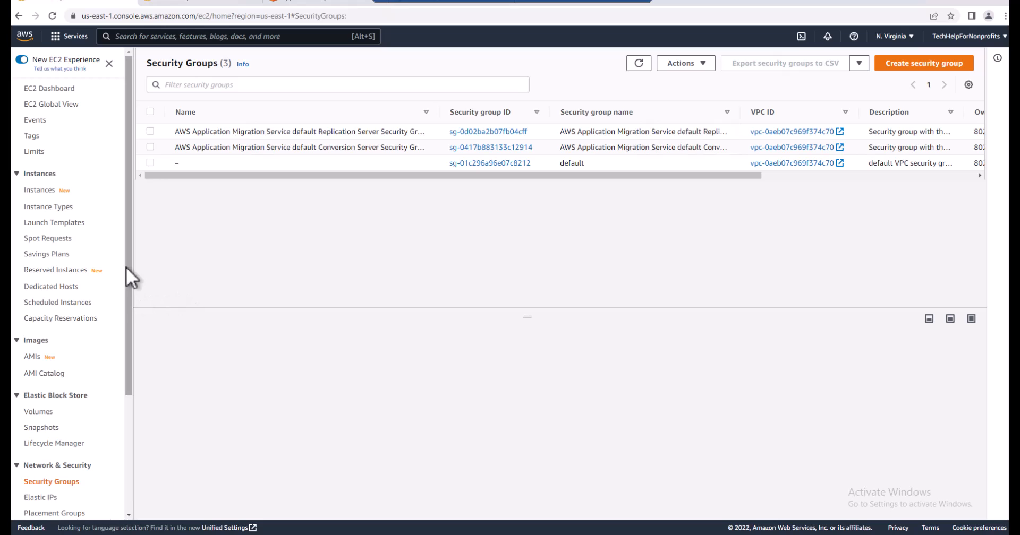
# List all EC2 instances, select WINSrv2016 and review its security details with the inbound and outbound rules
pyautogui.click(42, 192)
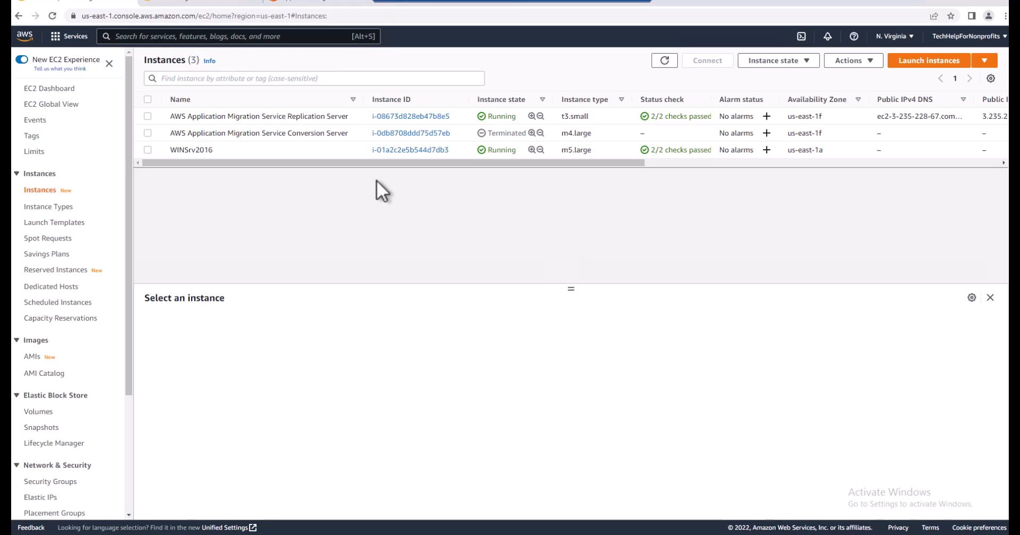
pyautogui.click(147, 150)
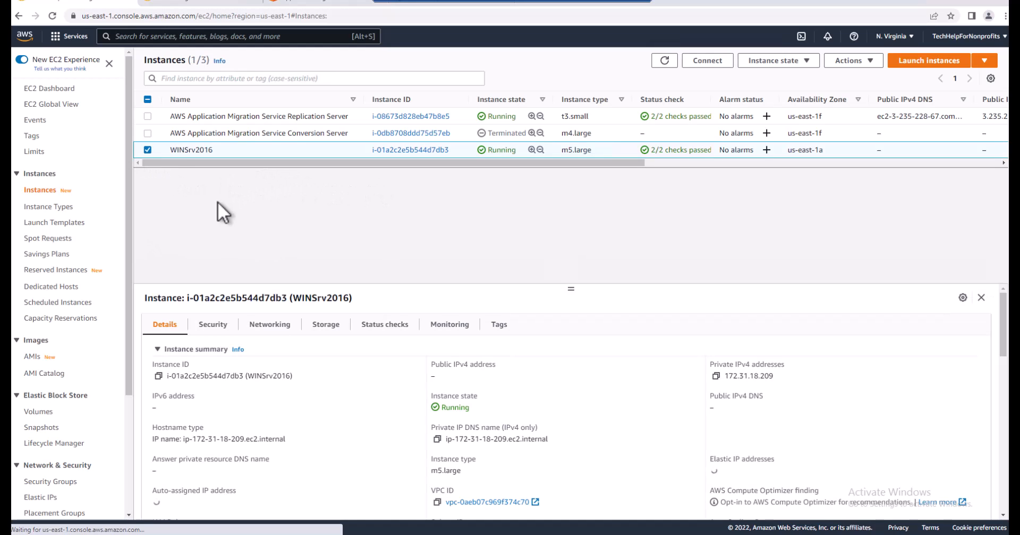
pyautogui.click(210, 327)
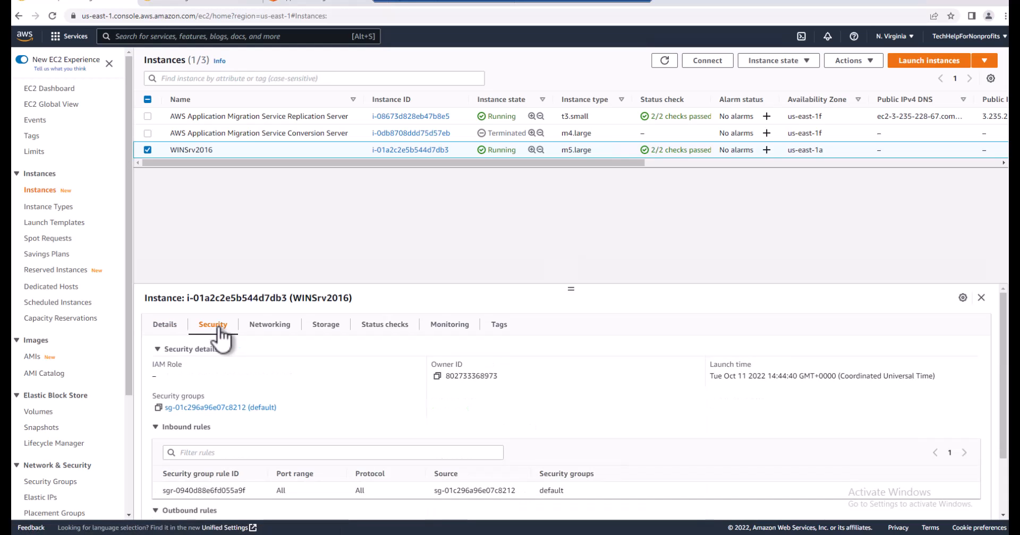
pyautogui.scroll(-2, 356, 371)
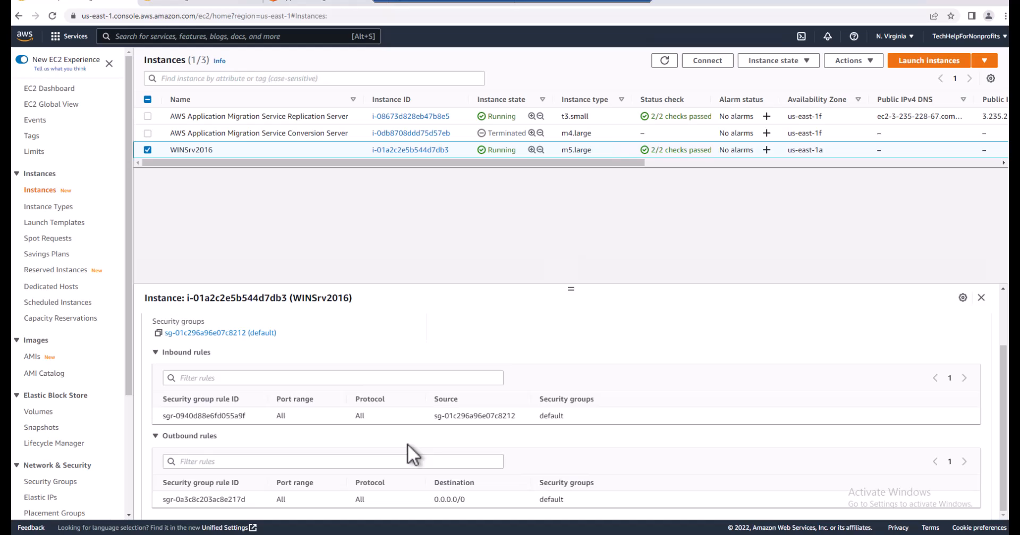
pyautogui.scroll(-1, 407, 444)
pyautogui.scroll(2, 407, 444)
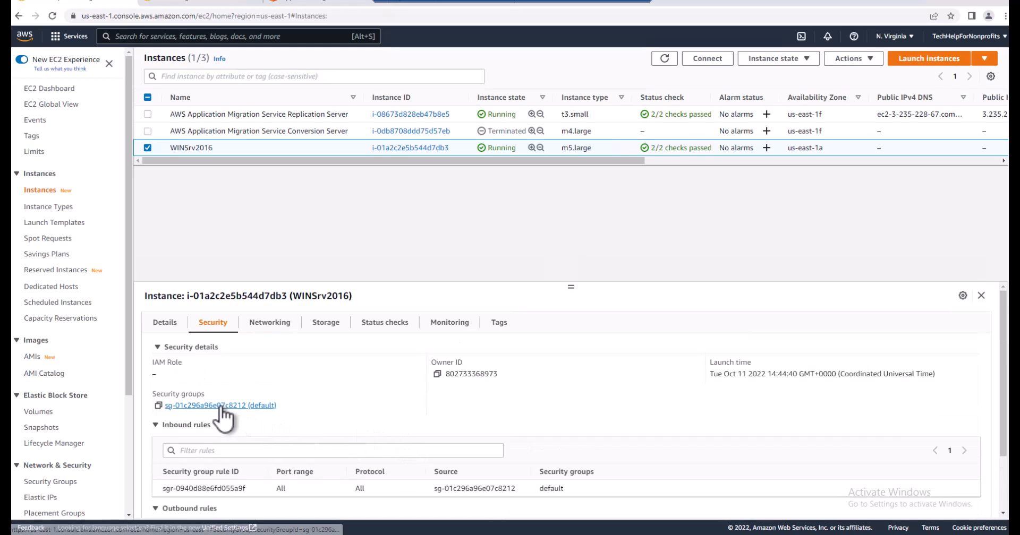
# Open the inbound rules of WINSrv2016's default security group for editing and add a rule of type RDP
pyautogui.click(221, 406)
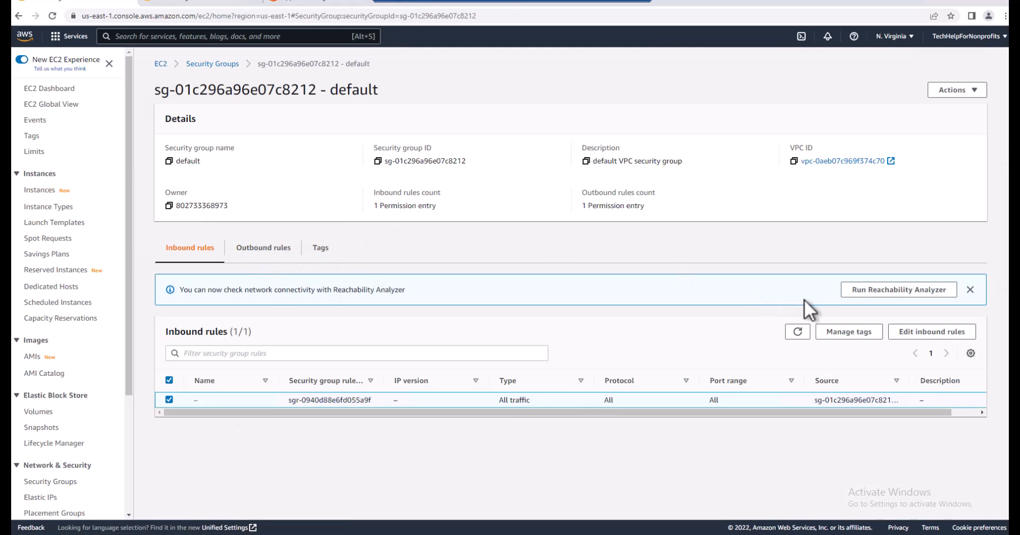
pyautogui.click(910, 334)
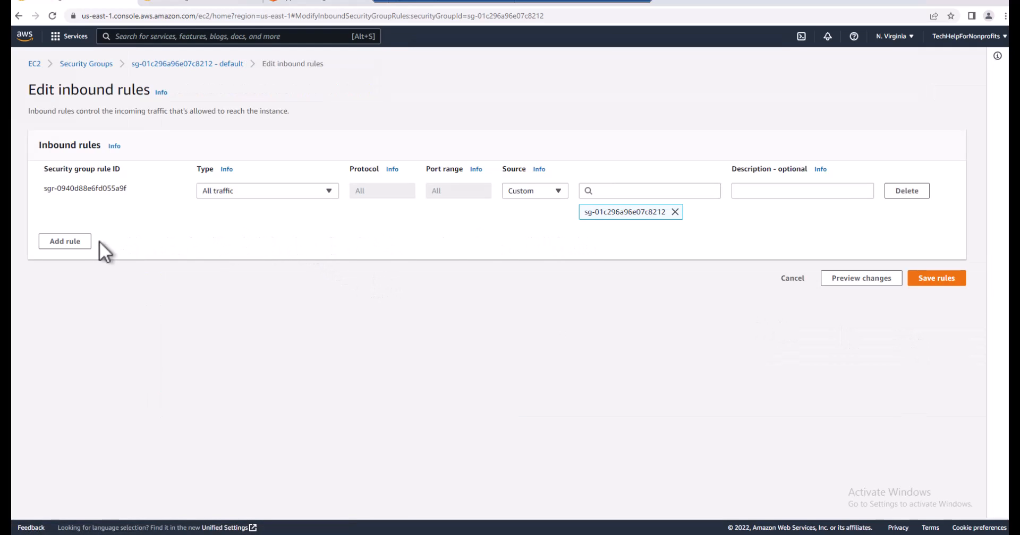
pyautogui.click(79, 242)
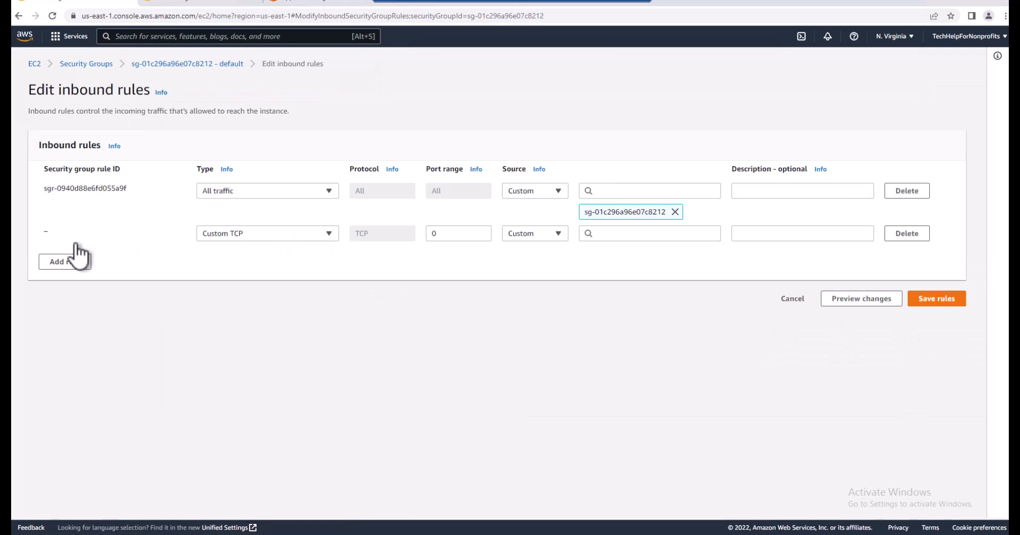
pyautogui.click(329, 237)
pyautogui.scroll(-2, 314, 361)
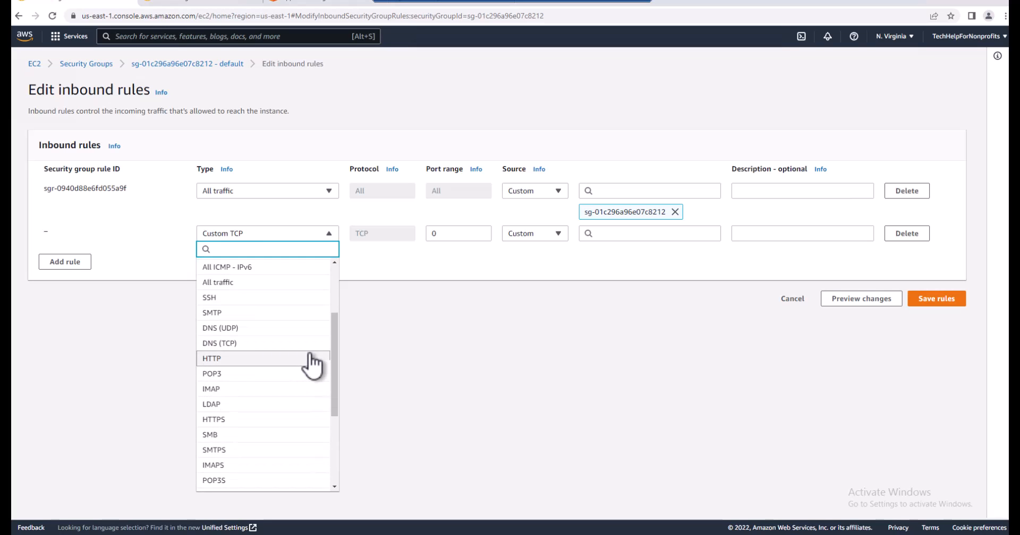
pyautogui.scroll(-2, 311, 365)
pyautogui.scroll(-2, 282, 420)
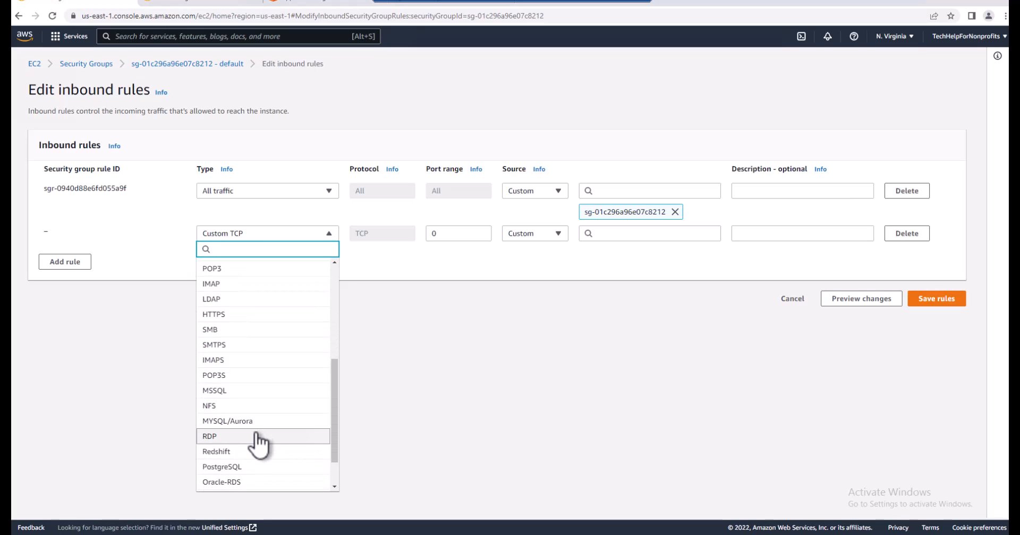
pyautogui.click(257, 429)
# Set the RDP rule's source to Anywhere-IPv4 and save the inbound rules
pyautogui.click(558, 234)
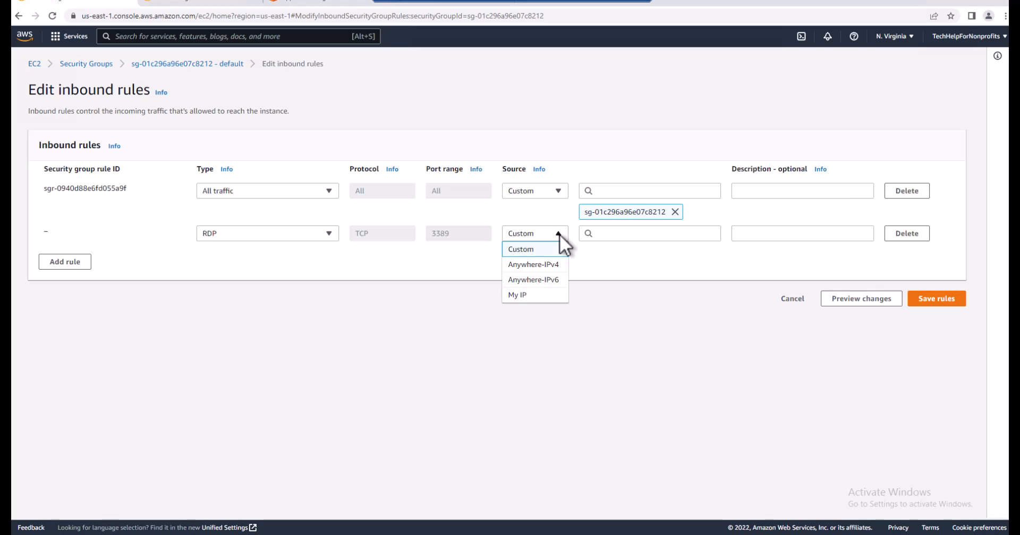
pyautogui.click(546, 265)
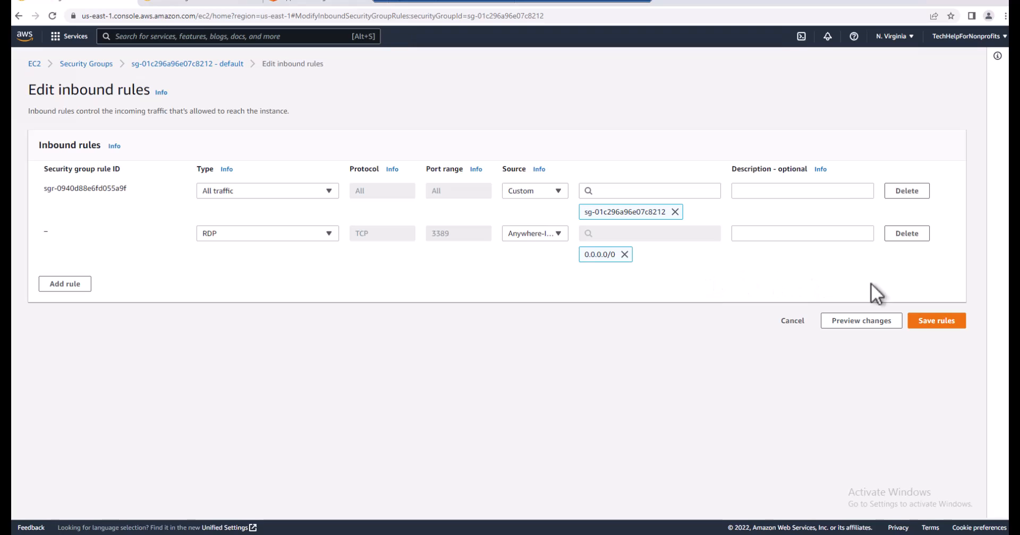
pyautogui.click(938, 324)
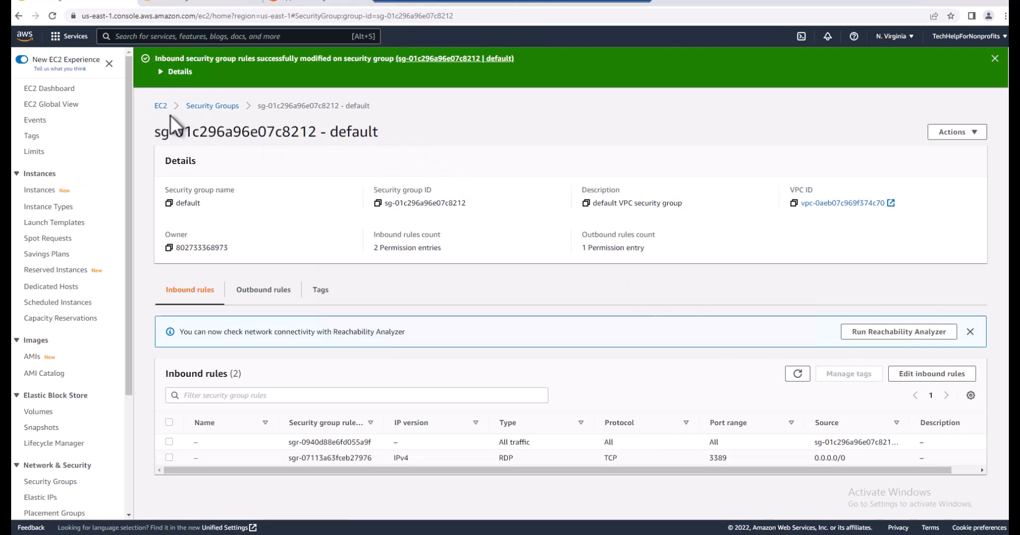
# Return to the running instances and select WINSrv2016 to review its IP address details
pyautogui.click(160, 106)
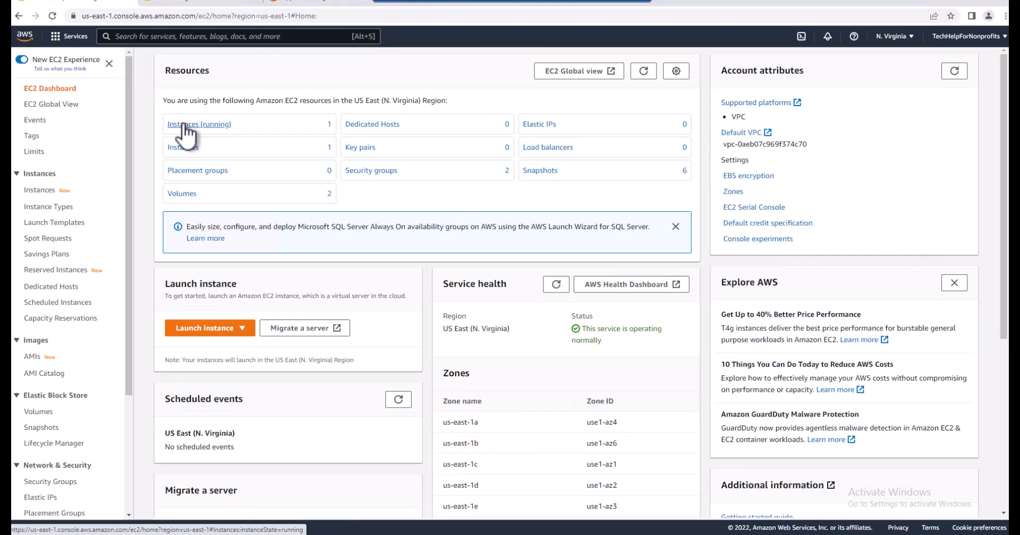
pyautogui.click(184, 125)
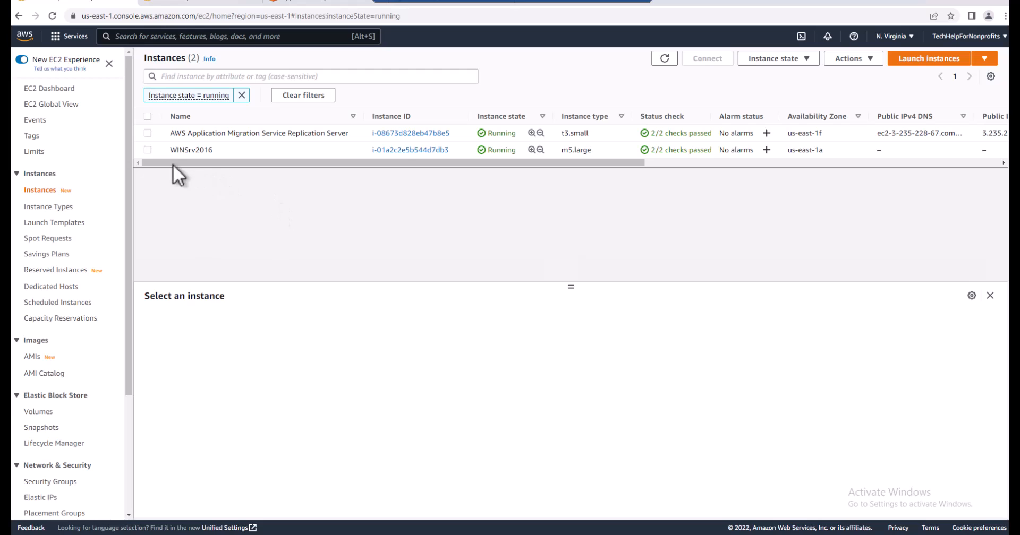
pyautogui.click(147, 150)
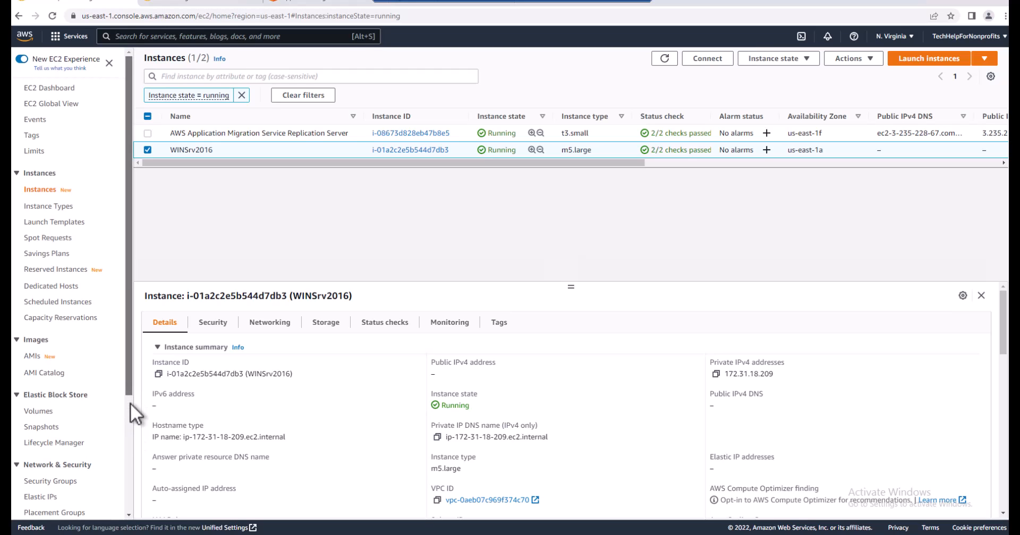
# Allocate a new Elastic IP address from Amazon's pool of IPv4 addresses in the us-east-1 network border group
pyautogui.scroll(-1, 129, 404)
pyautogui.click(40, 465)
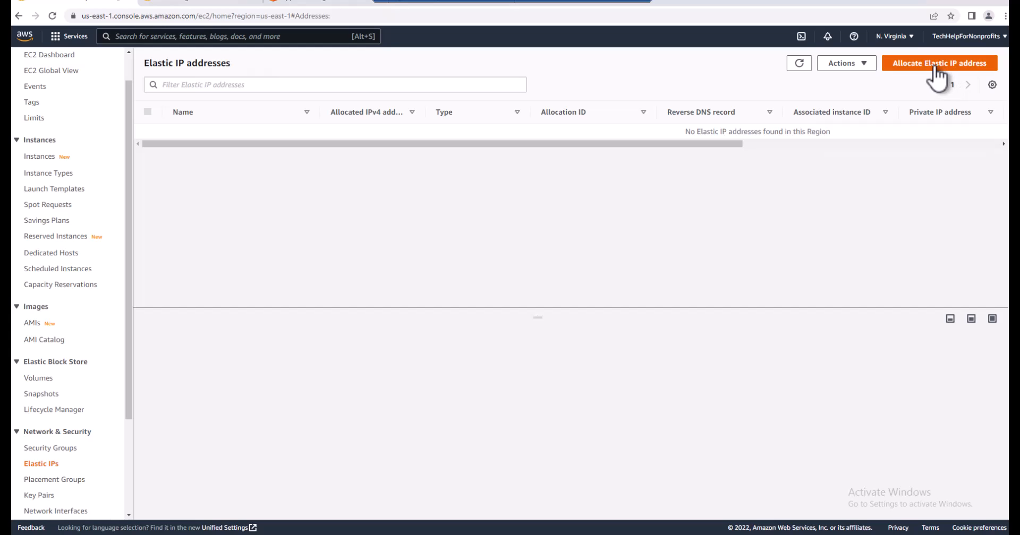
pyautogui.click(937, 66)
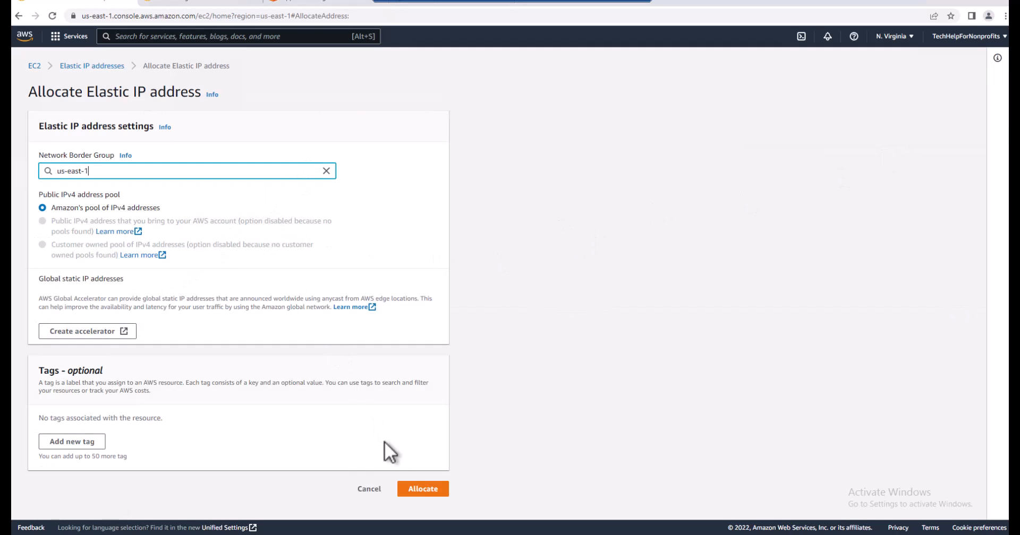
pyautogui.click(417, 491)
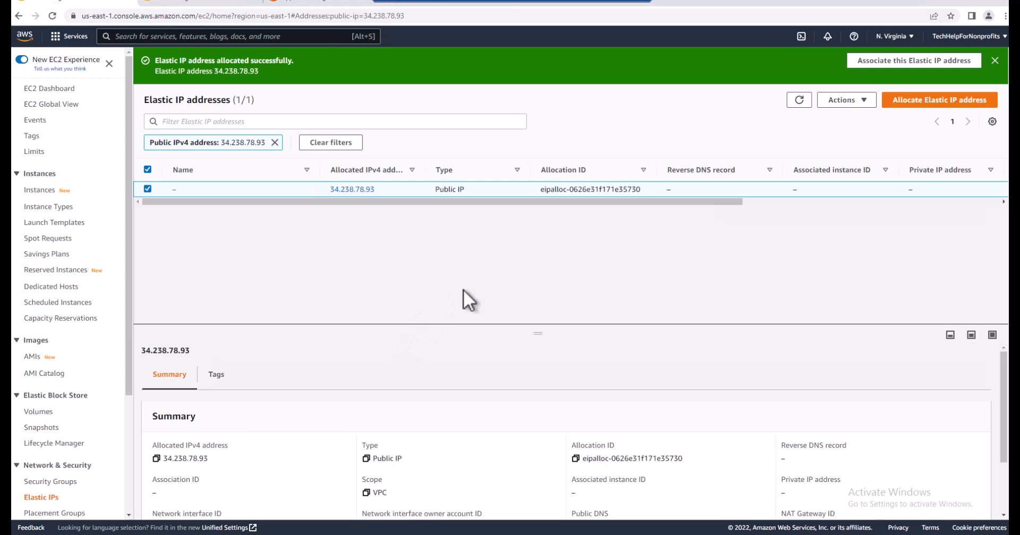
# Associate the newly allocated Elastic IP address with the WINSrv2016 instance and allow it to be reassociated
pyautogui.click(867, 102)
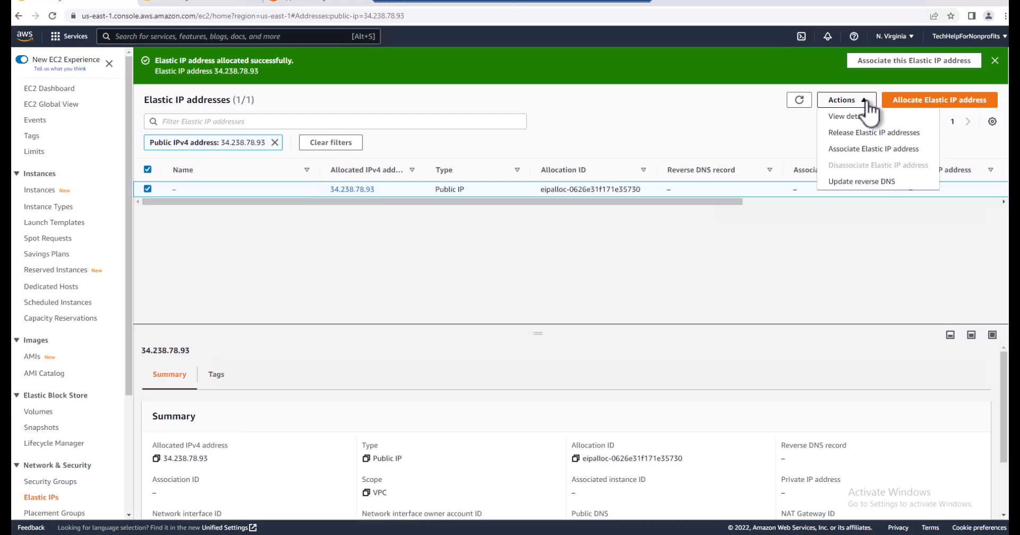
pyautogui.click(864, 149)
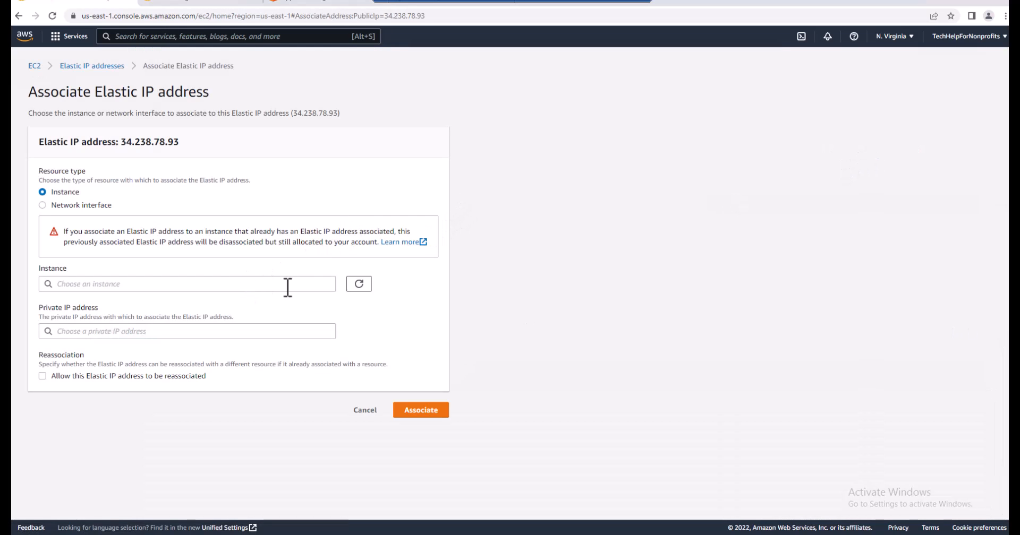
pyautogui.click(327, 285)
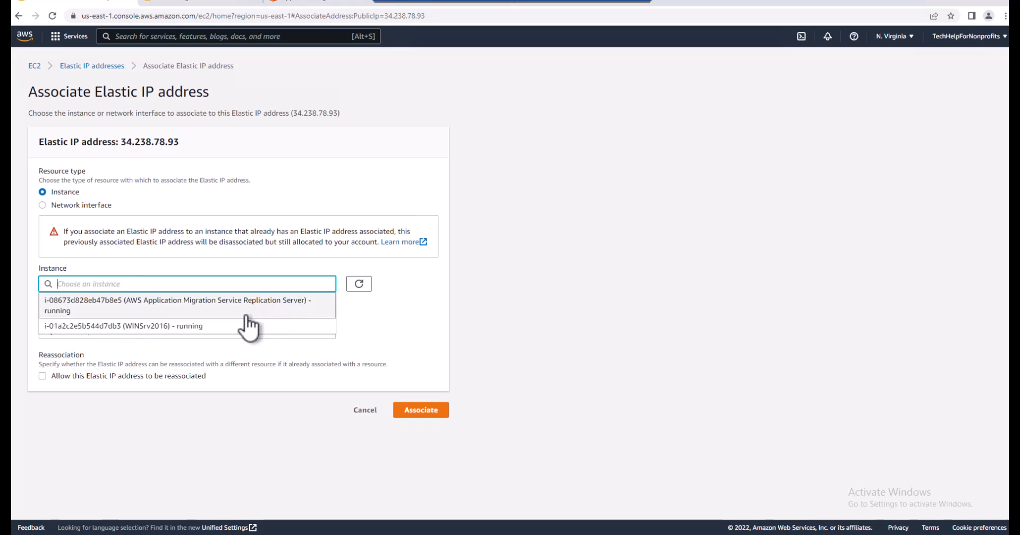
pyautogui.click(218, 327)
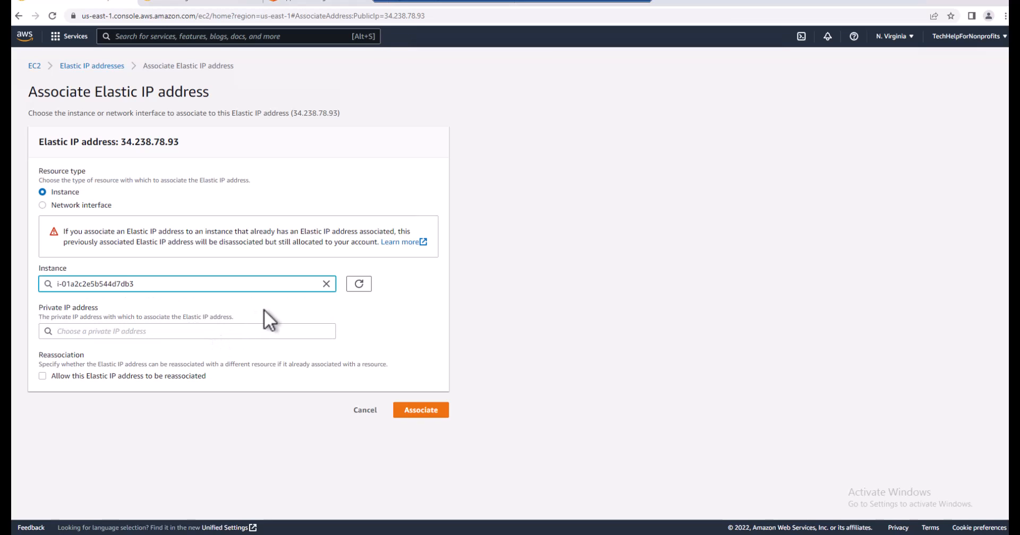
pyautogui.click(41, 375)
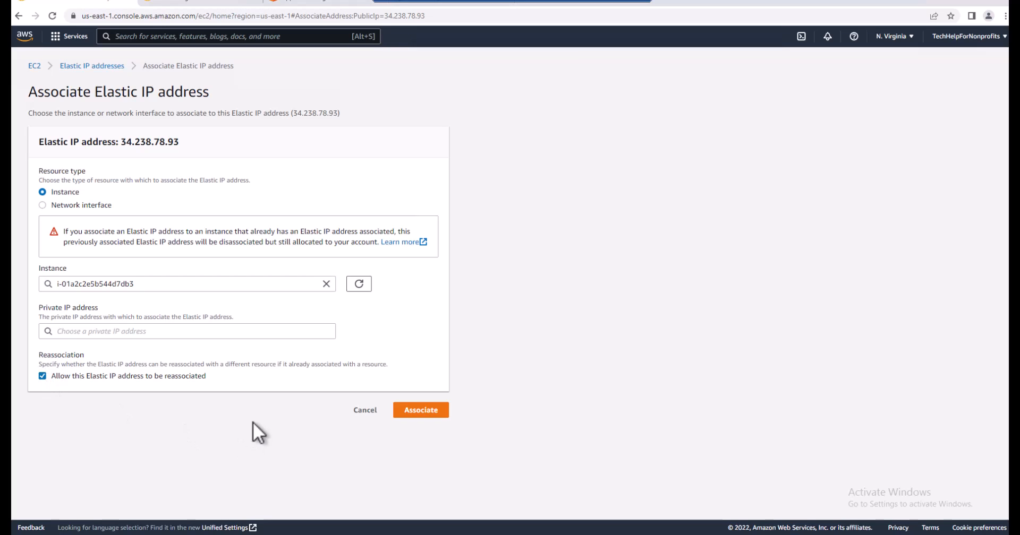
pyautogui.click(418, 417)
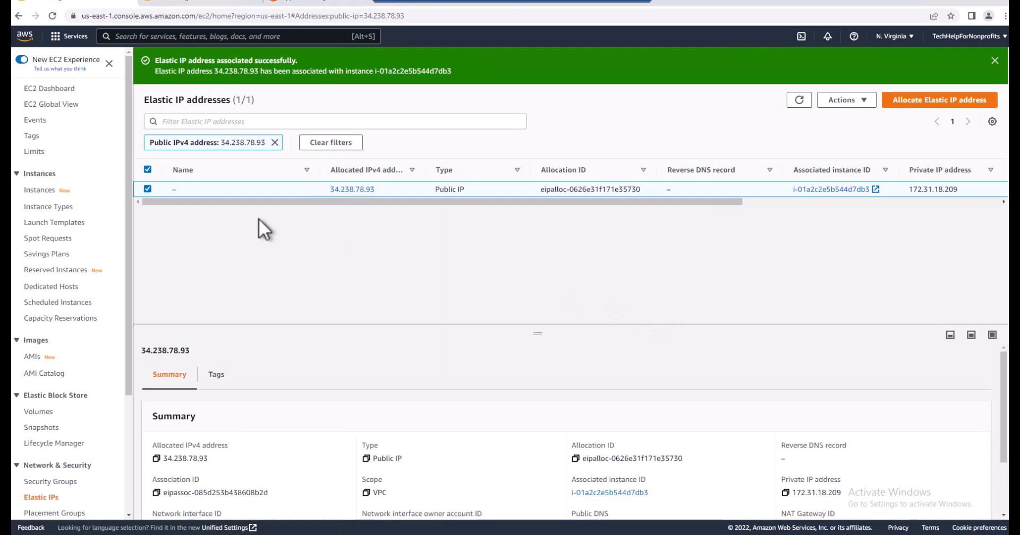
# List all EC2 instances, select WINSrv2016 and copy its public IPv4 address
pyautogui.click(55, 190)
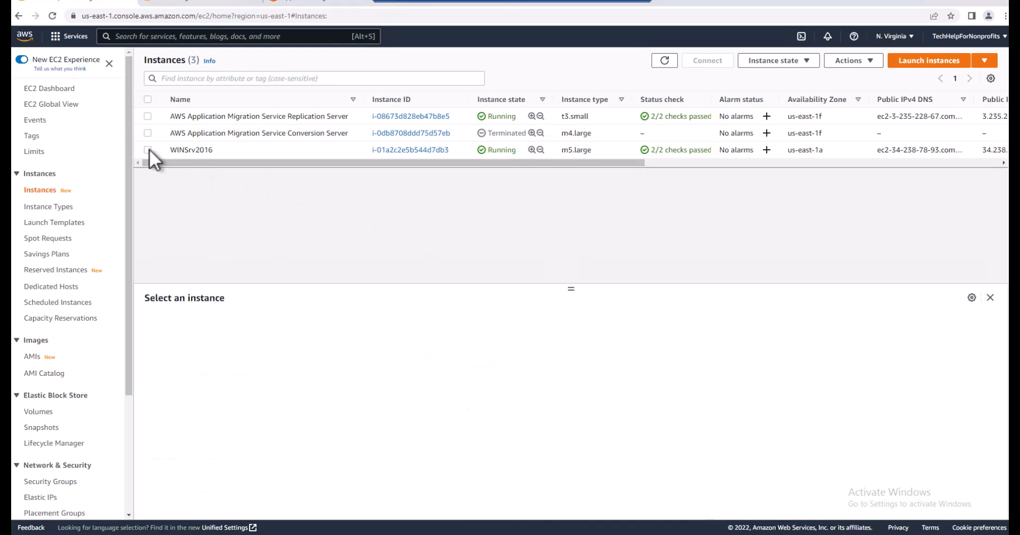
pyautogui.click(222, 154)
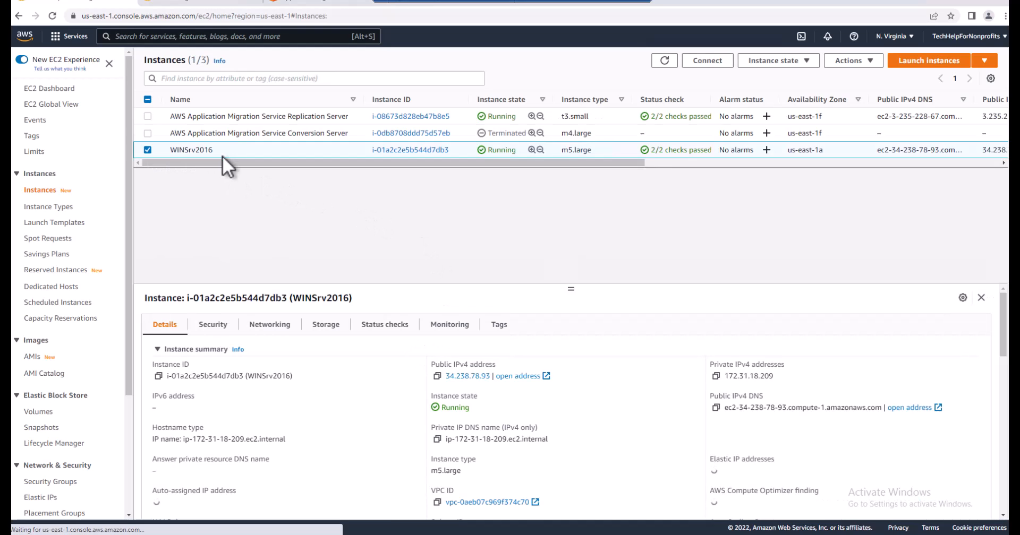
pyautogui.click(437, 376)
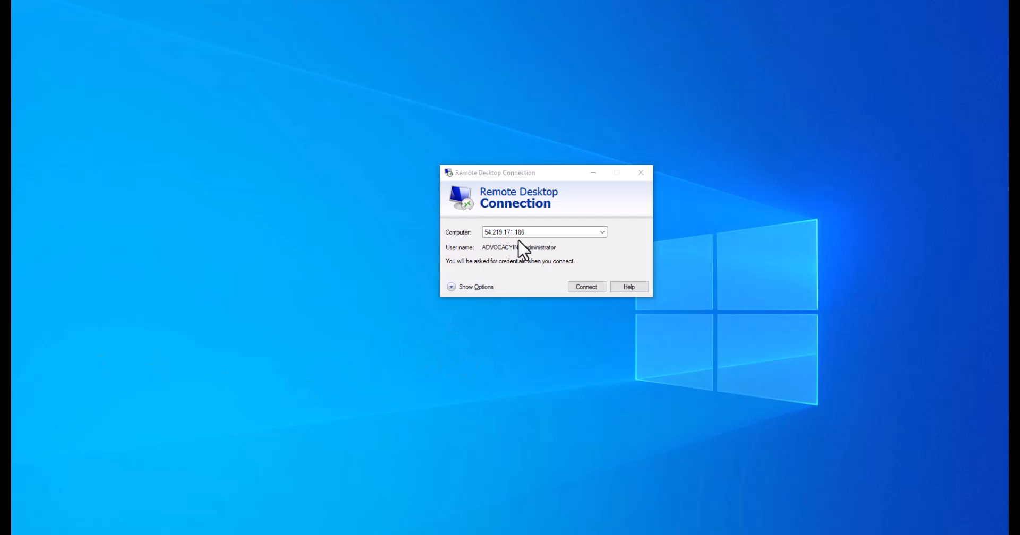
# Connect to 34.238.78.93 with Remote Desktop Connection, accepting the certificate and suppressing its warning for this computer
pyautogui.click(531, 232)
pyautogui.moveTo(531, 232); pyautogui.dragTo(484, 233)
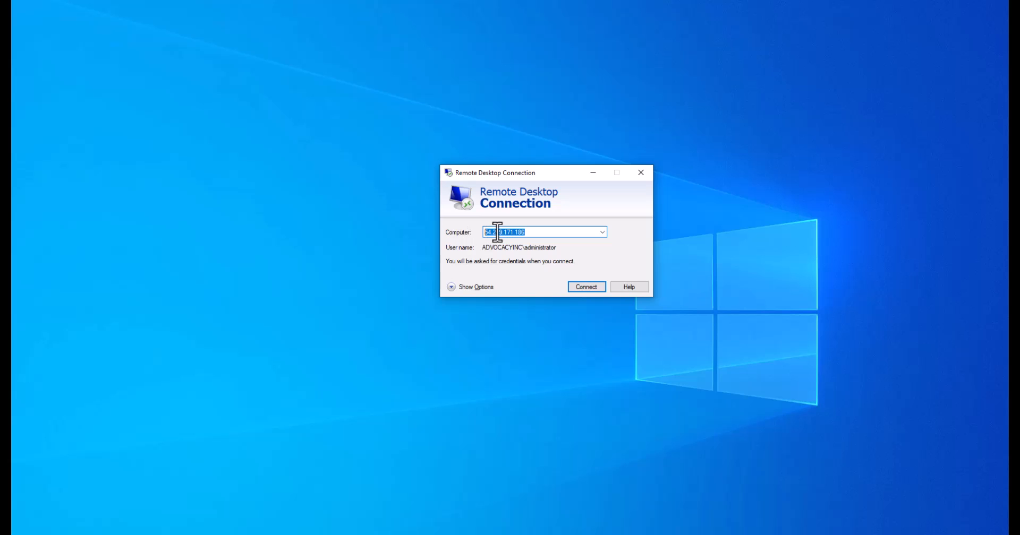
pyautogui.rightClick(497, 232)
pyautogui.click(521, 275)
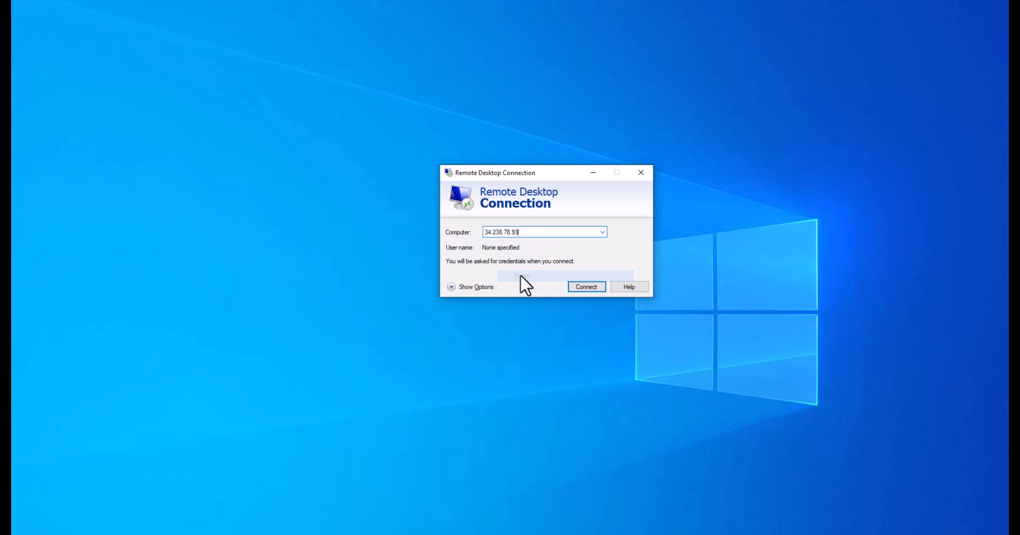
pyautogui.click(585, 288)
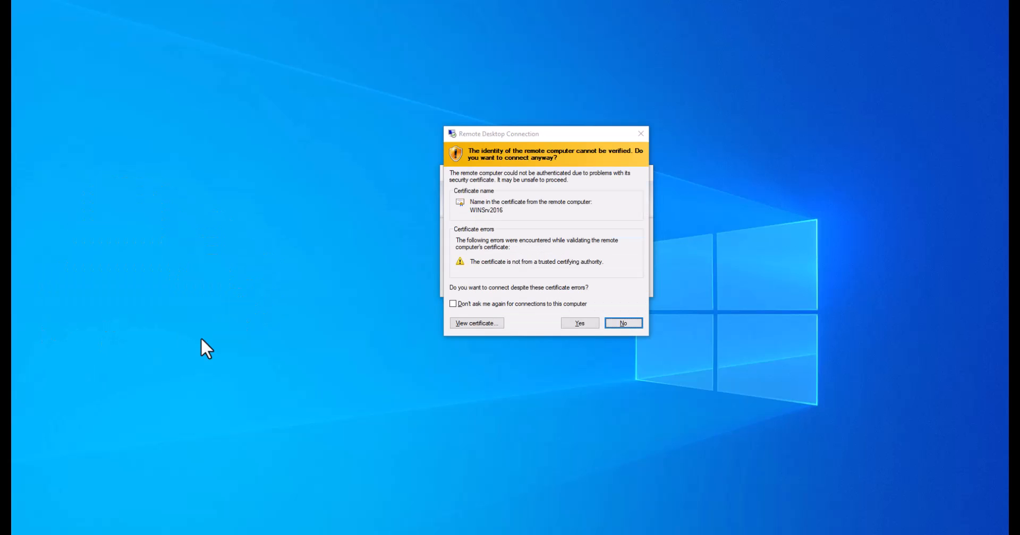
pyautogui.click(486, 305)
pyautogui.click(576, 326)
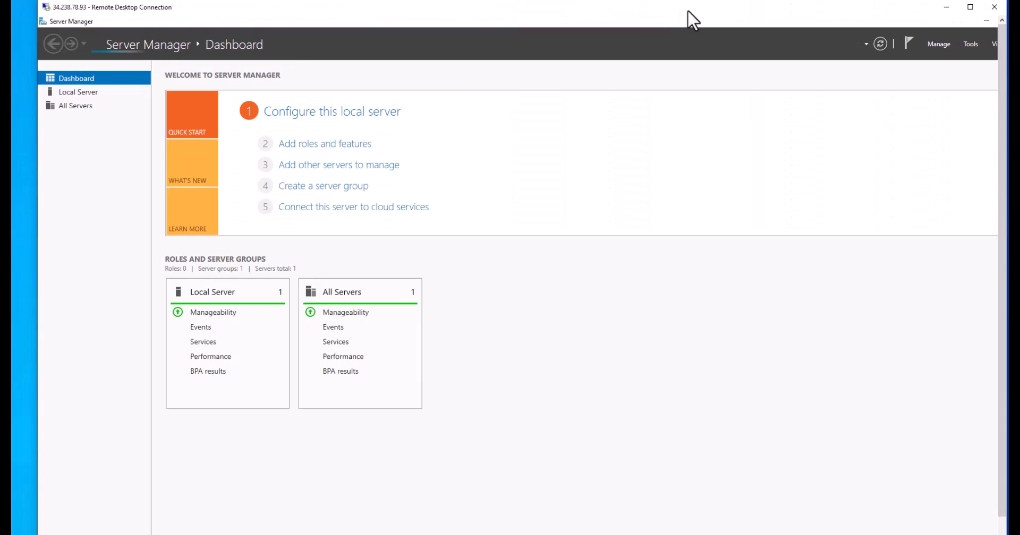
# Move the remote session window into view on the screen and shut down the remote server
pyautogui.moveTo(687, 10); pyautogui.dragTo(679, 17)
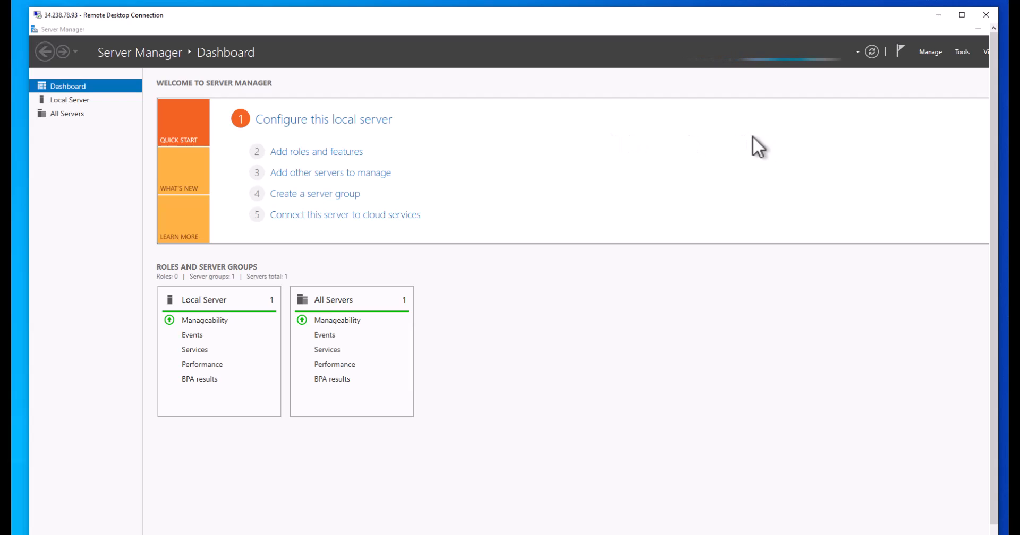
pyautogui.moveTo(831, 22); pyautogui.dragTo(819, 21)
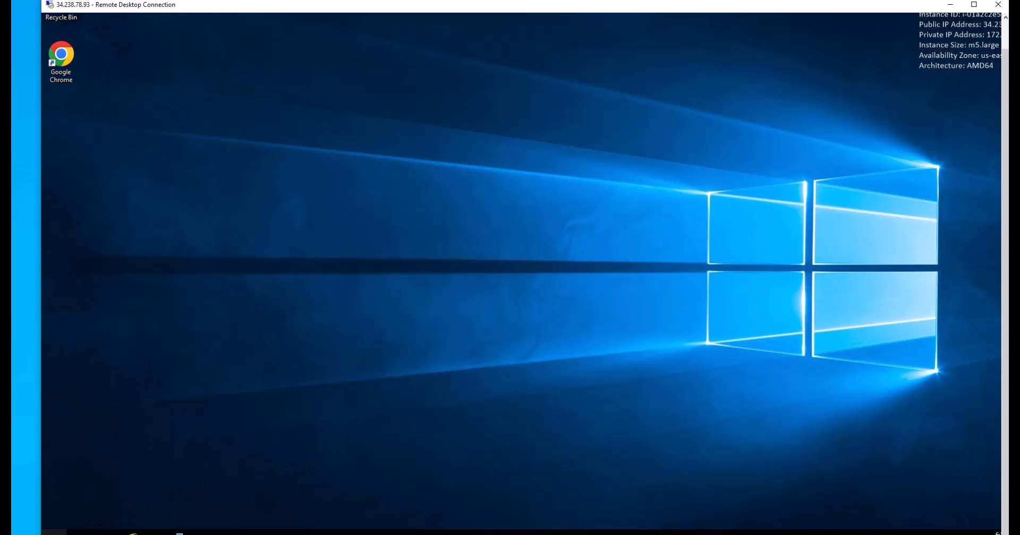
pyautogui.click(53, 532)
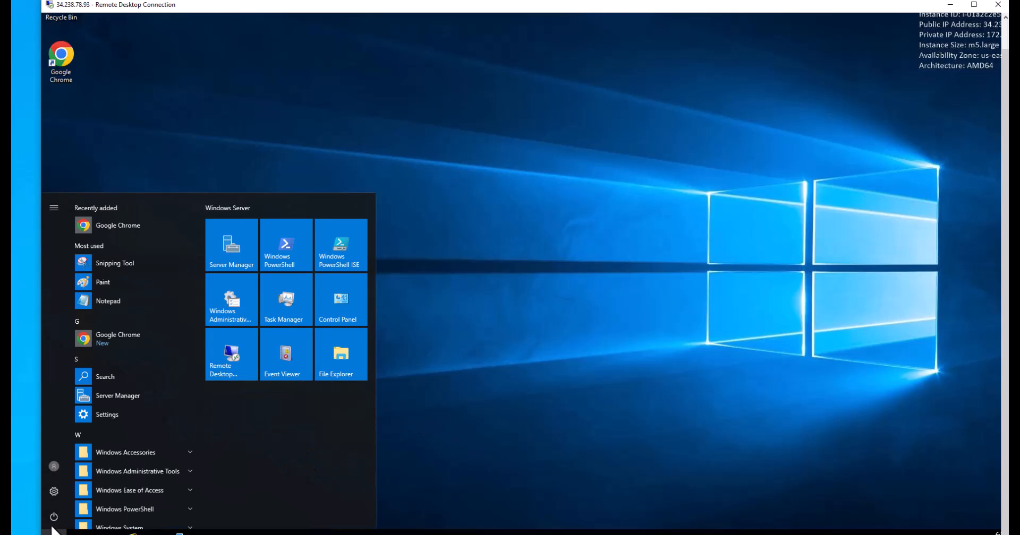
pyautogui.click(53, 520)
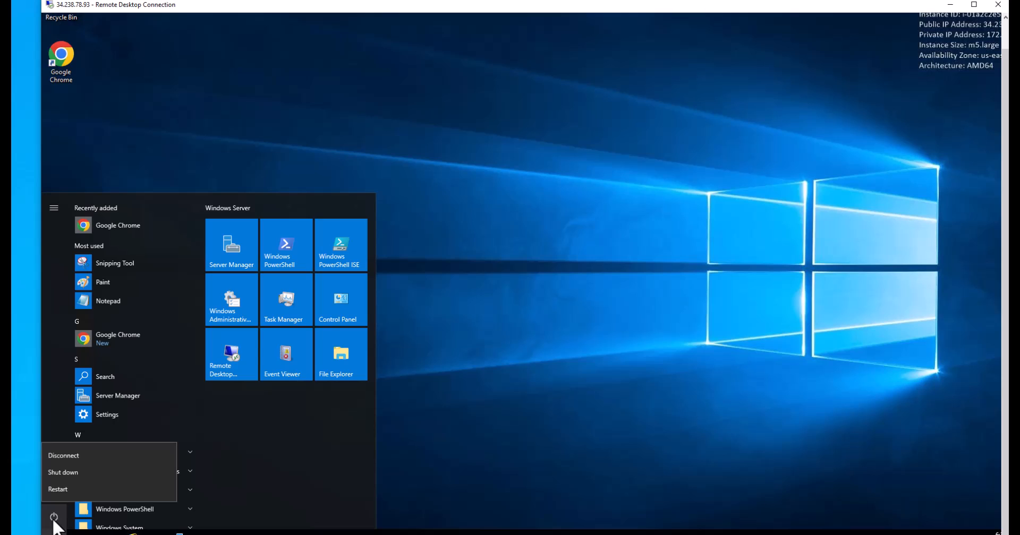
pyautogui.click(65, 472)
pyautogui.click(198, 486)
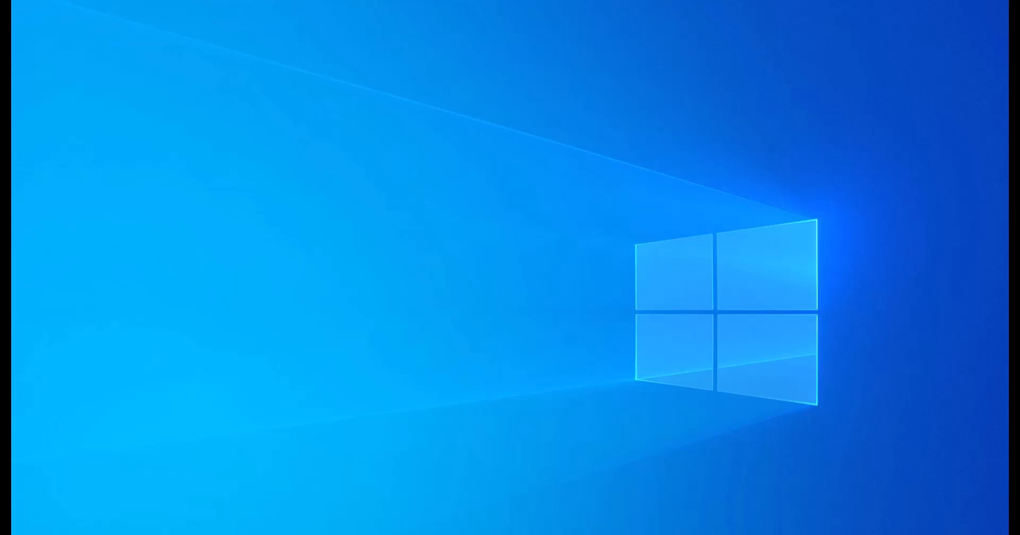
# Expand the Win2016 virtual machine window to full screen and create a desktop text document named "Testing doc for Cutover"
pyautogui.moveTo(0, 80); pyautogui.dragTo(503, 75)
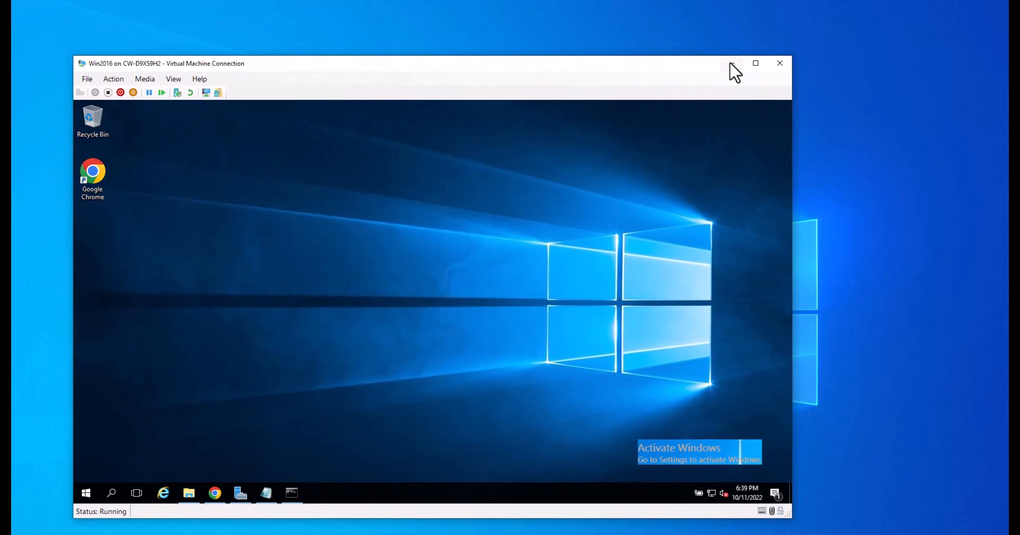
pyautogui.click(755, 63)
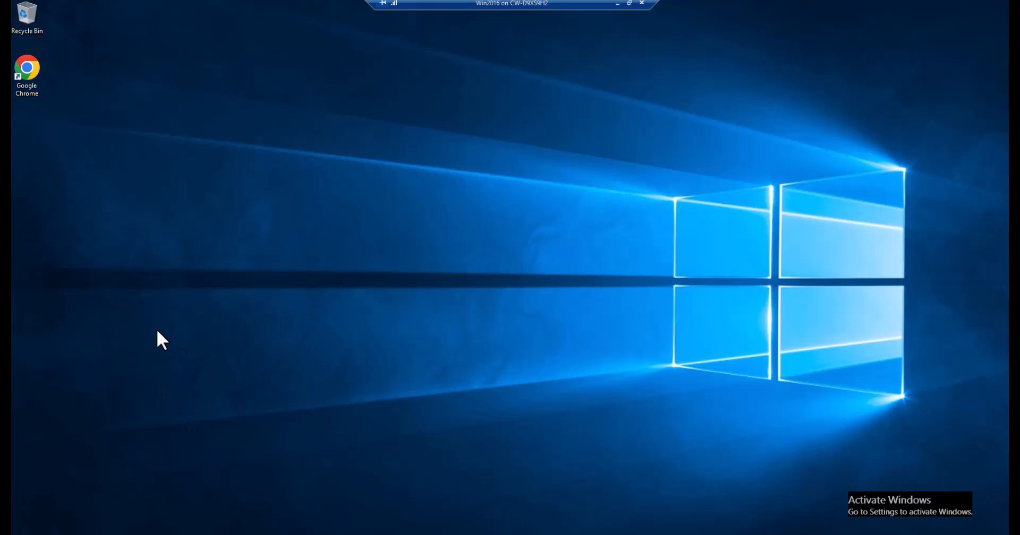
pyautogui.rightClick(115, 235)
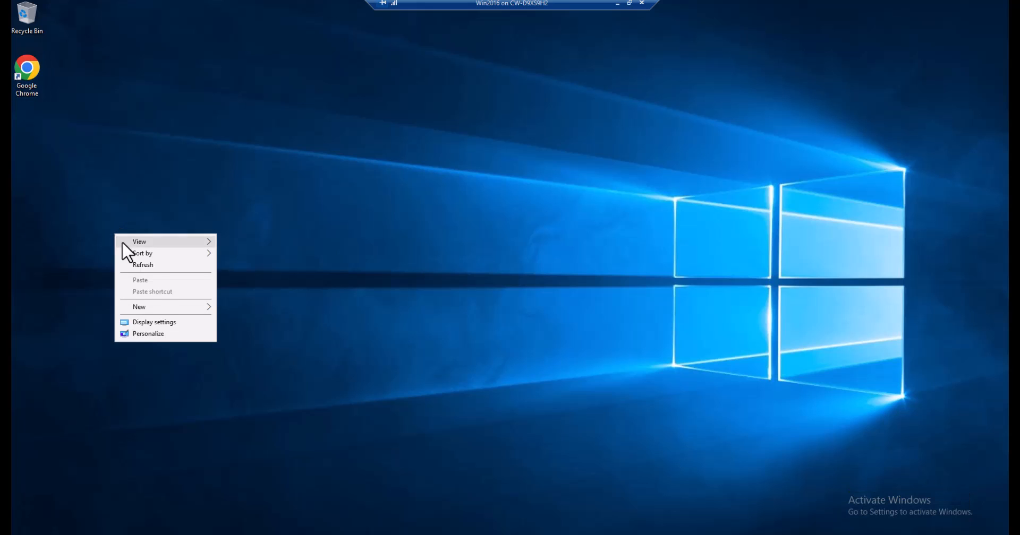
pyautogui.moveTo(163, 309)
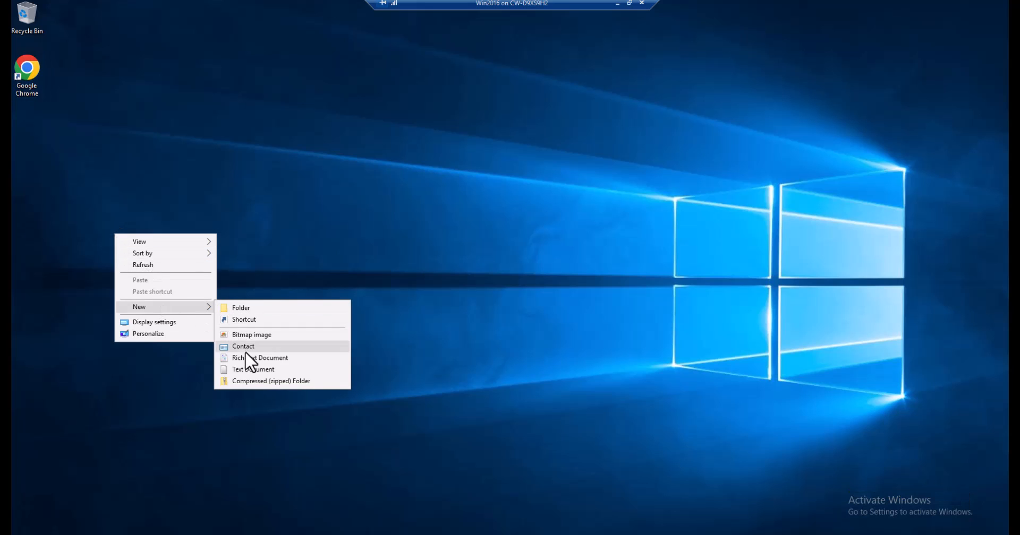
pyautogui.click(246, 370)
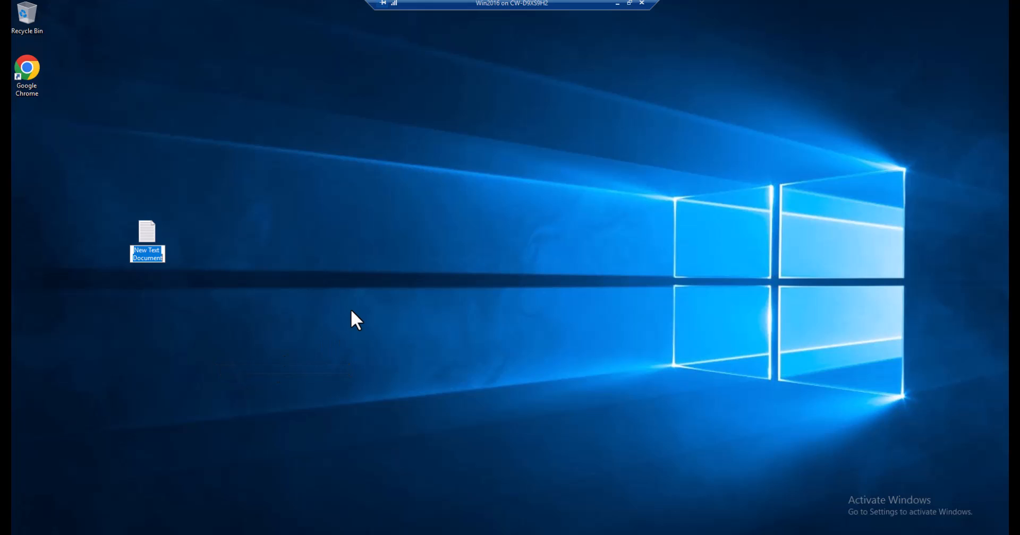
pyautogui.write('Testing')
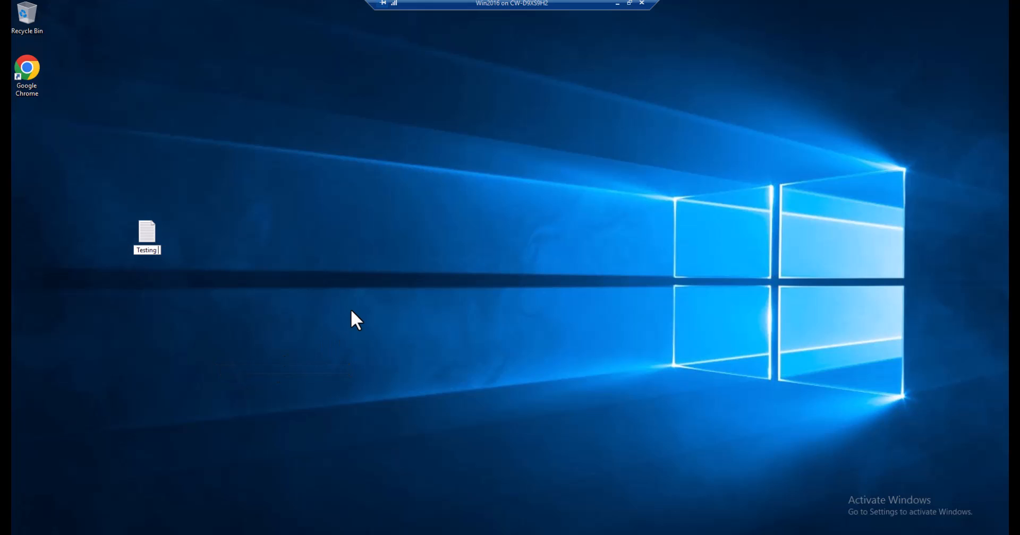
pyautogui.write(' doc for')
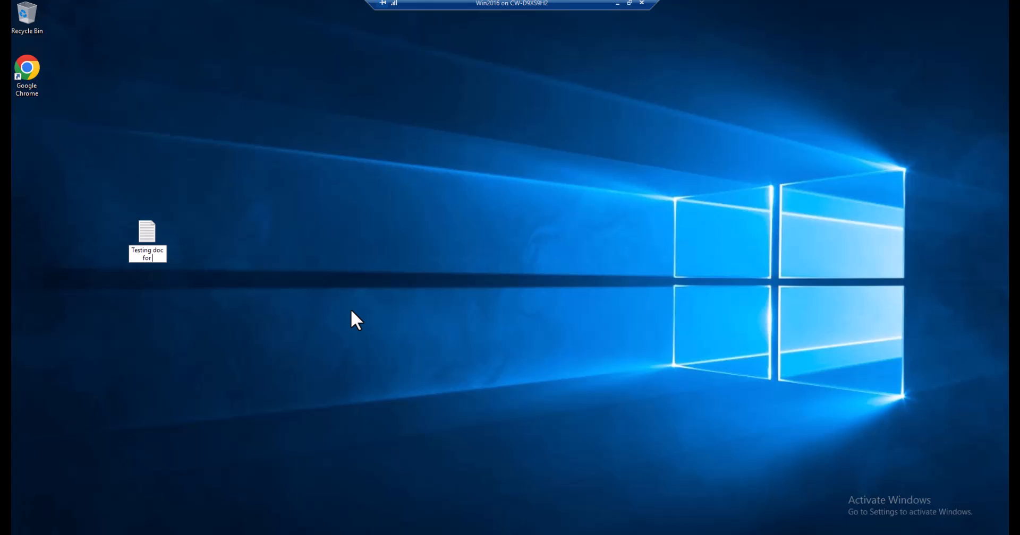
pyautogui.write(' Cutover')
pyautogui.press('Return')
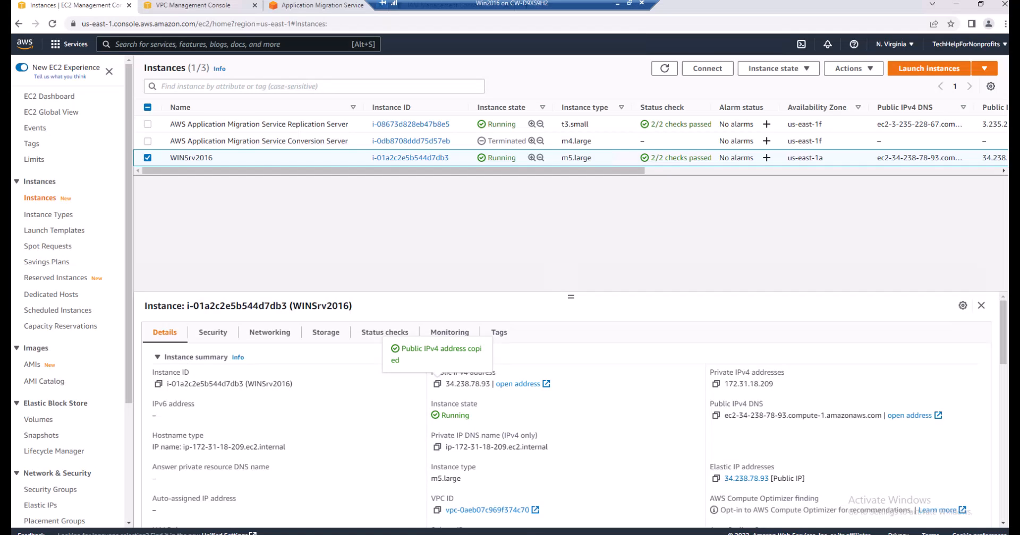
# Return to Application Migration Service and open the general launch settings of source server WINSrv2016 for editing
pyautogui.click(323, 6)
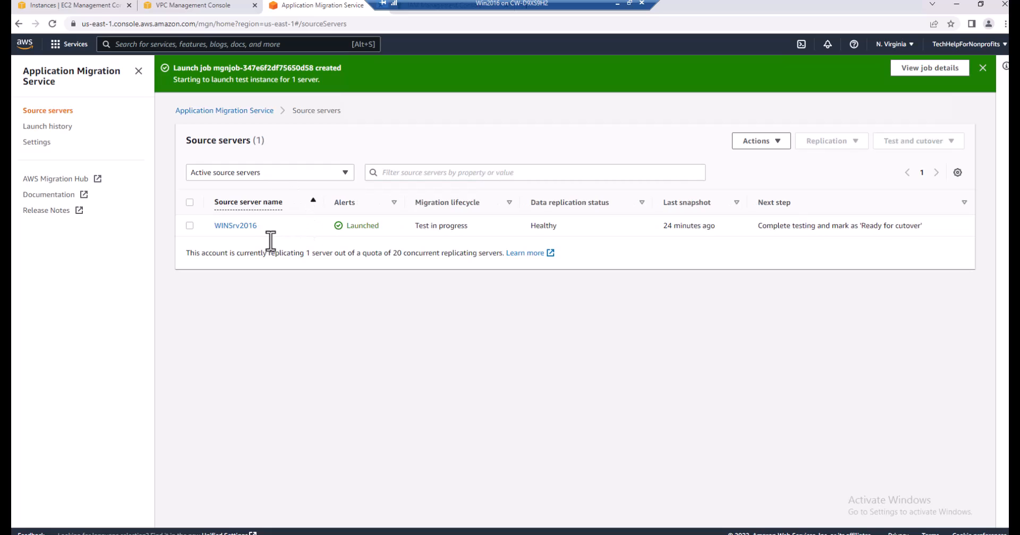
pyautogui.click(239, 226)
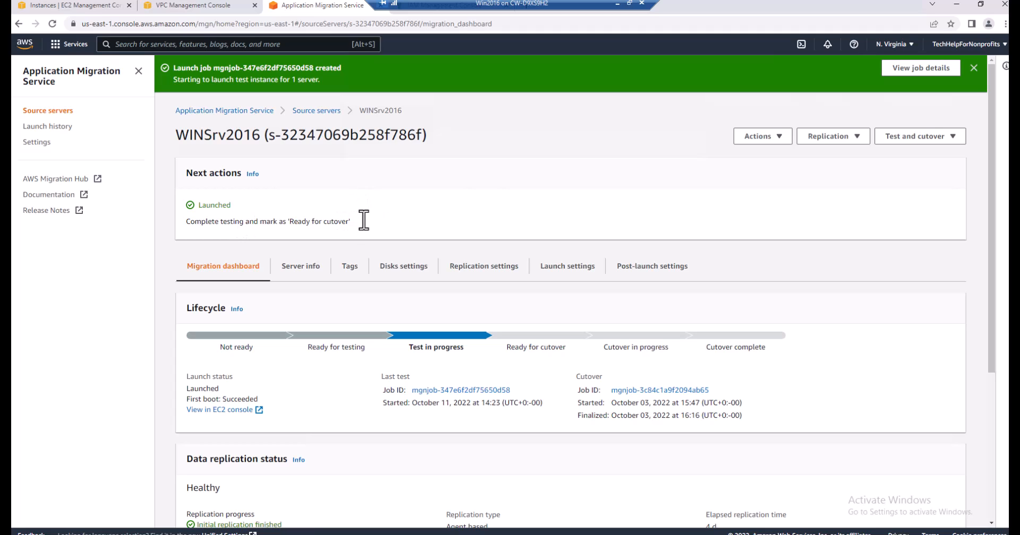
pyautogui.click(569, 267)
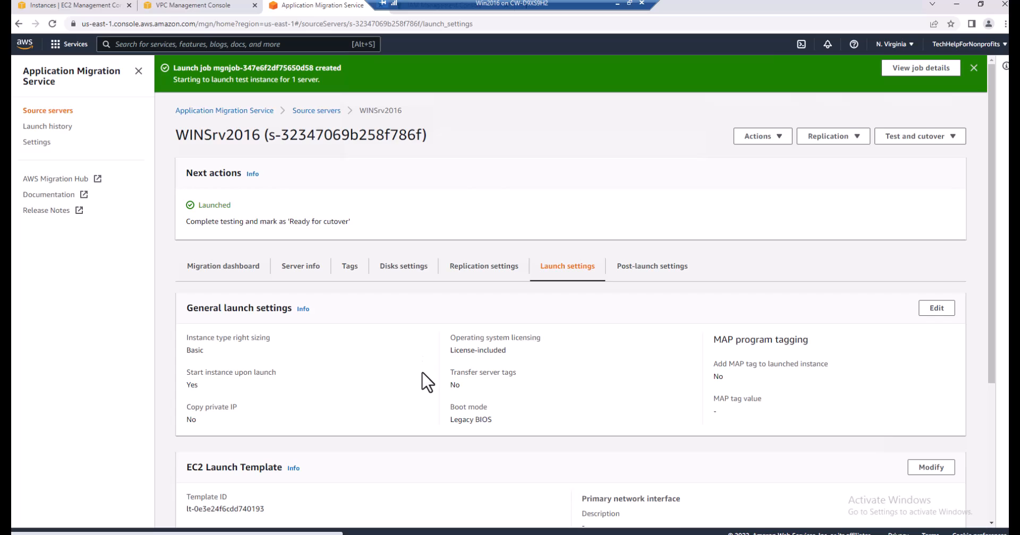
pyautogui.scroll(-1, 428, 383)
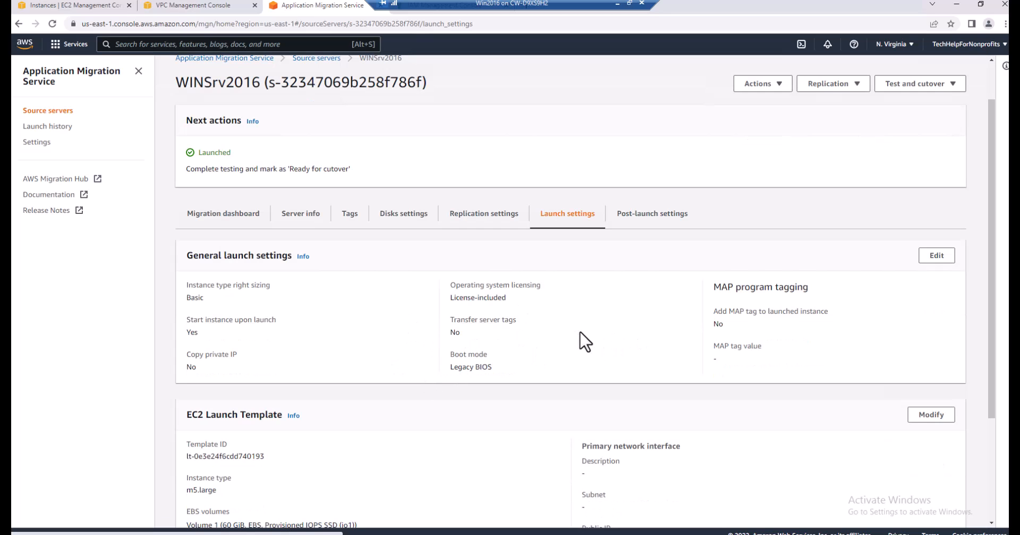
pyautogui.click(935, 256)
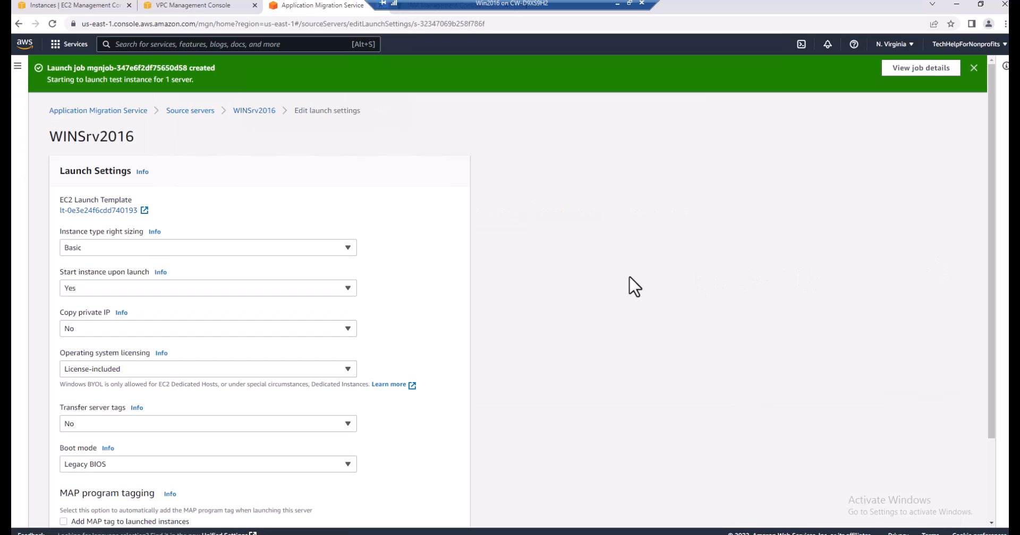
# Review the available options for instance type right sizing and operating system licensing in the launch settings
pyautogui.click(348, 250)
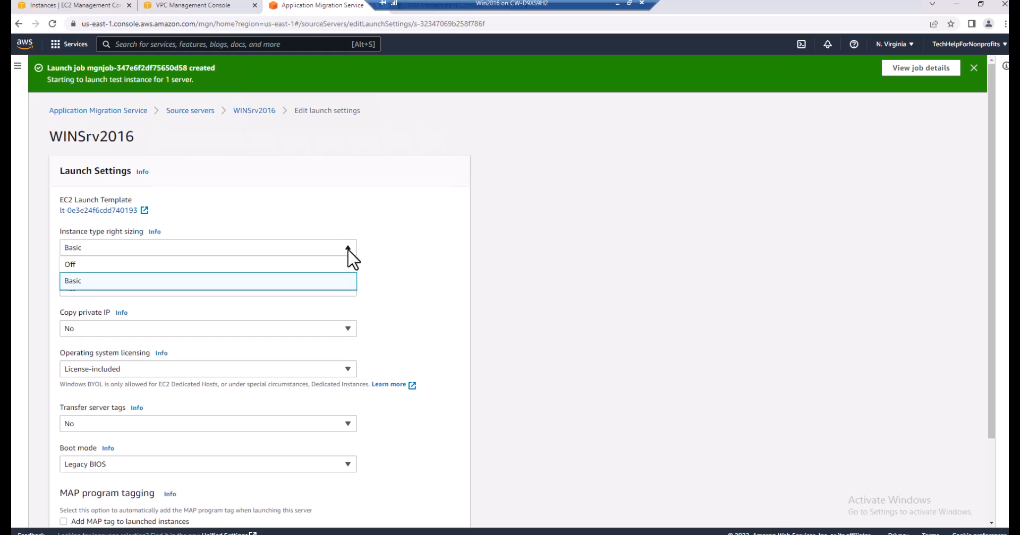
pyautogui.click(411, 245)
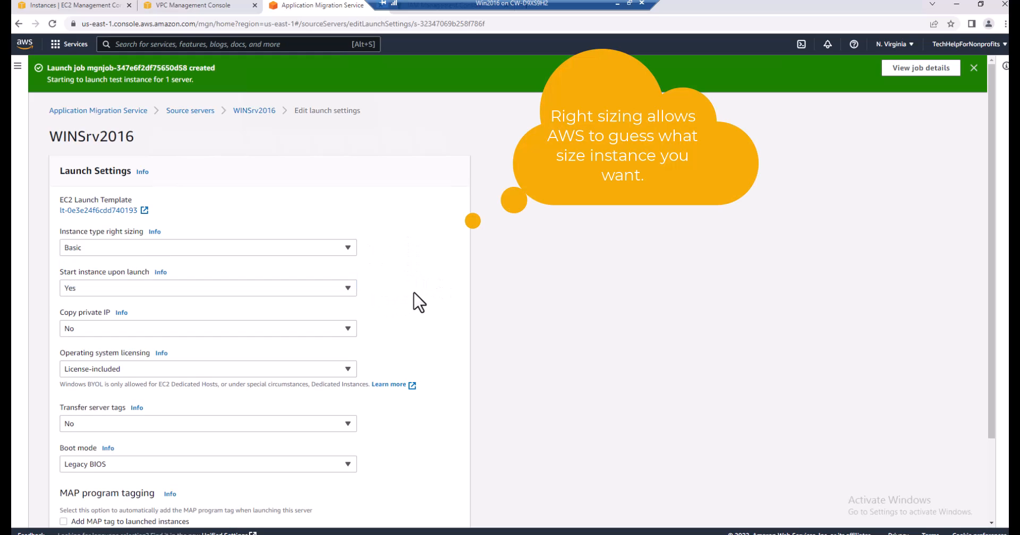
pyautogui.scroll(-1, 410, 347)
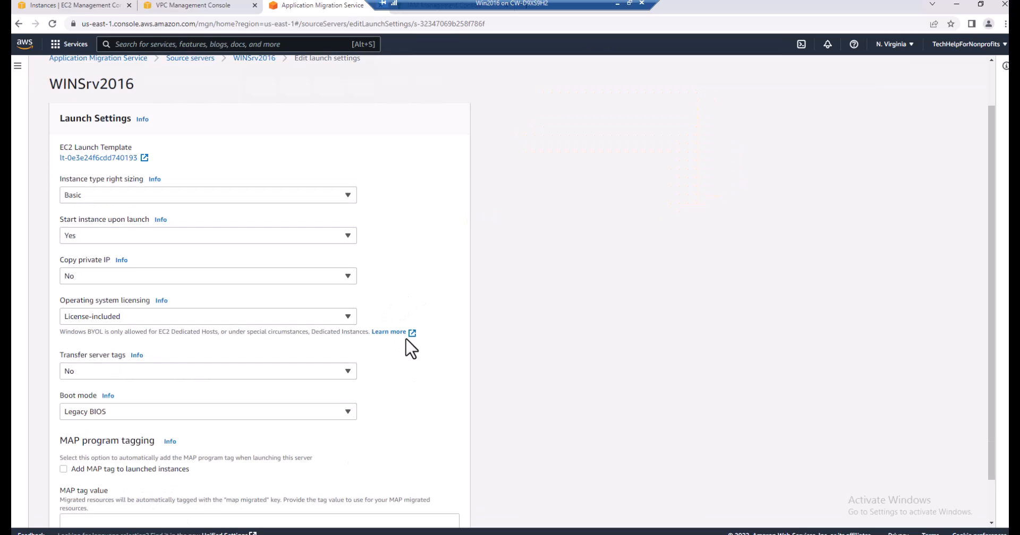
pyautogui.scroll(-1, 411, 348)
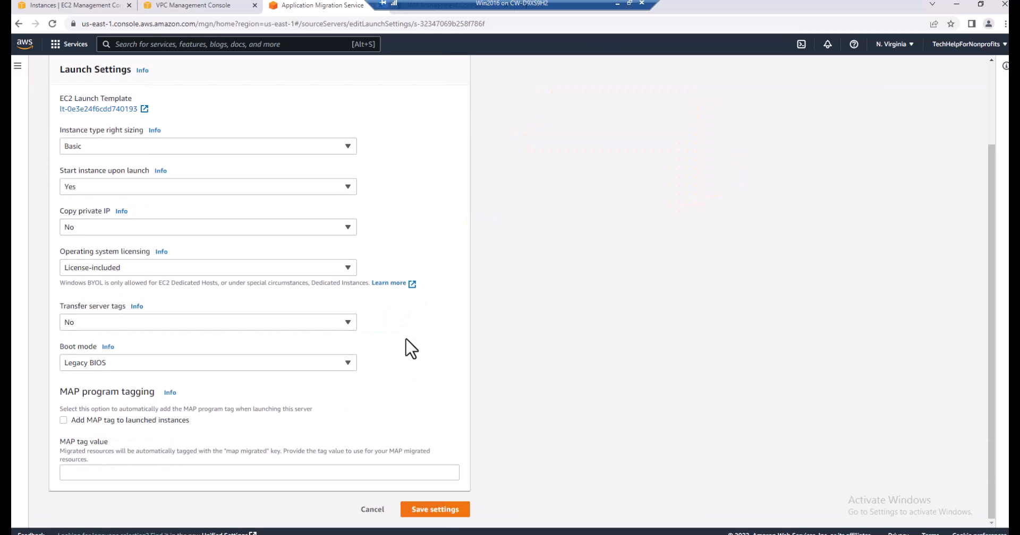
pyautogui.click(348, 268)
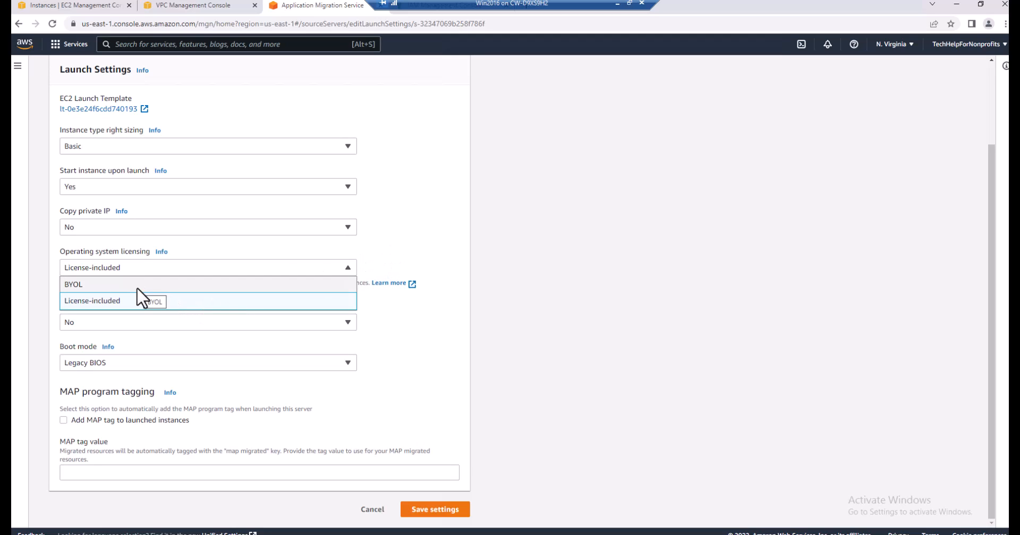
pyautogui.click(415, 257)
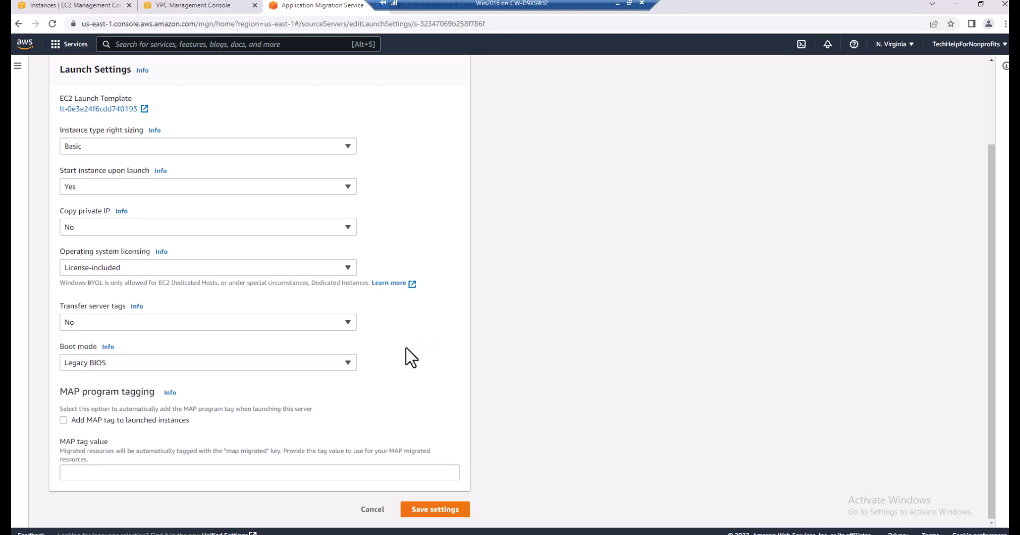
# Choose Legacy BIOS as the boot mode and save the launch settings of WINSrv2016
pyautogui.click(346, 365)
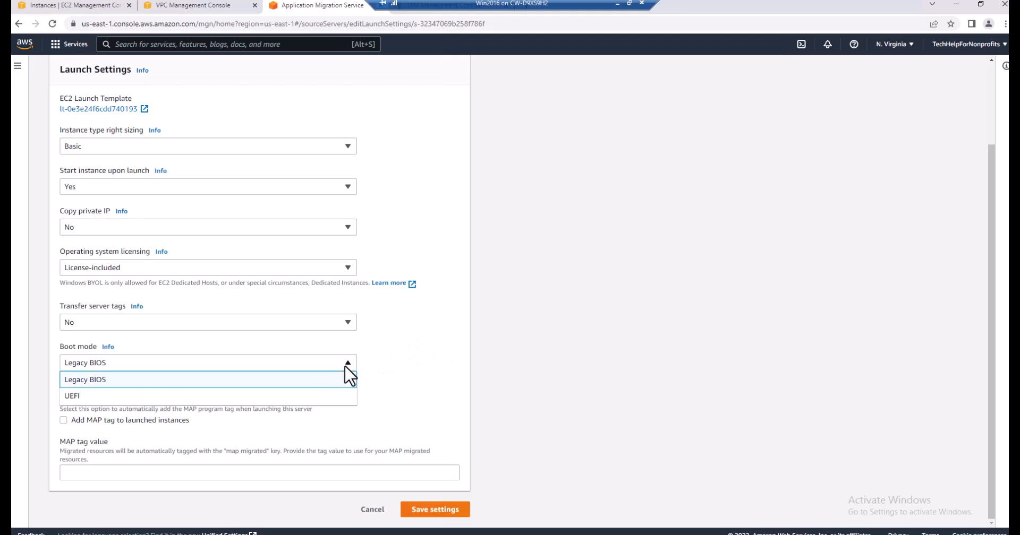
pyautogui.click(353, 381)
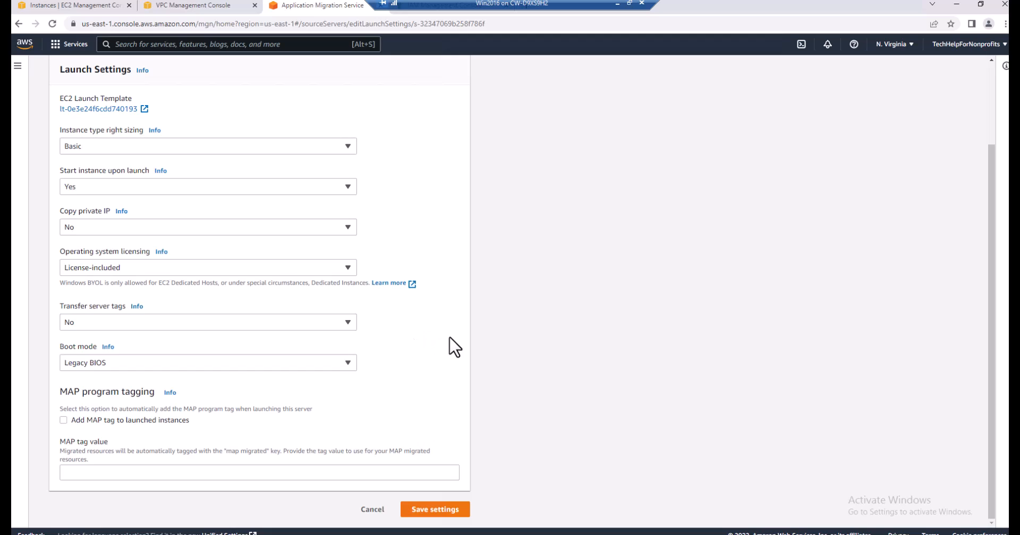
pyautogui.click(432, 509)
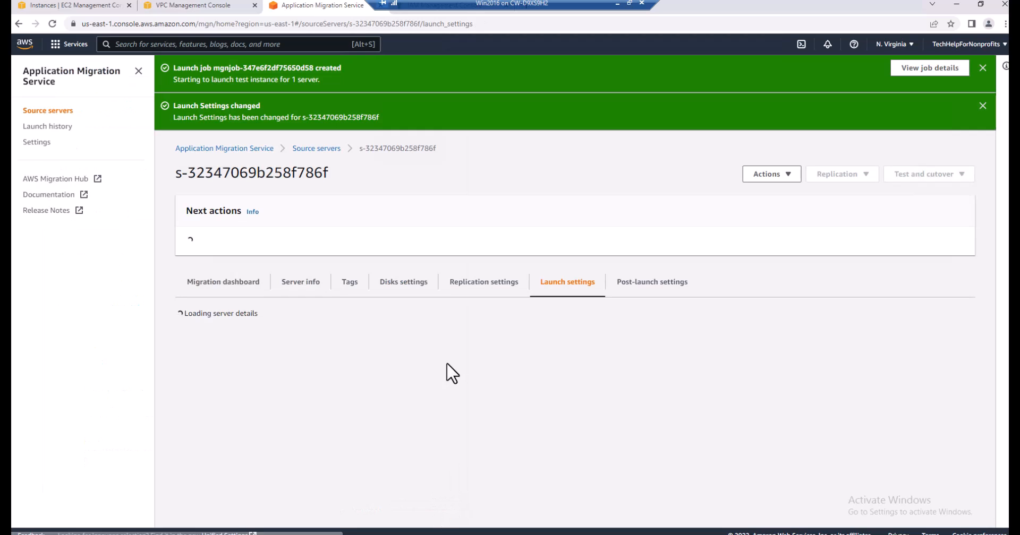
# Start a new version of WINSrv2016's EC2 launch template and describe it as "Migration Template"
pyautogui.scroll(-3, 744, 377)
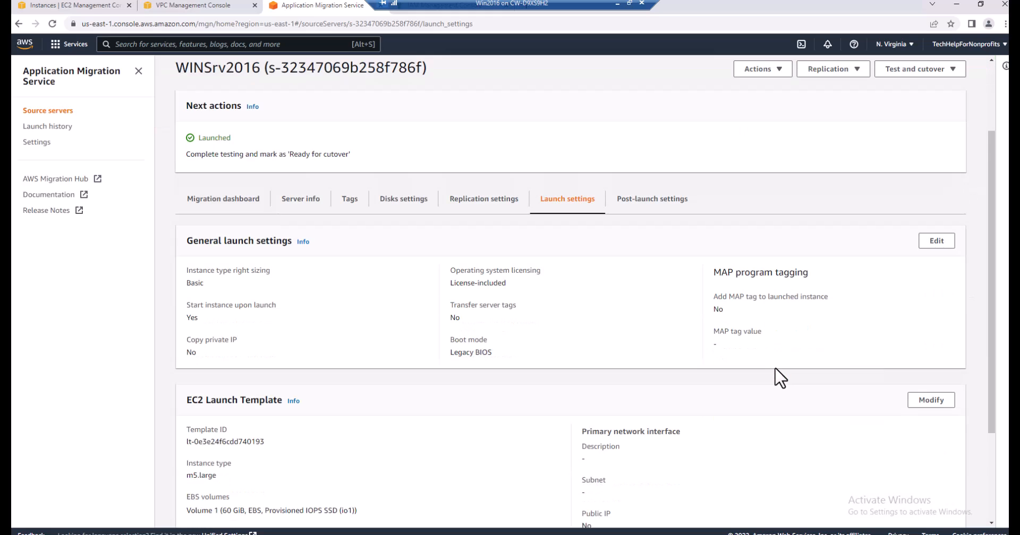
pyautogui.click(931, 351)
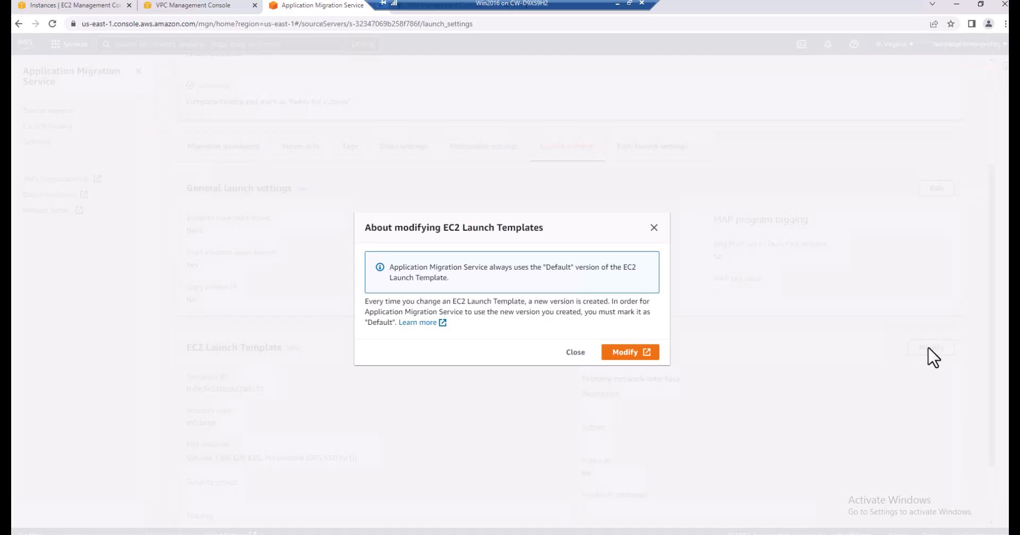
pyautogui.click(625, 352)
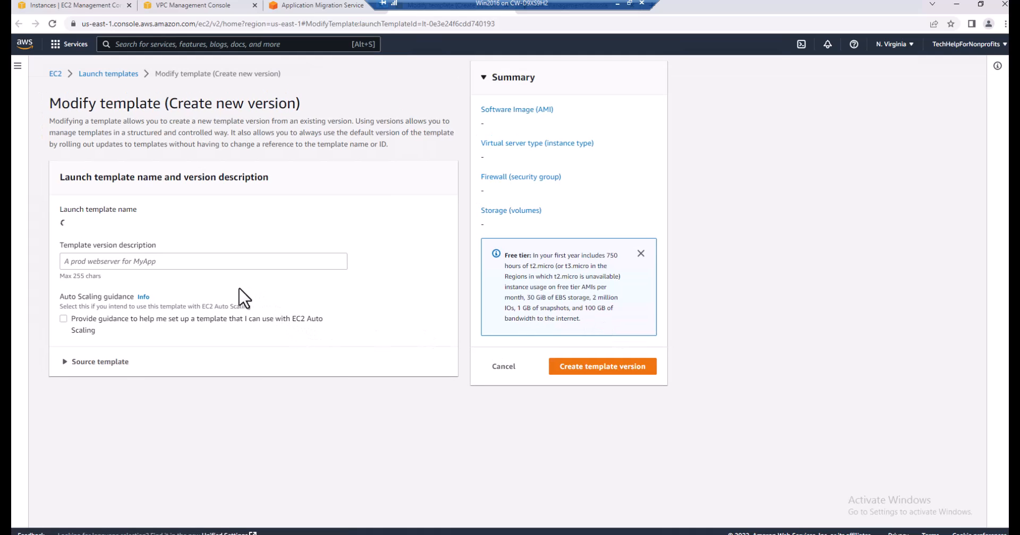
pyautogui.click(180, 273)
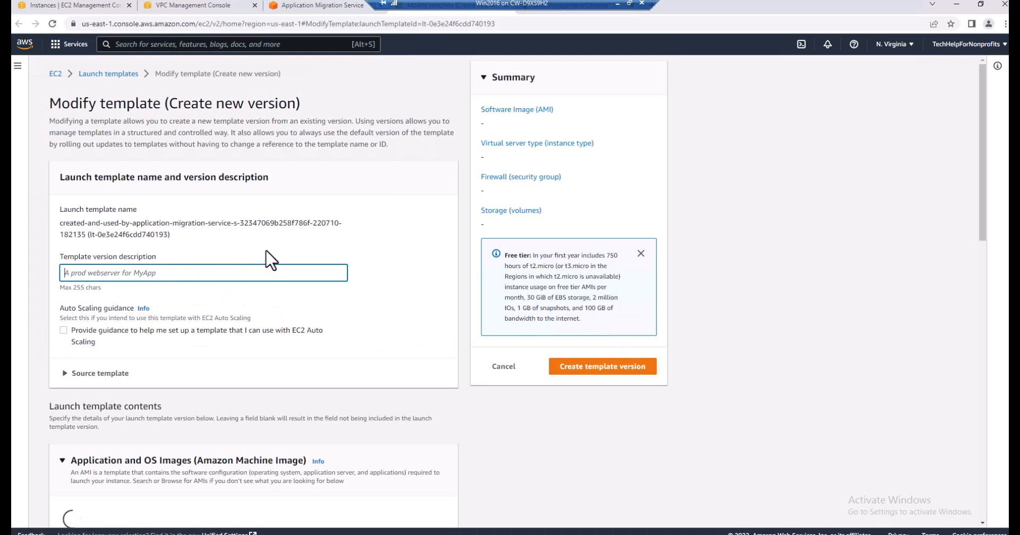
pyautogui.write('M')
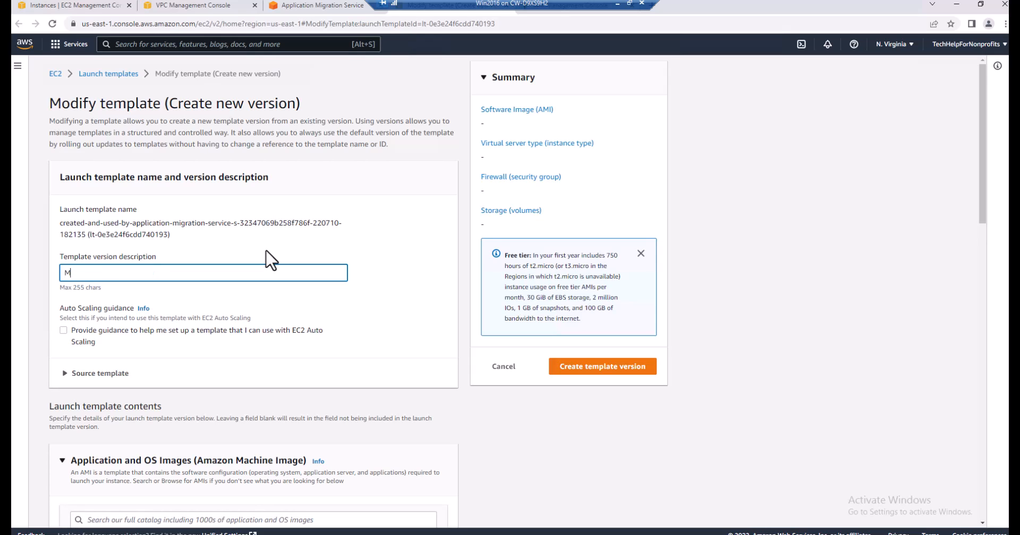
pyautogui.write('igration Template')
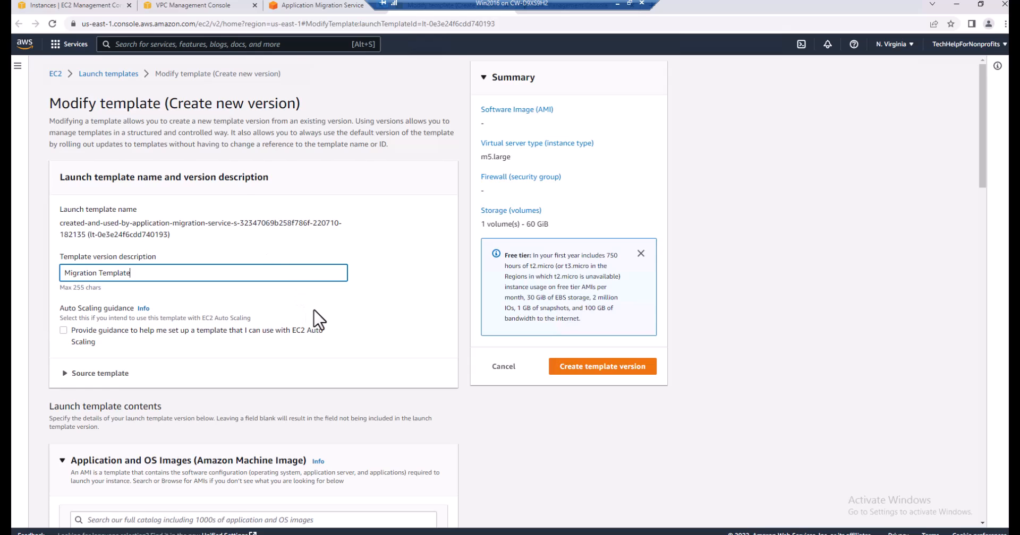
# Review the instance types offered for the launch template without changing the selection
pyautogui.scroll(-2, 319, 319)
pyautogui.scroll(-4, 319, 319)
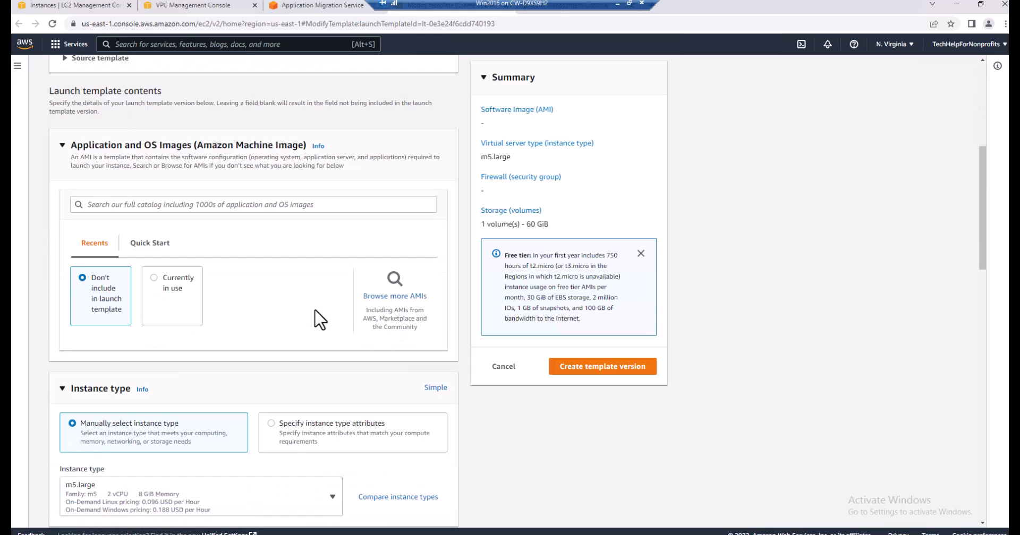
pyautogui.scroll(-2, 319, 318)
pyautogui.scroll(-2, 319, 319)
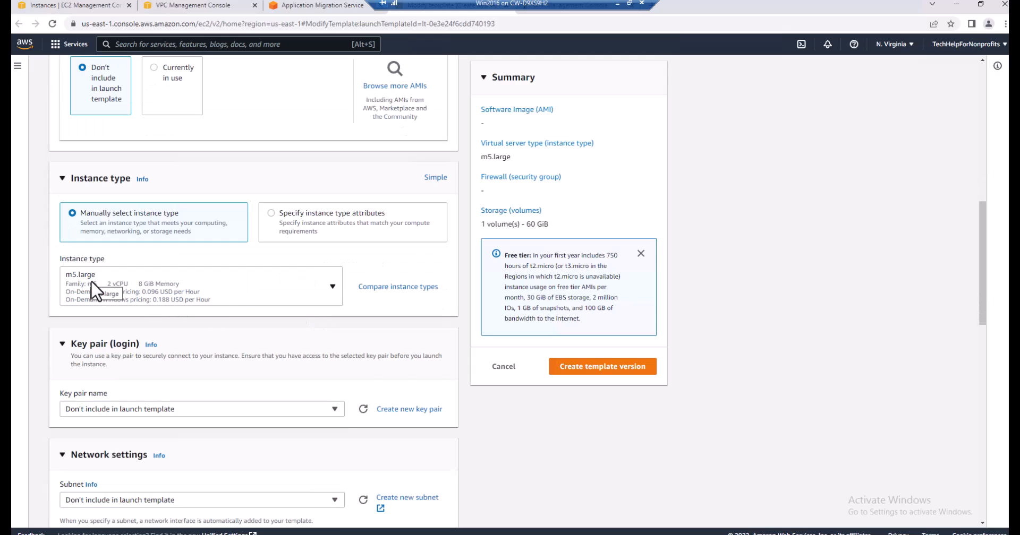
pyautogui.click(334, 288)
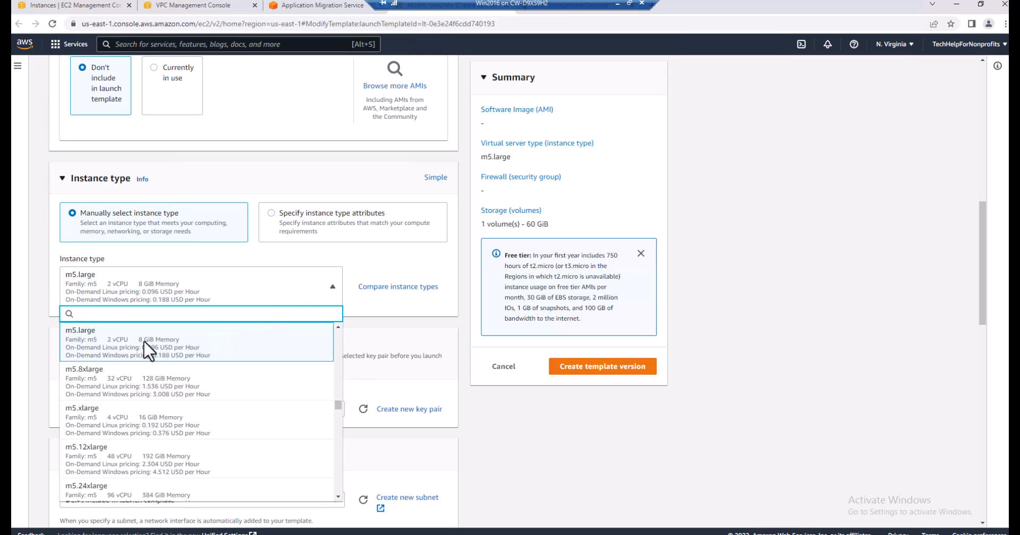
pyautogui.click(390, 279)
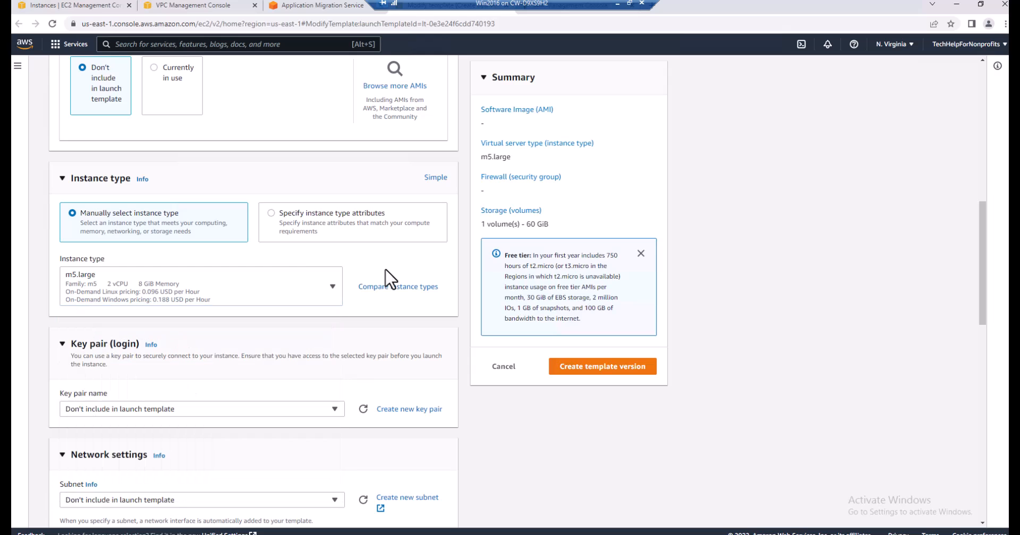
# Assign the us-east-1b subnet (subnet-05638328cb9945c4a) and the existing default security group in the launch template's network settings
pyautogui.scroll(-1, 388, 342)
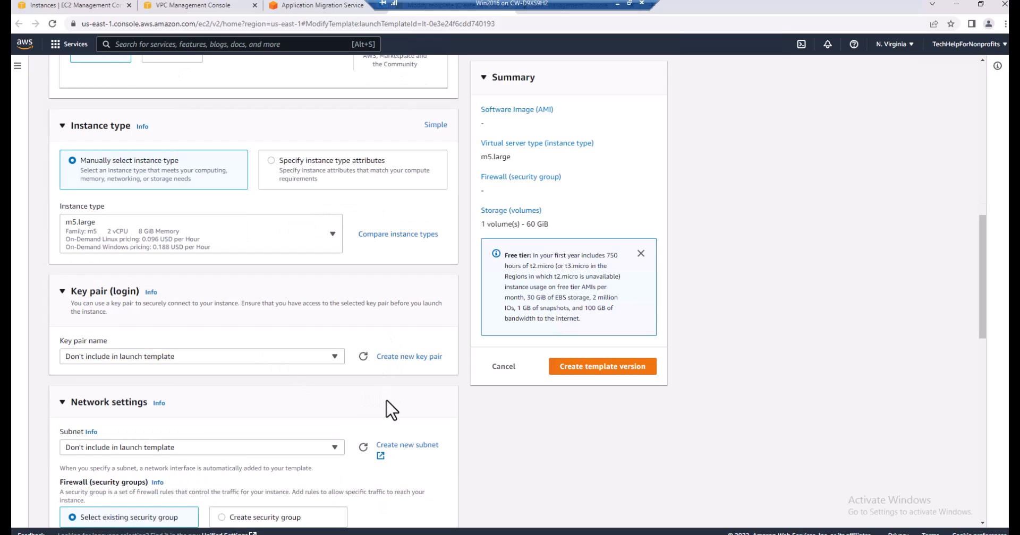
pyautogui.scroll(-2, 393, 410)
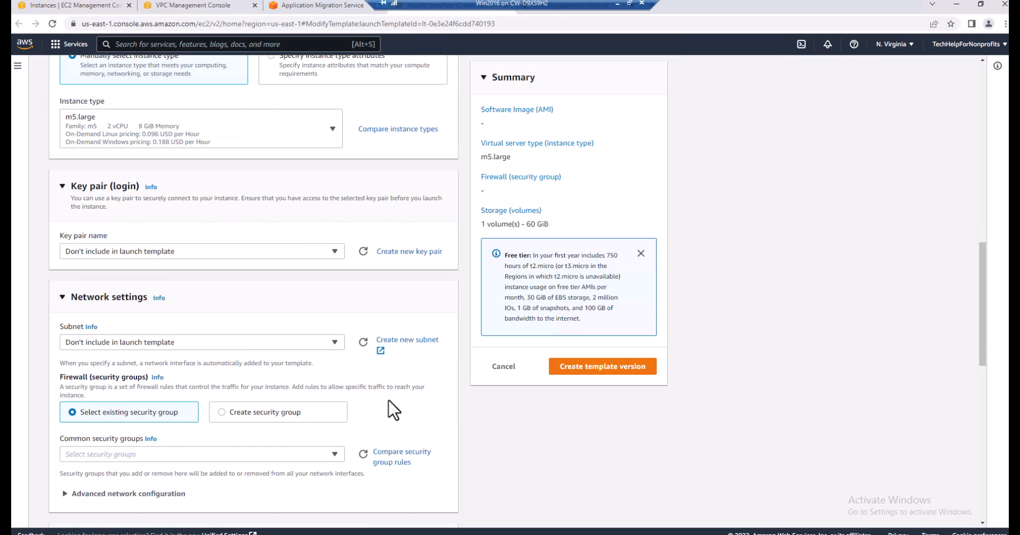
pyautogui.click(334, 343)
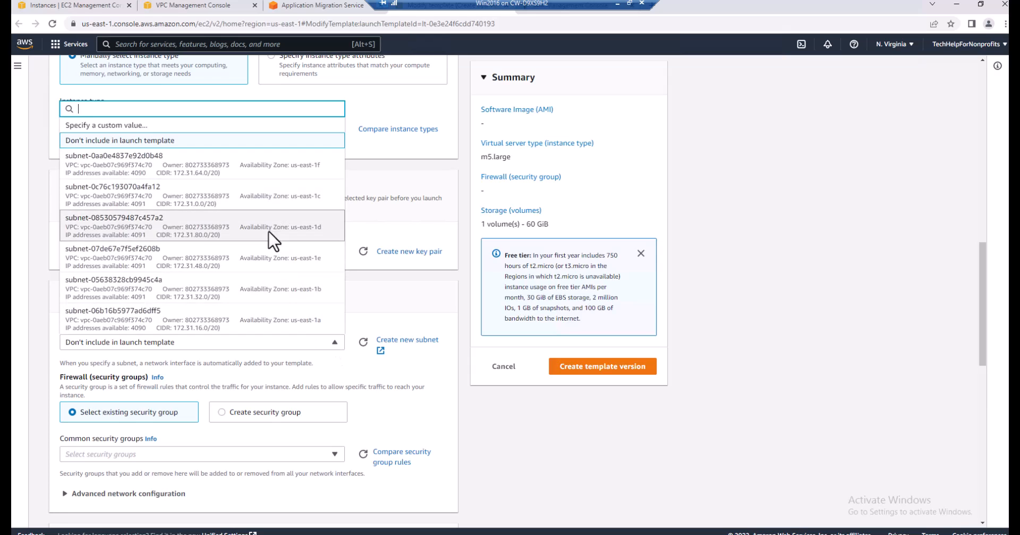
pyautogui.click(272, 301)
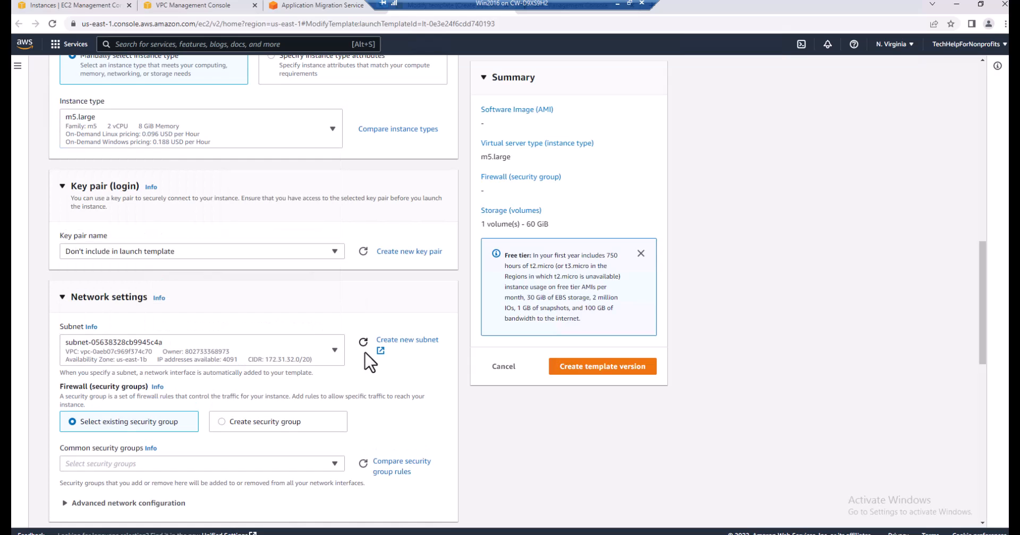
pyautogui.scroll(-2, 395, 379)
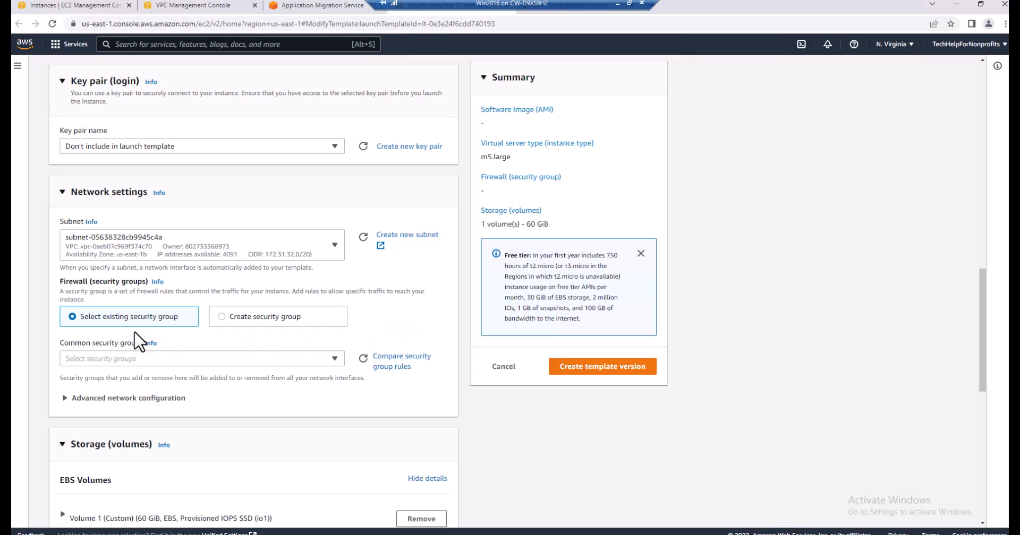
pyautogui.click(335, 359)
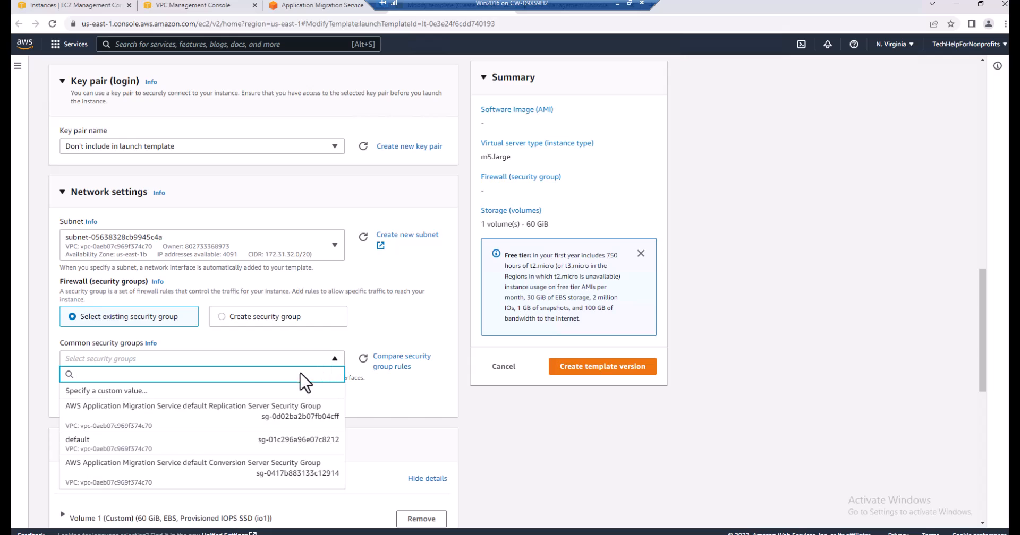
pyautogui.click(166, 449)
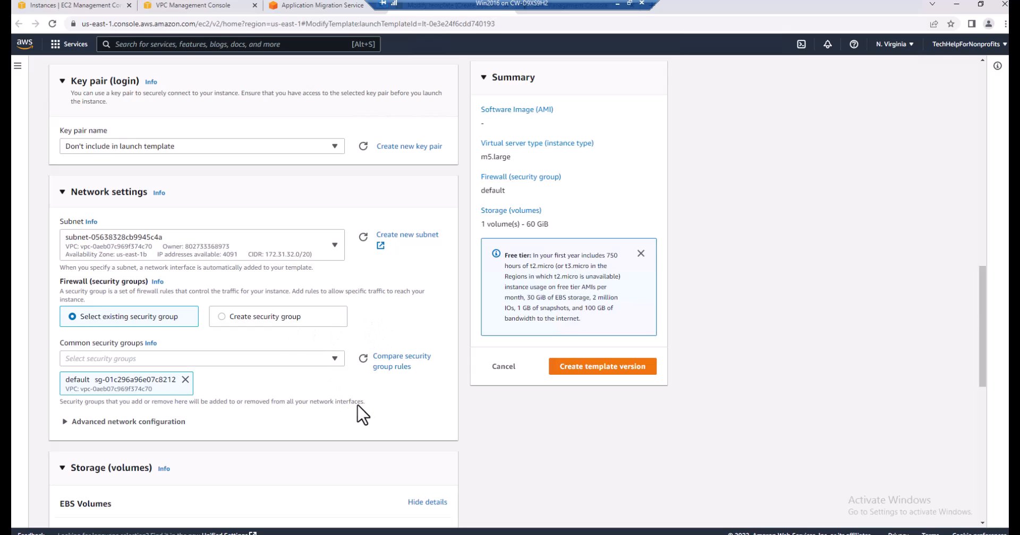
# Enable auto-assignment of a public IP for network interface 1 in the advanced network configuration
pyautogui.scroll(-3, 400, 412)
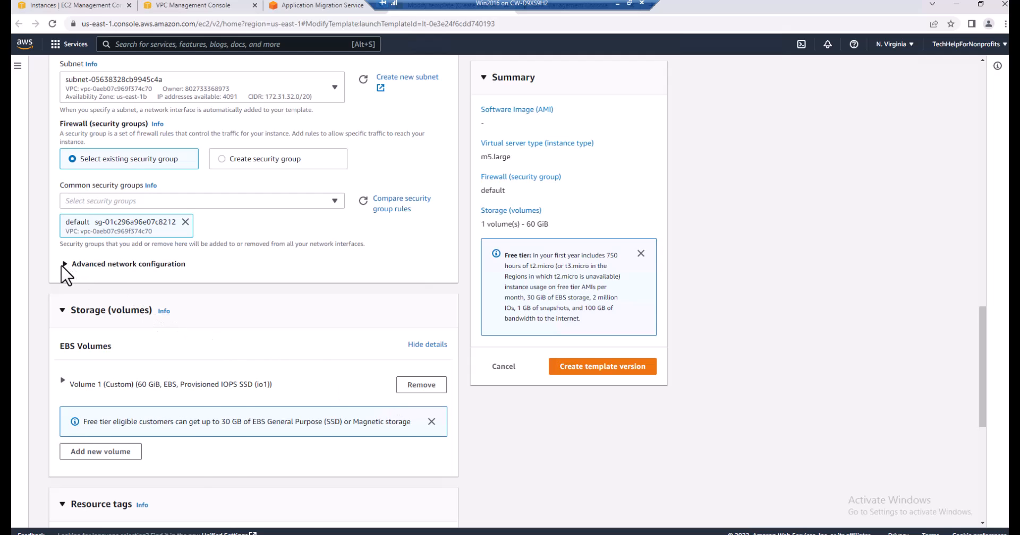
pyautogui.click(65, 266)
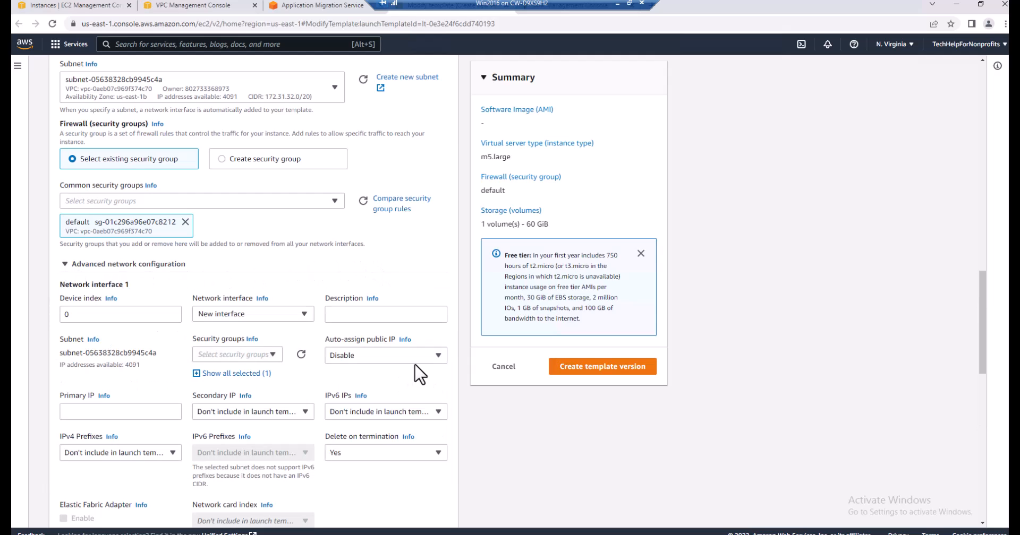
pyautogui.click(437, 357)
pyautogui.click(387, 392)
# Dismiss the free tier notice in the storage section and set Volume 1's type to General purpose SSD (gp3)
pyautogui.scroll(-7, 389, 497)
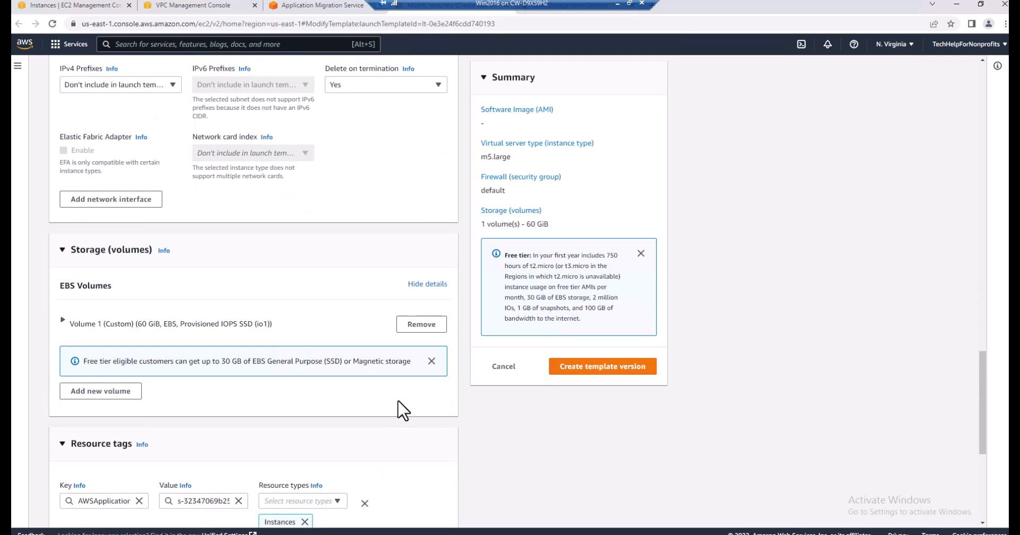
pyautogui.click(432, 361)
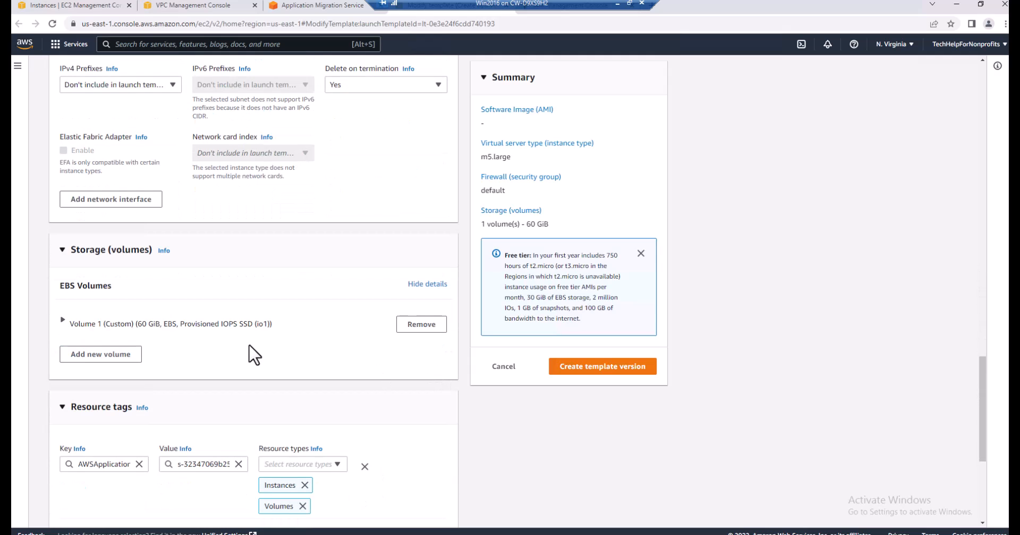
pyautogui.click(62, 321)
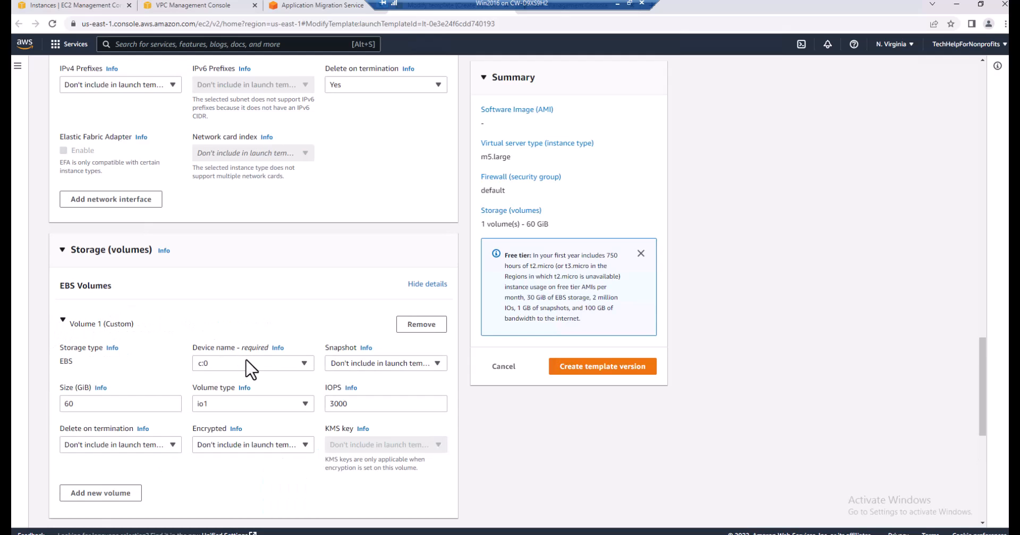
pyautogui.click(306, 404)
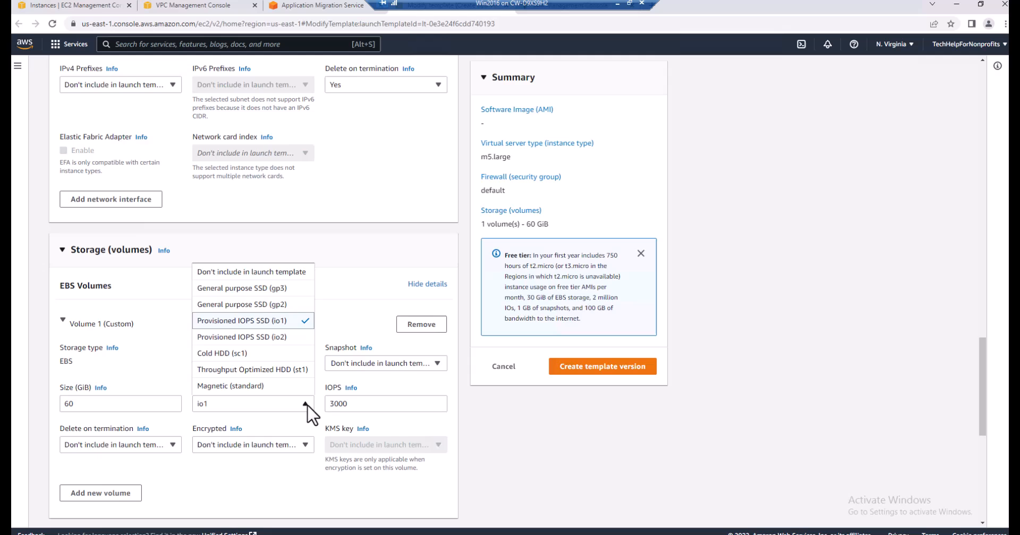
pyautogui.click(293, 290)
# Set the shutdown behavior to Stop and enable termination protection in the launch template's advanced details
pyautogui.scroll(-1, 480, 451)
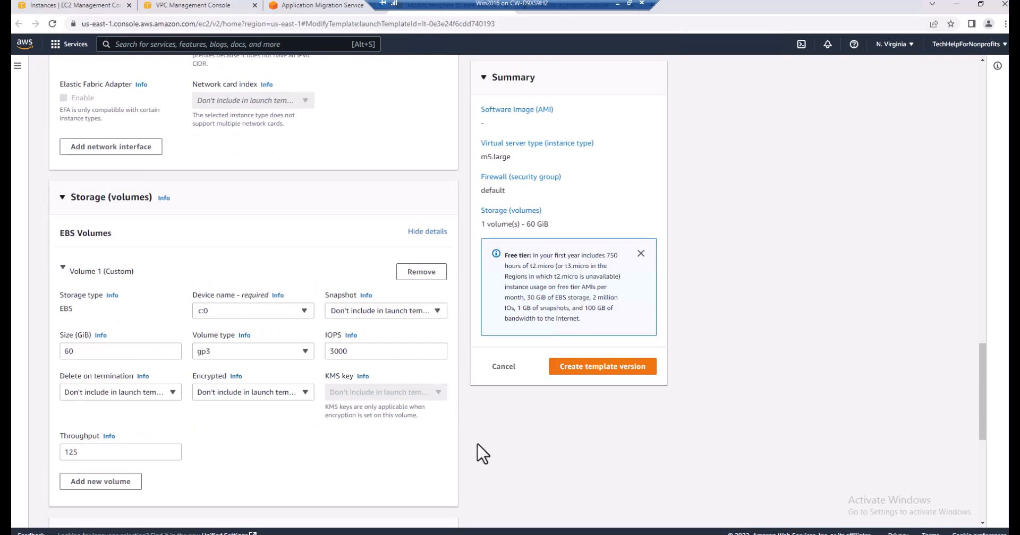
pyautogui.scroll(-4, 480, 455)
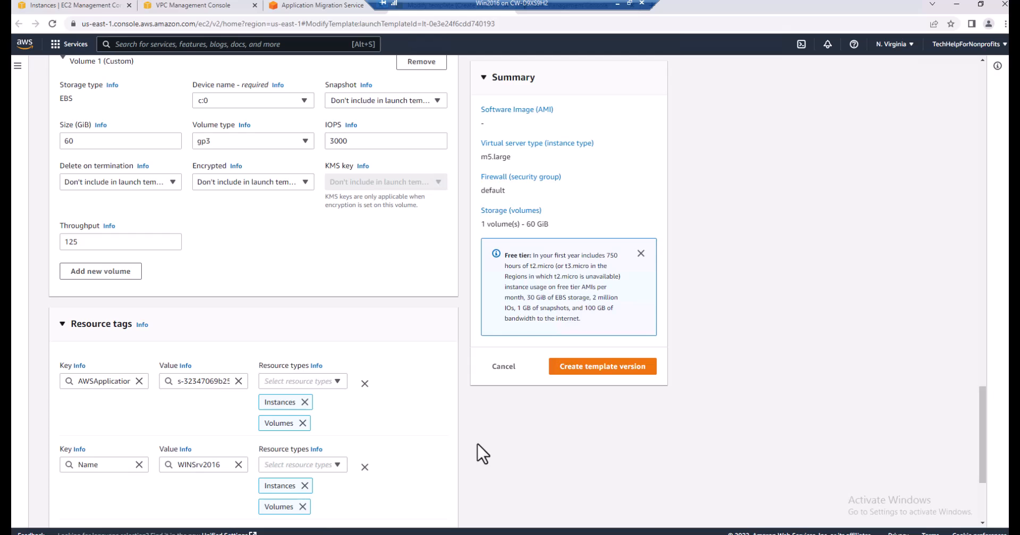
pyautogui.scroll(-3, 413, 463)
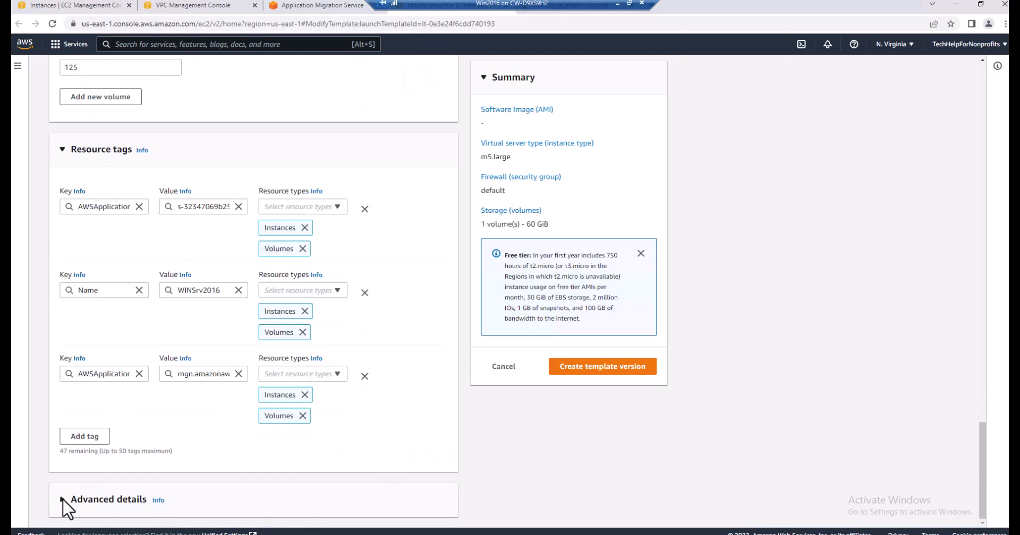
pyautogui.scroll(-4, 389, 433)
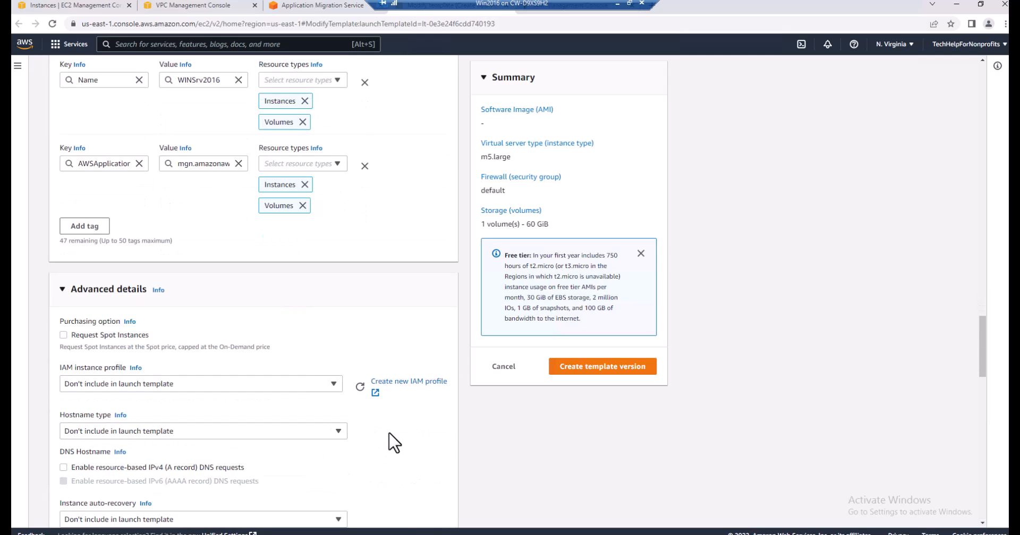
pyautogui.scroll(-2, 394, 442)
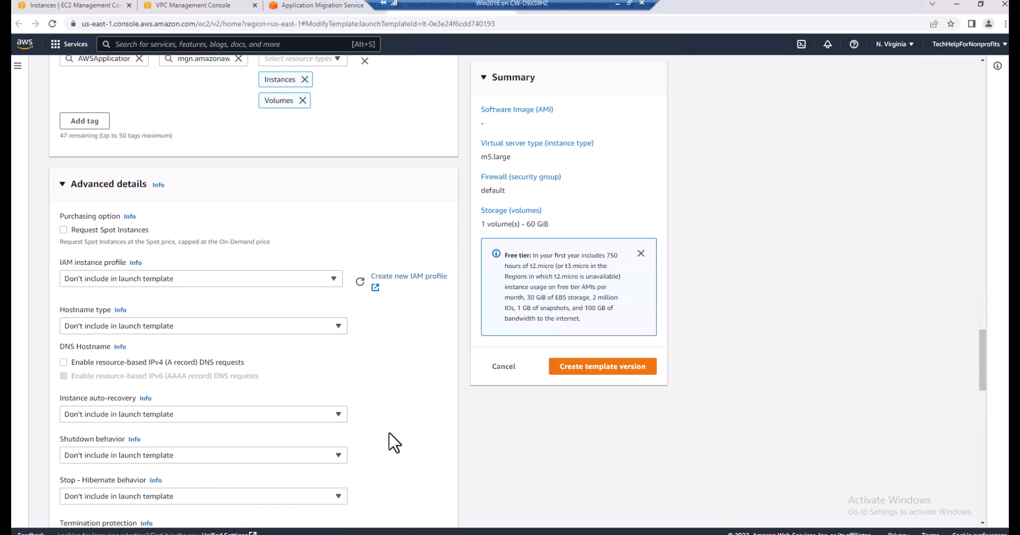
pyautogui.scroll(-3, 383, 419)
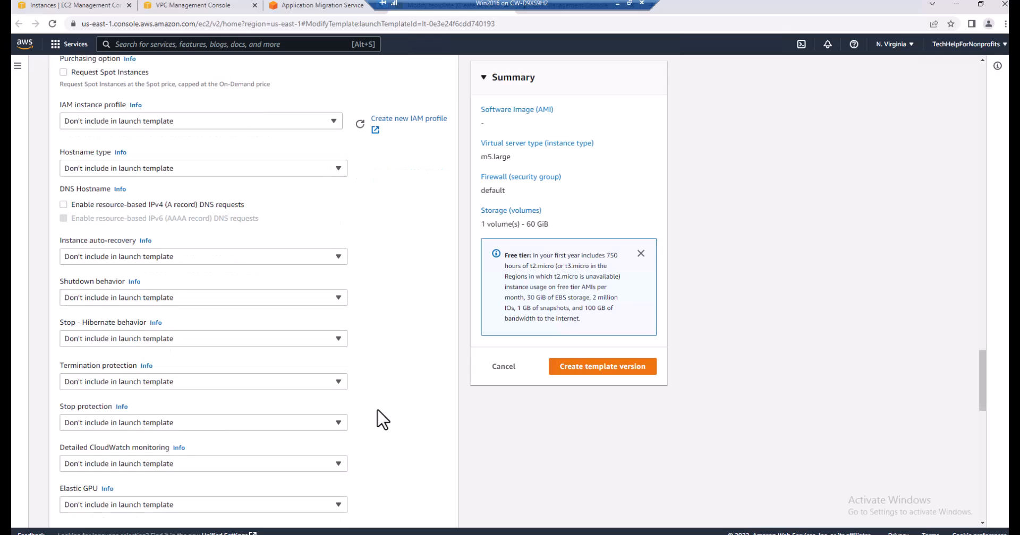
pyautogui.click(342, 301)
pyautogui.click(234, 329)
pyautogui.click(339, 384)
pyautogui.click(347, 410)
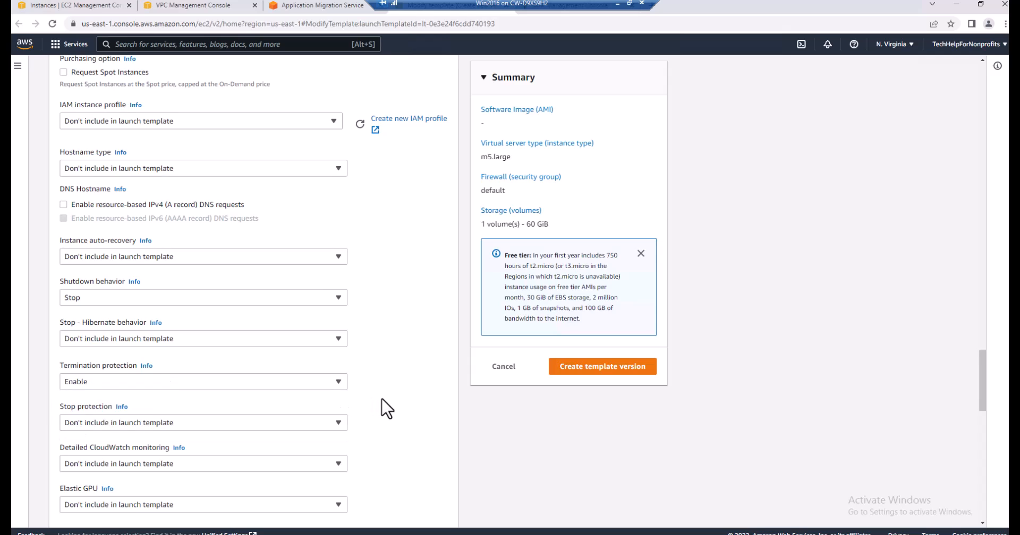
# Create the new template version, leaving the remaining advanced details unchanged
pyautogui.scroll(-1, 382, 399)
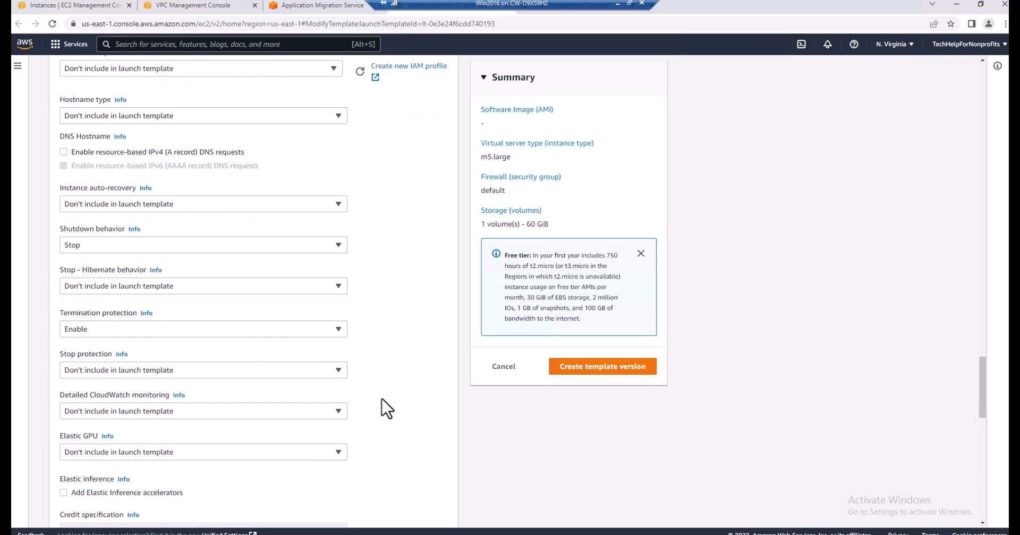
pyautogui.scroll(-5, 386, 409)
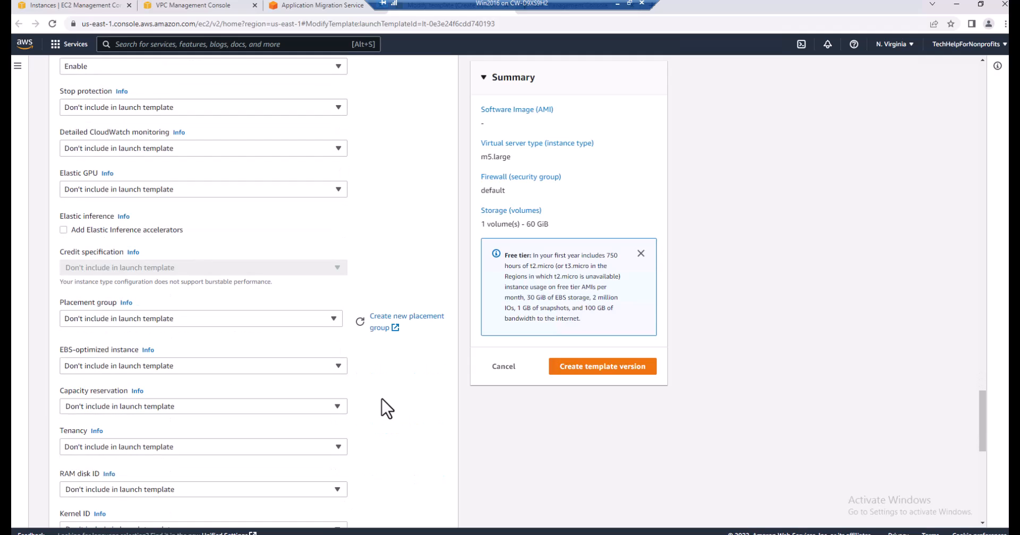
pyautogui.scroll(-7, 386, 409)
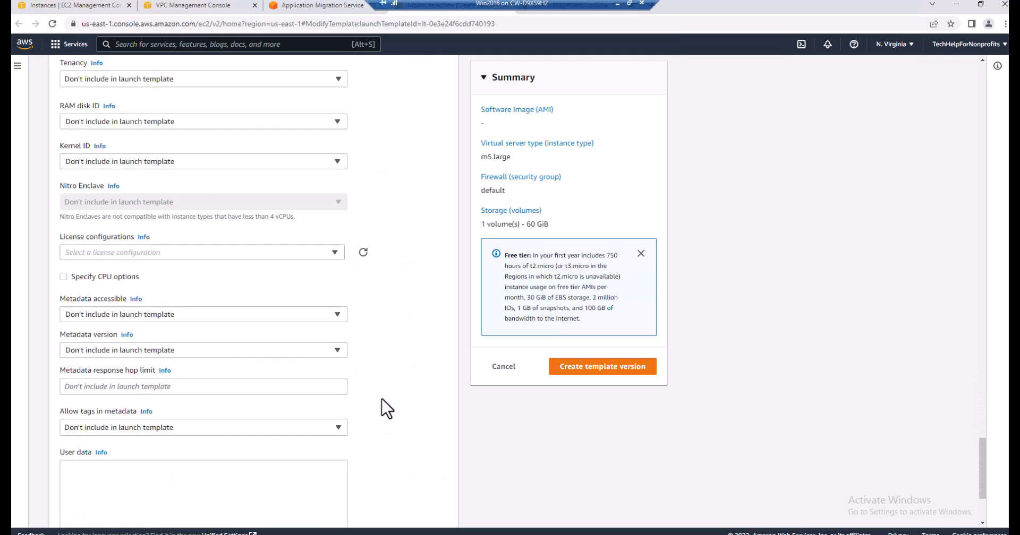
pyautogui.scroll(-3, 386, 409)
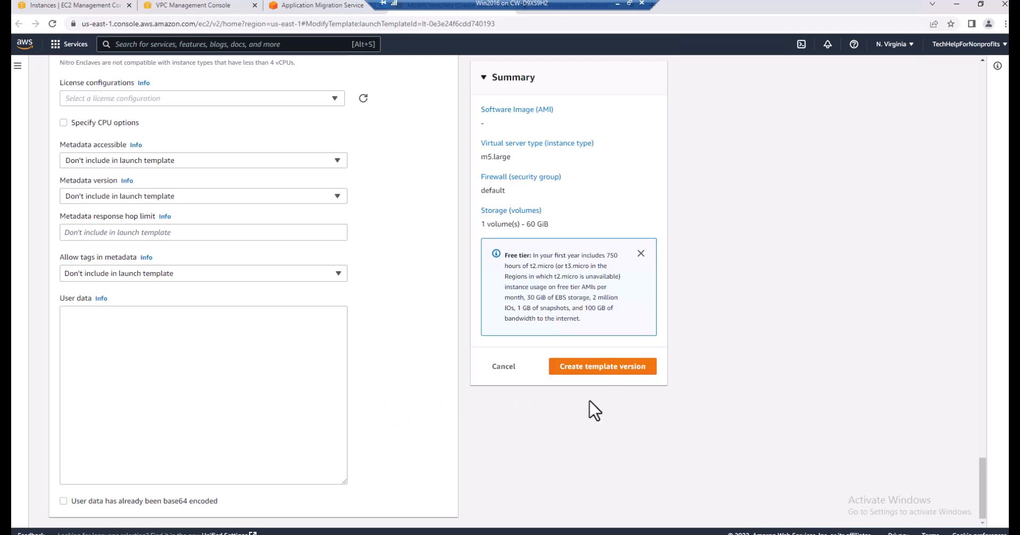
pyautogui.click(601, 370)
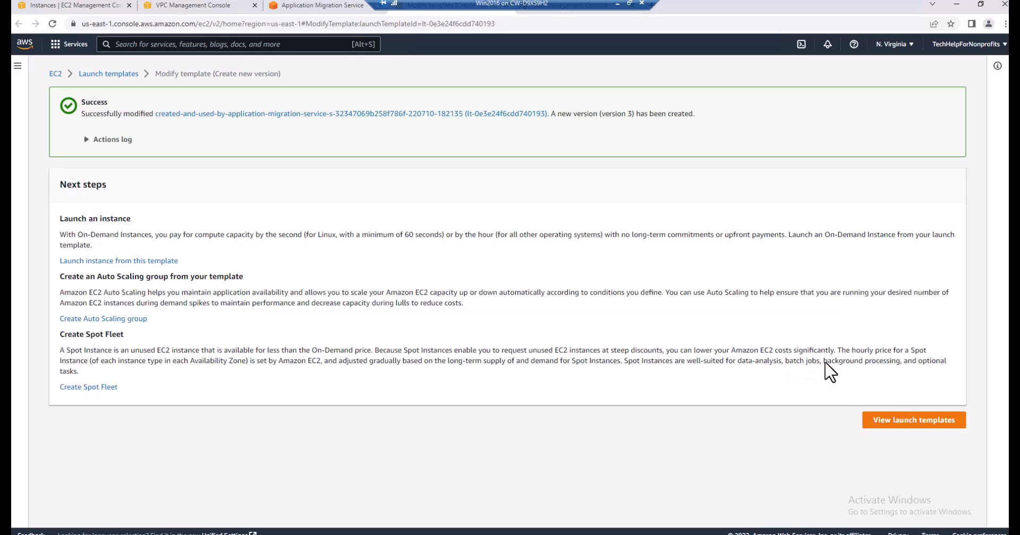
# Make version 3, "Migration Template", the default version of the Application Migration Service launch template
pyautogui.click(902, 420)
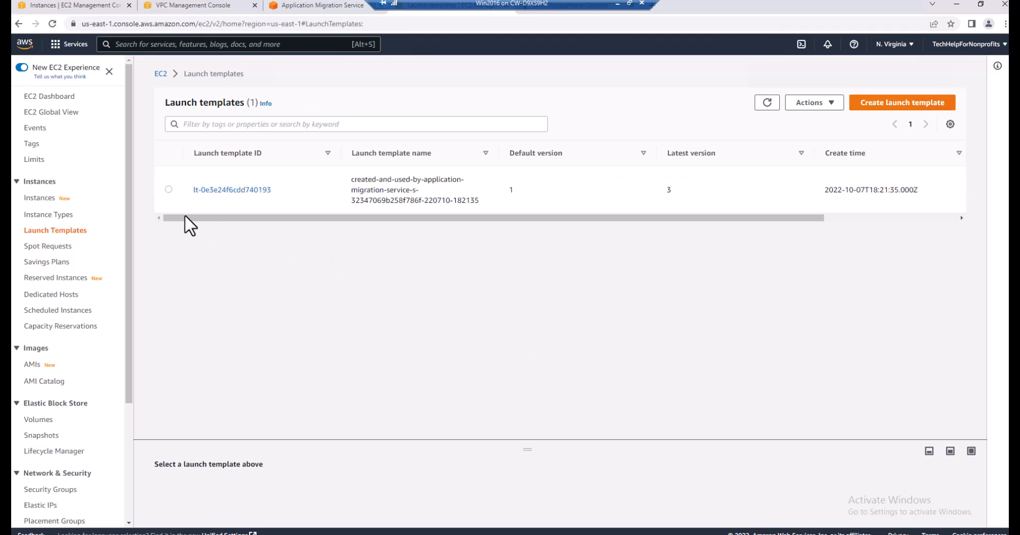
pyautogui.click(168, 190)
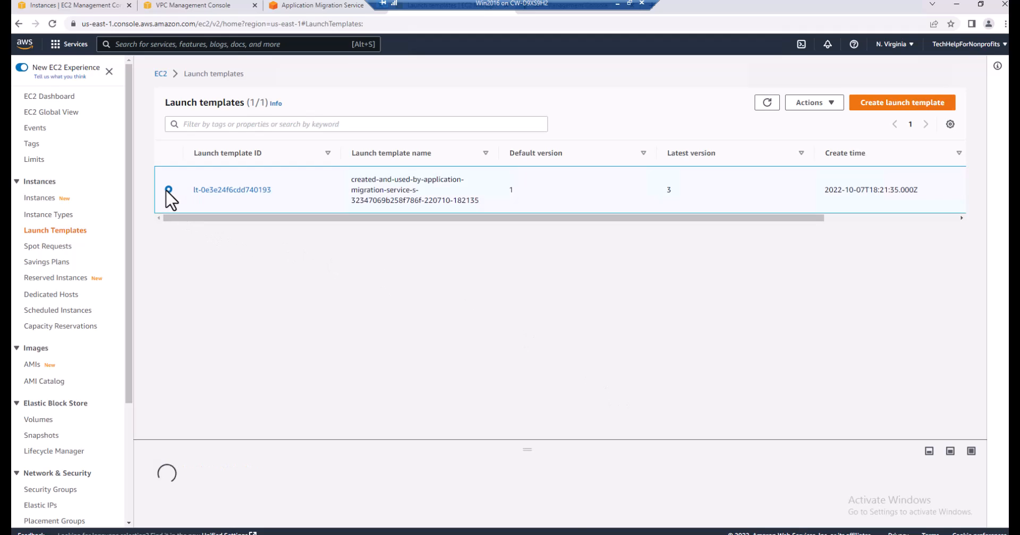
pyautogui.click(831, 103)
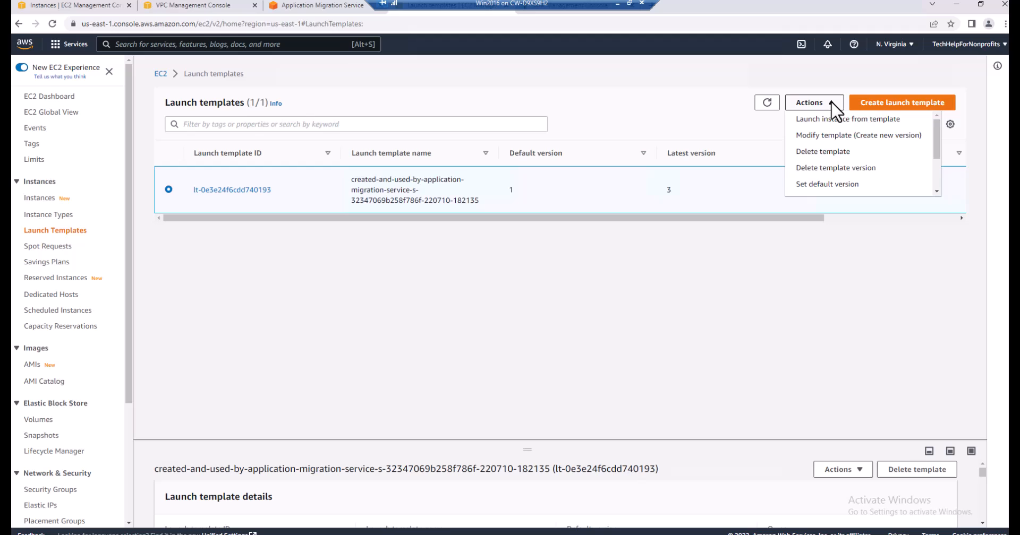
pyautogui.click(820, 187)
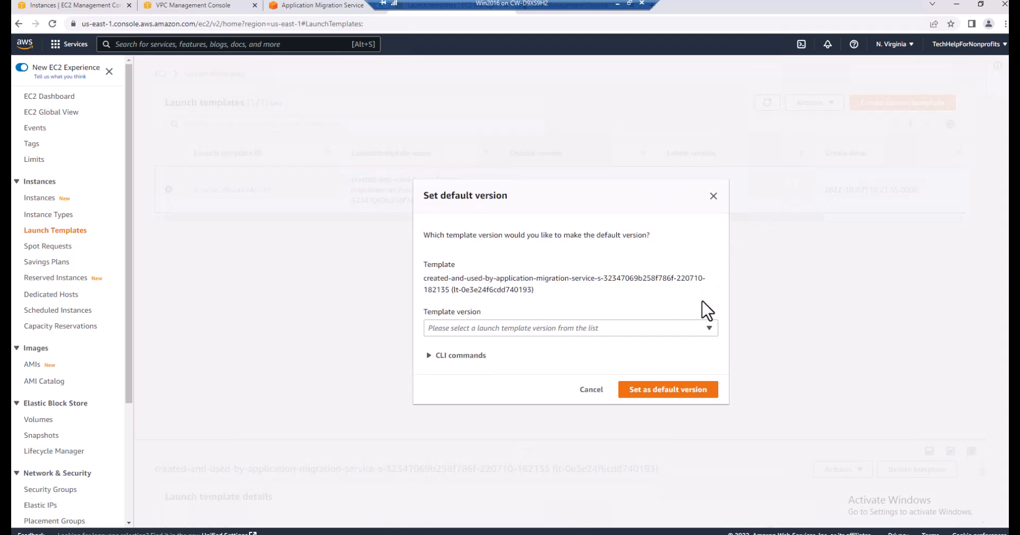
pyautogui.click(708, 329)
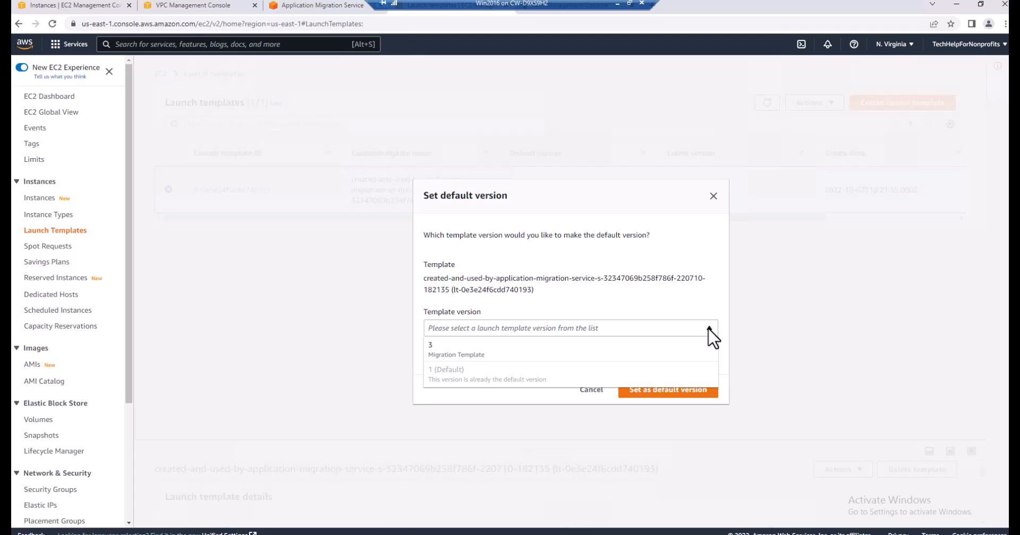
pyautogui.click(499, 355)
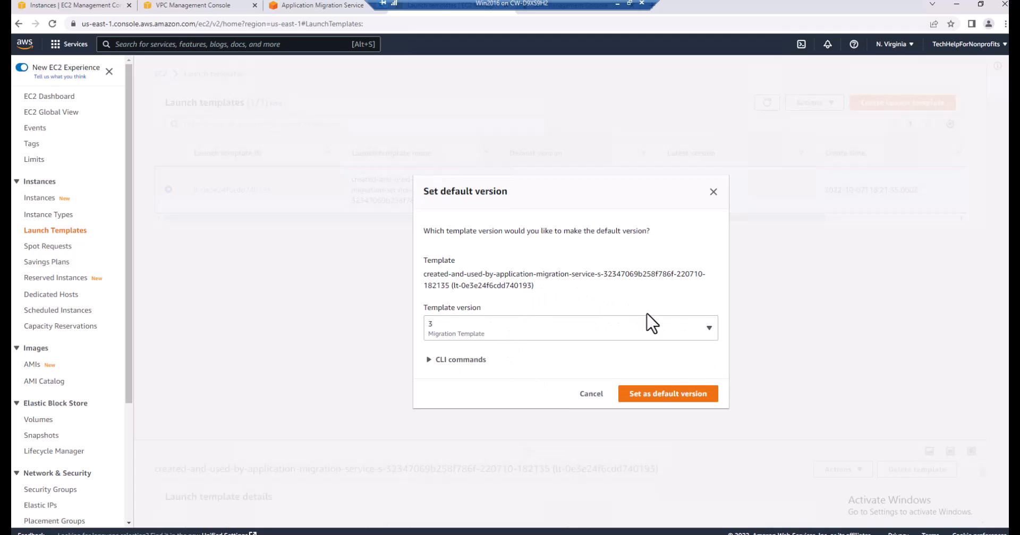
pyautogui.click(653, 392)
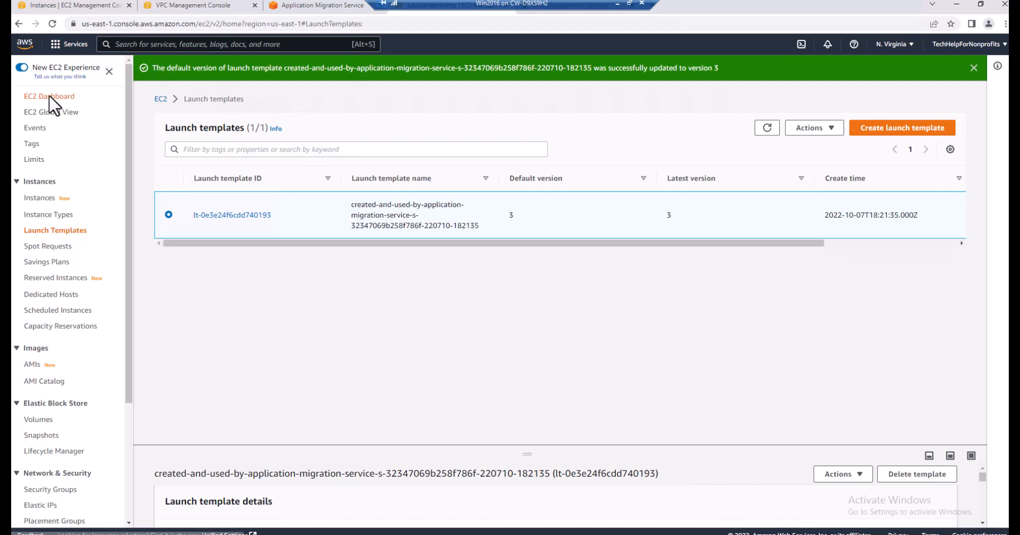
# Switch to Application Migration Service and review the EC2 launch template details in the source server's launch settings
pyautogui.click(304, 6)
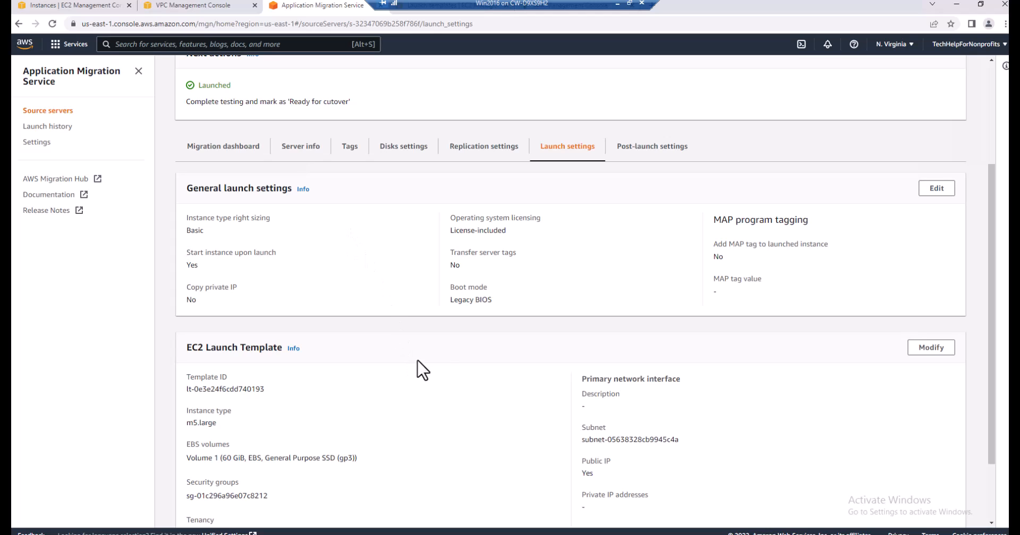
pyautogui.scroll(-3, 453, 373)
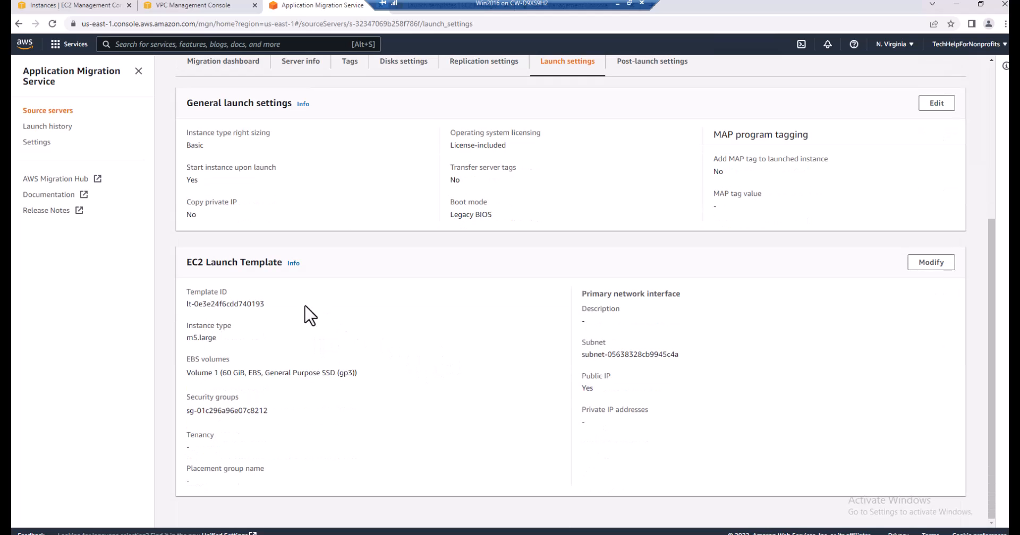
pyautogui.scroll(2, 417, 393)
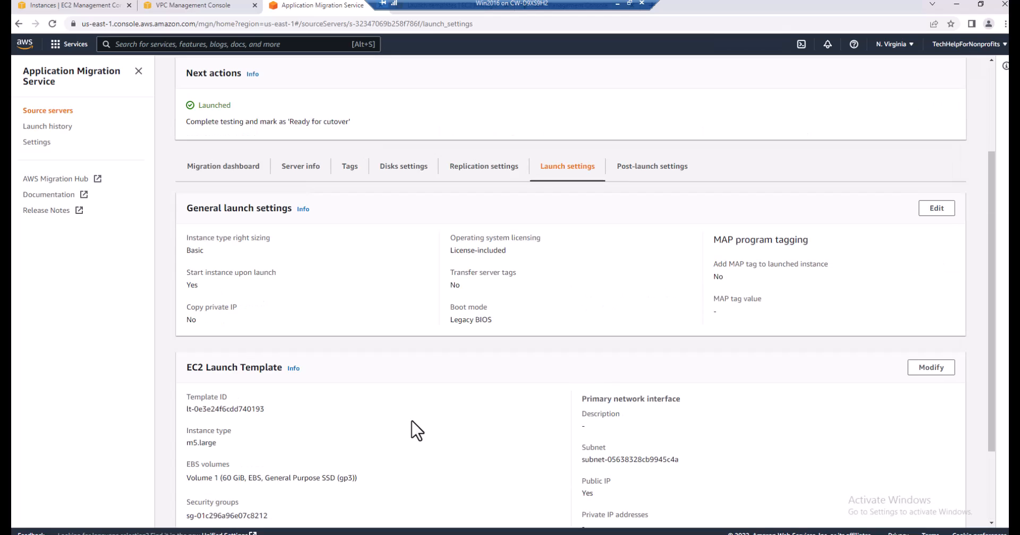
# Mark the WINSrv2016 source server as "Ready for cutover", terminating its launched test instances, and dismiss the notifications
pyautogui.scroll(-1, 412, 426)
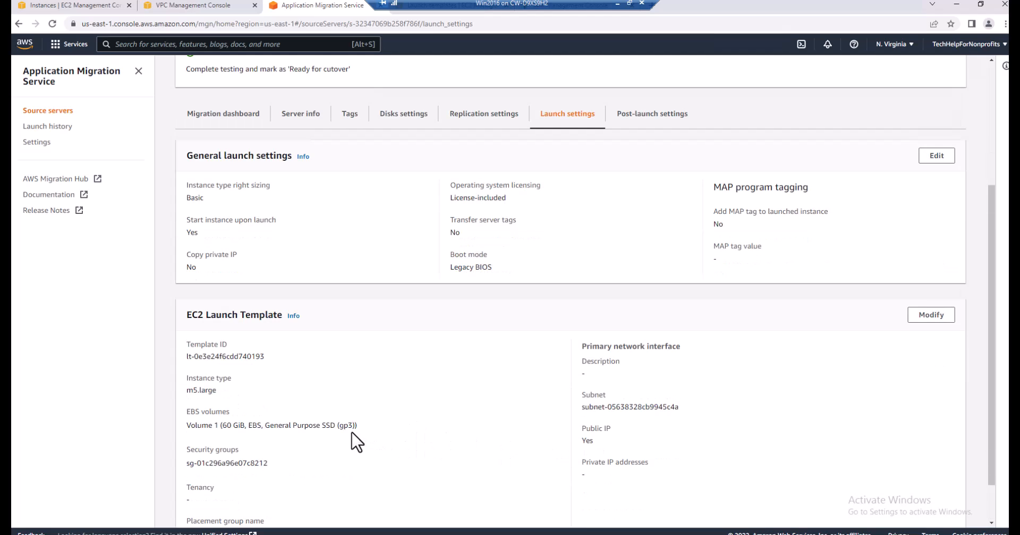
pyautogui.scroll(-1, 448, 420)
pyautogui.scroll(3, 461, 426)
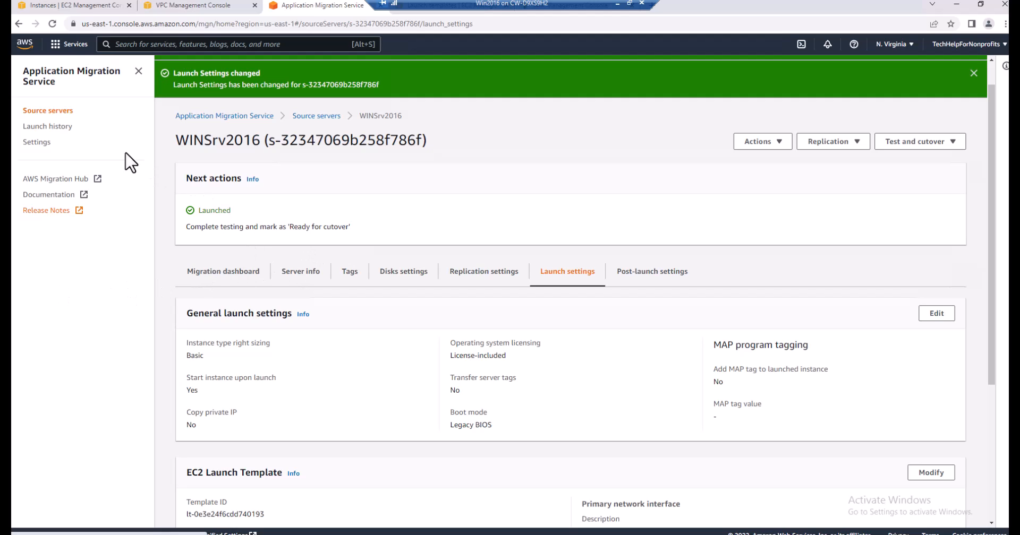
pyautogui.click(62, 110)
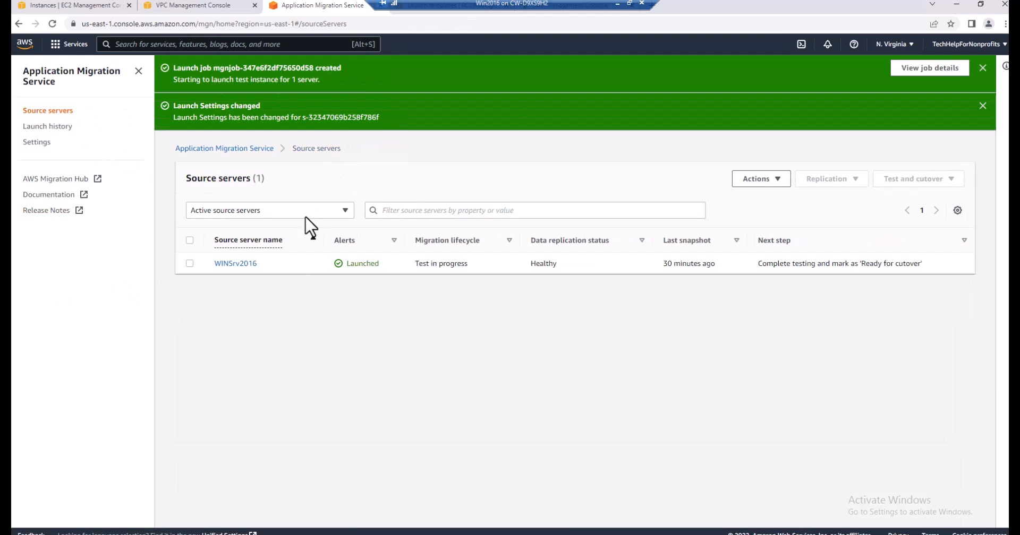
pyautogui.click(190, 264)
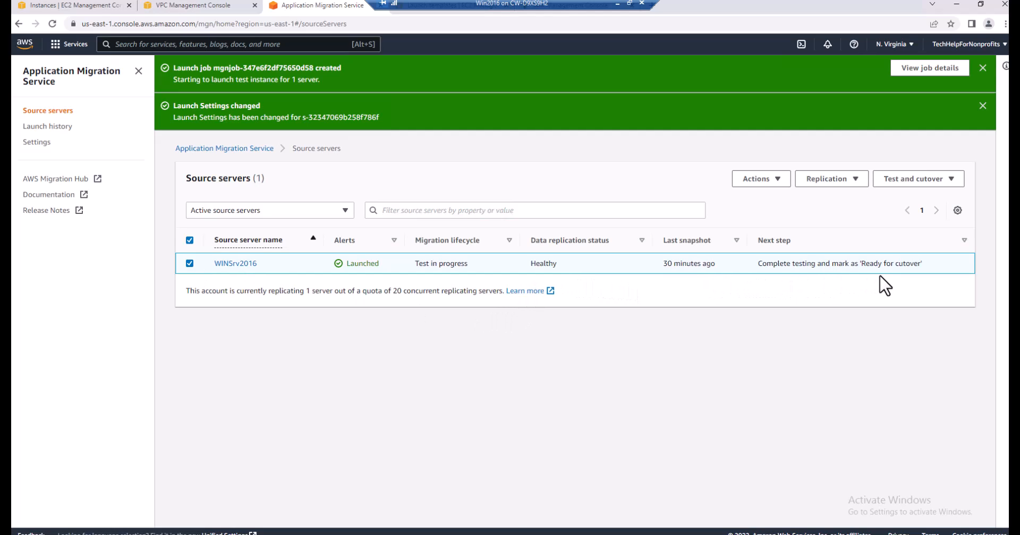
pyautogui.click(951, 181)
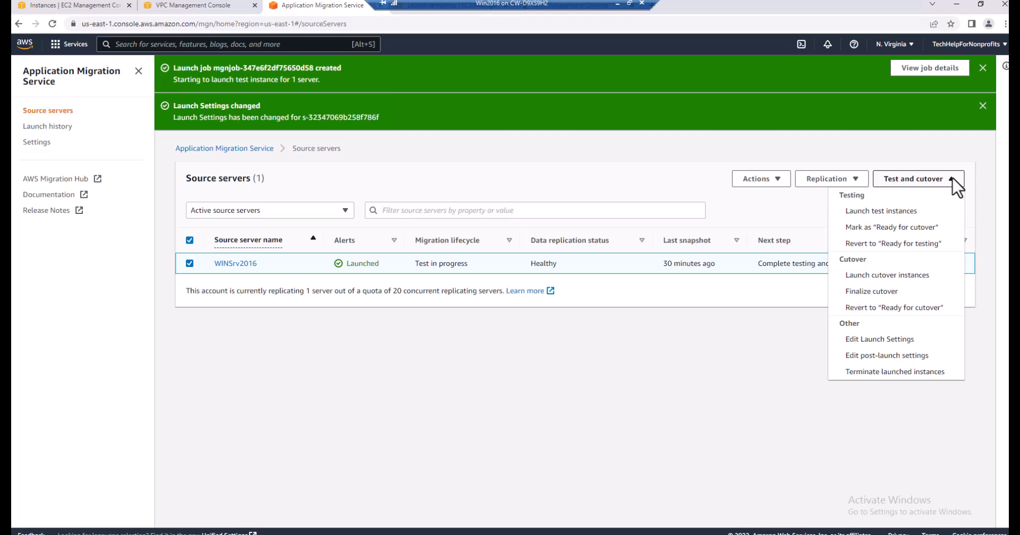
pyautogui.click(931, 225)
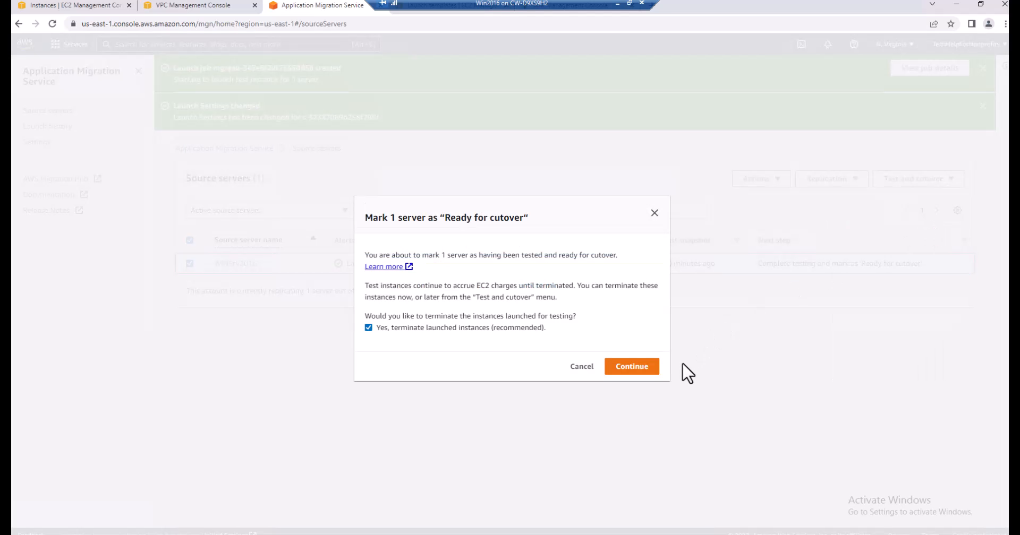
pyautogui.click(641, 371)
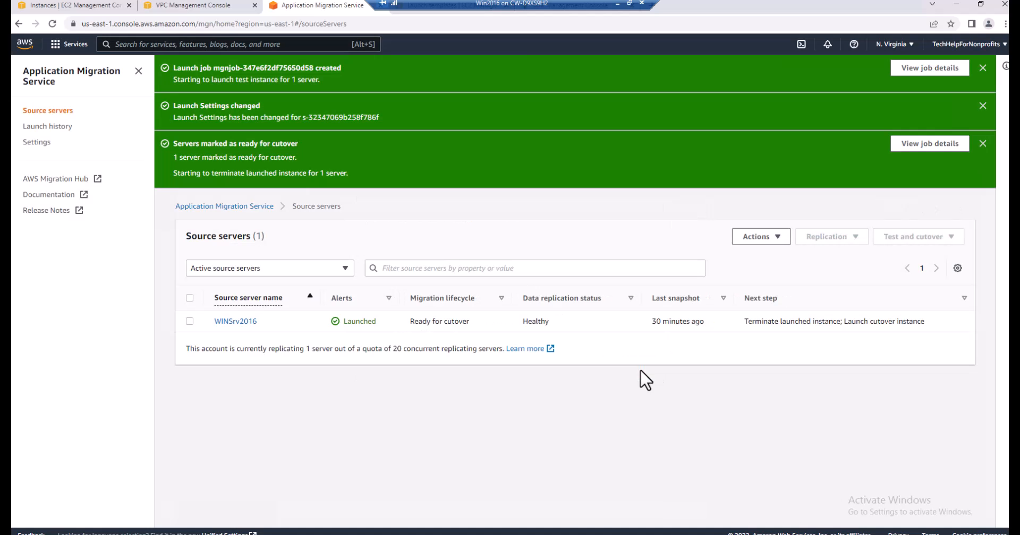
pyautogui.click(982, 144)
pyautogui.click(982, 107)
pyautogui.click(982, 67)
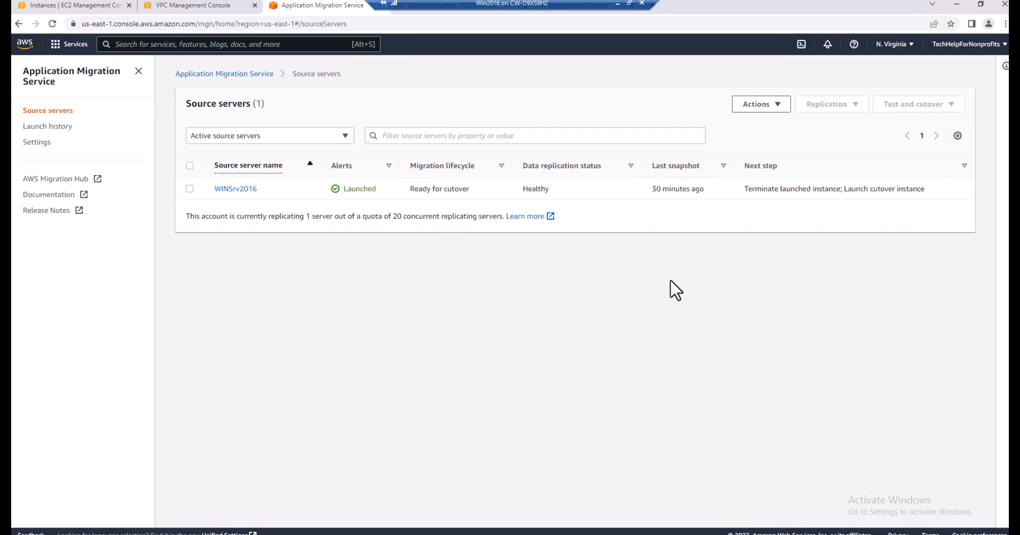
# Check the state of the WINSrv2016 test instance in the EC2 instances list
pyautogui.click(128, 11)
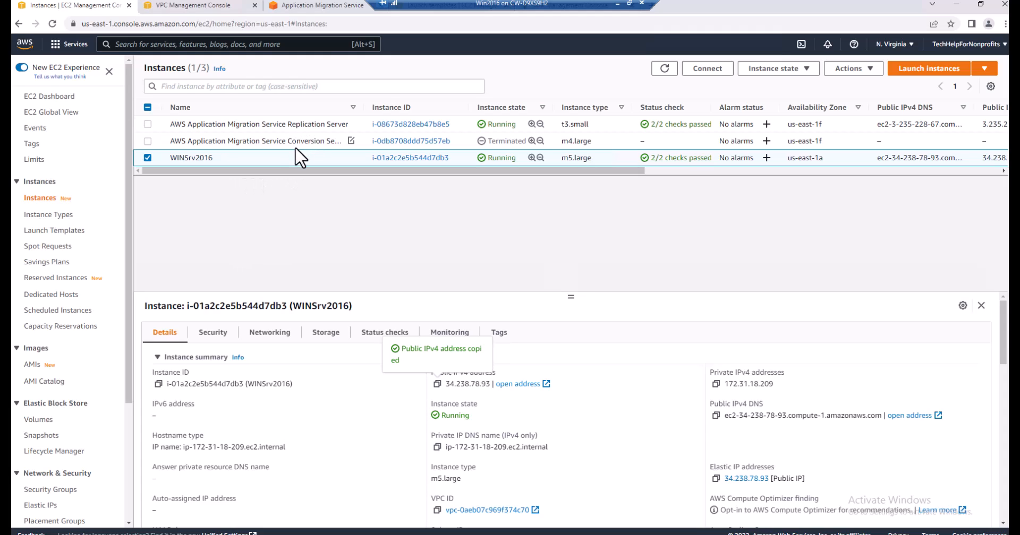
pyautogui.click(308, 7)
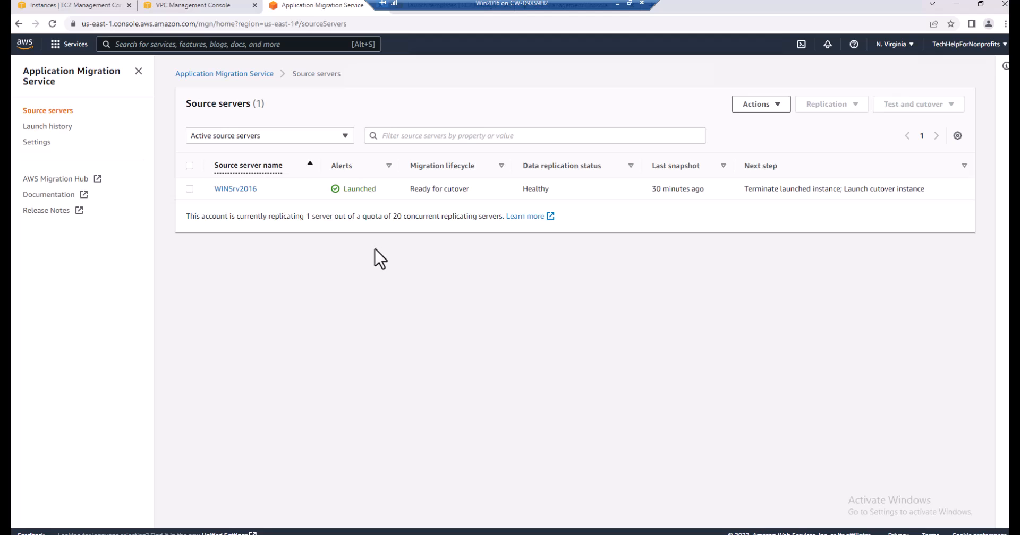
pyautogui.click(63, 6)
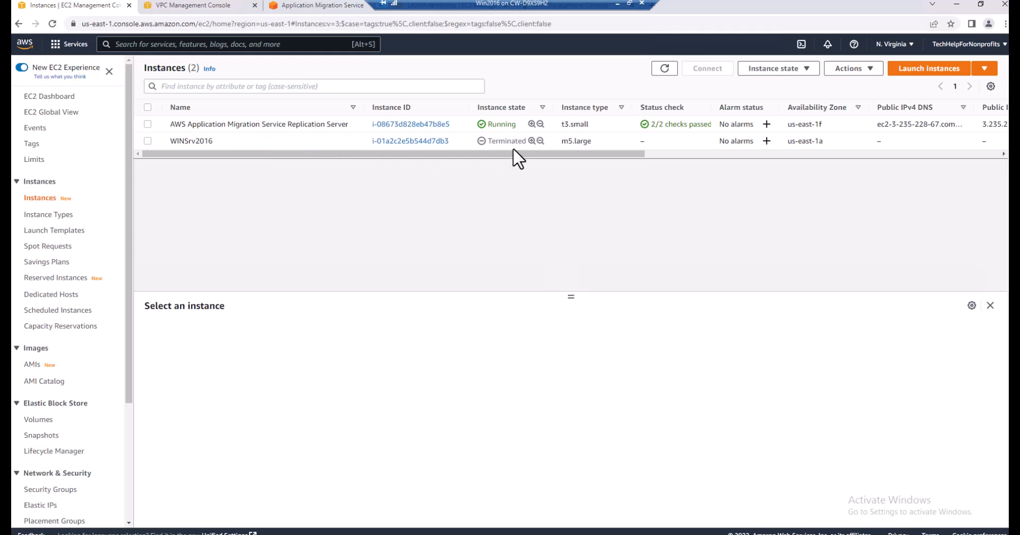
# Switch to Application Migration Service and launch the cutover instance for WINSrv2016
pyautogui.click(310, 6)
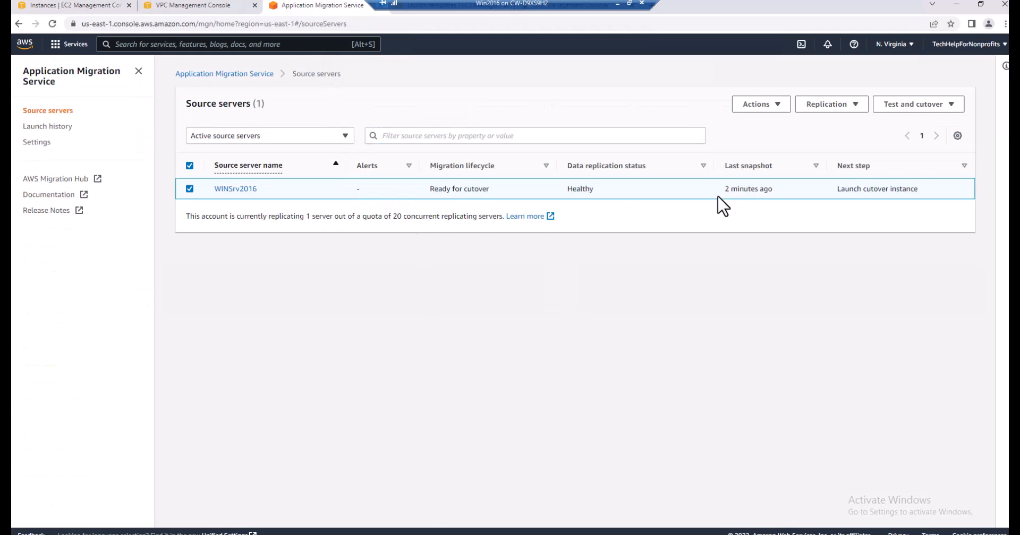
pyautogui.click(951, 105)
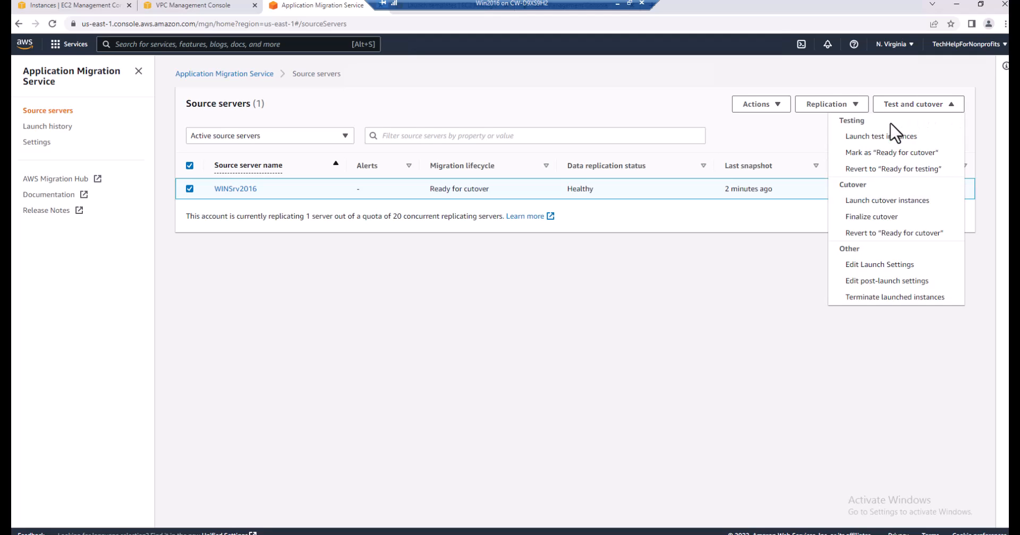
pyautogui.click(886, 201)
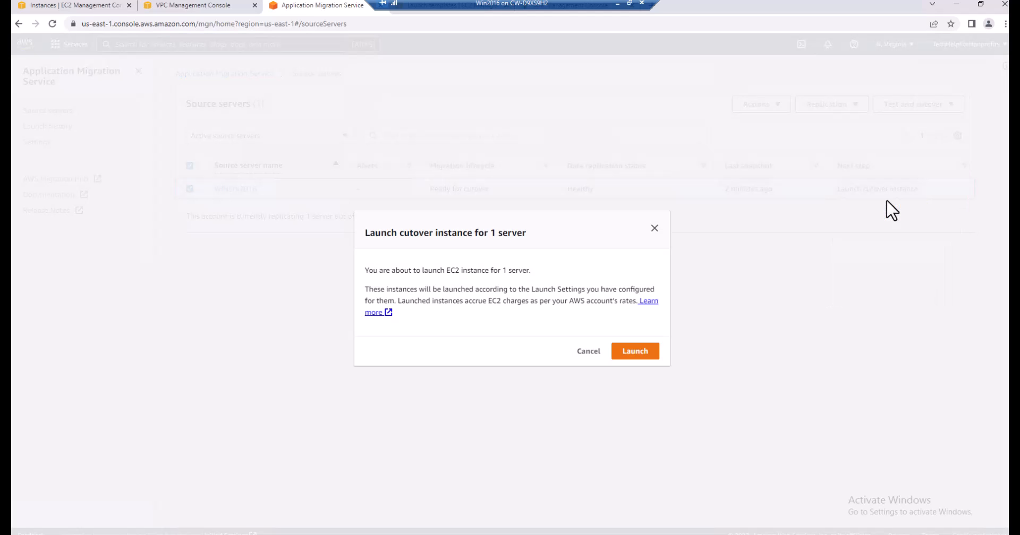
pyautogui.click(644, 351)
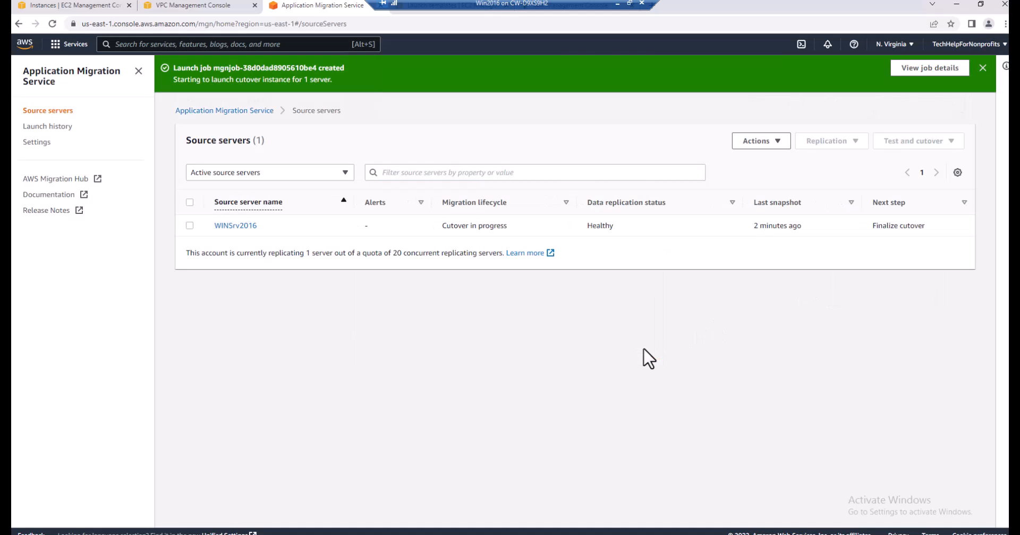
pyautogui.click(983, 68)
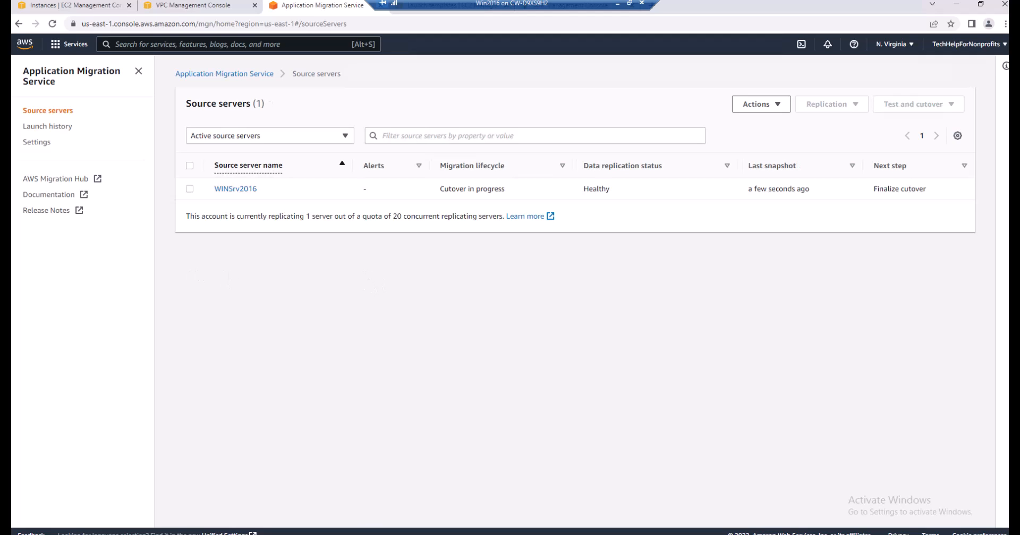
# Check the cutover instance in the EC2 instances list and finalize the cutover for WINSrv2016 in Application Migration Service
pyautogui.click(74, 6)
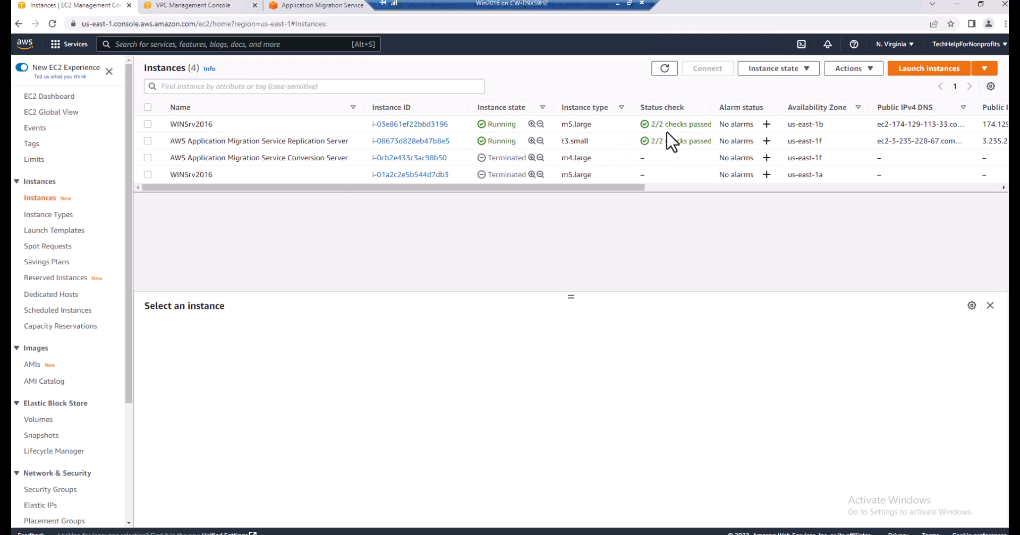
pyautogui.click(304, 4)
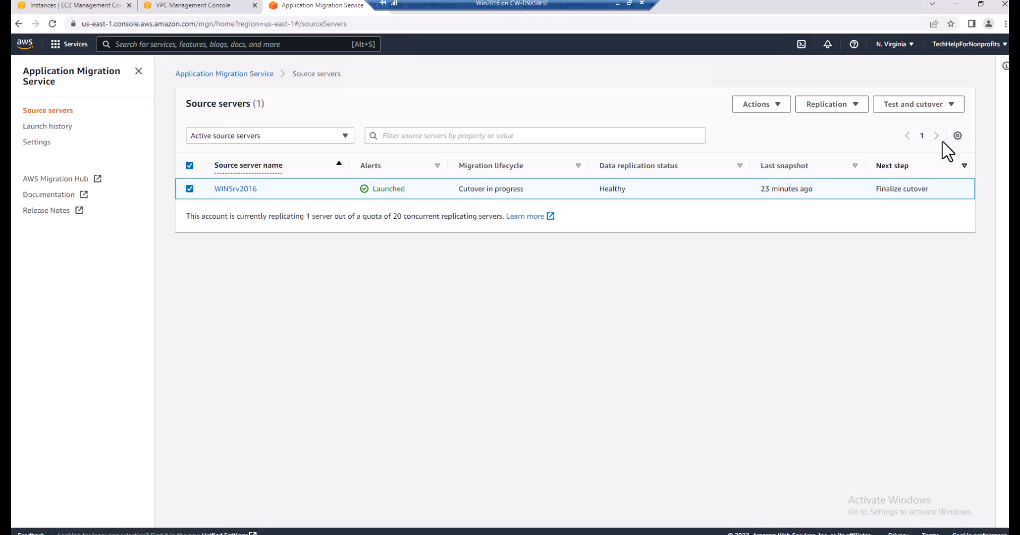
pyautogui.click(951, 104)
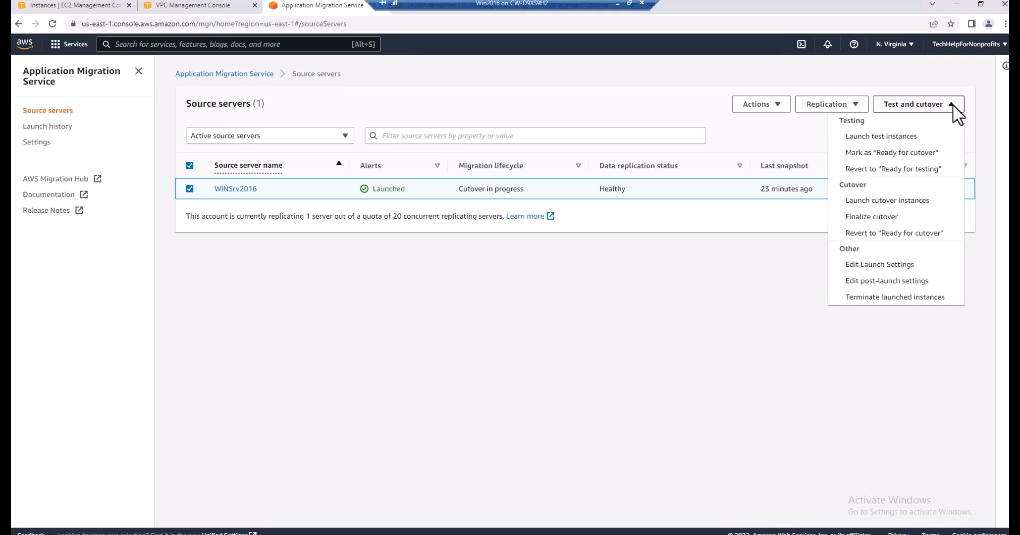
pyautogui.click(896, 228)
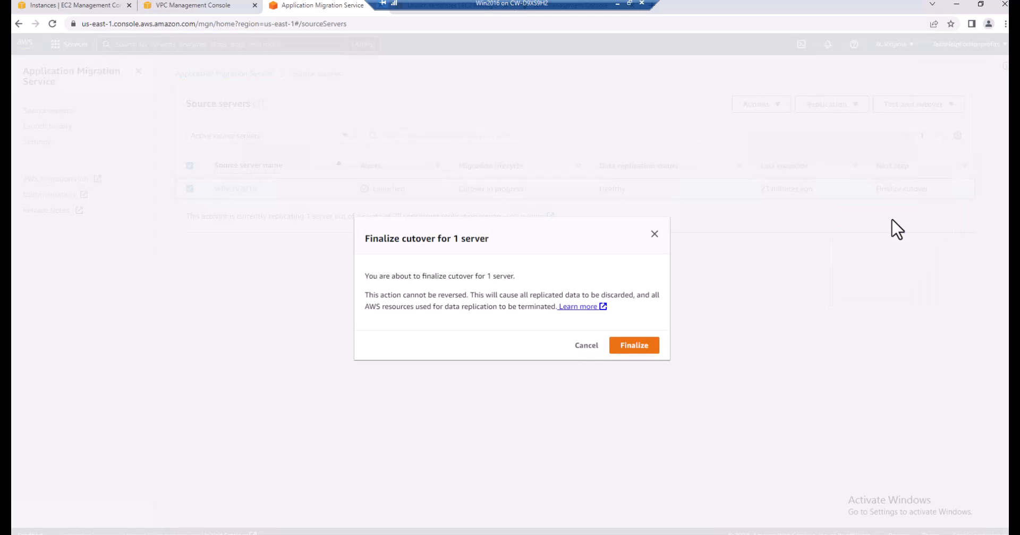
pyautogui.click(644, 351)
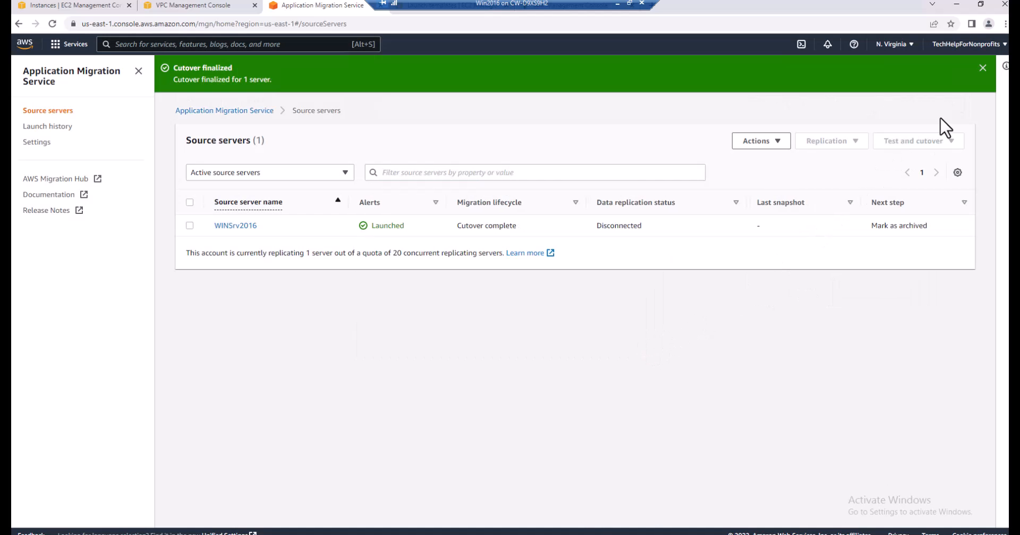
pyautogui.click(984, 67)
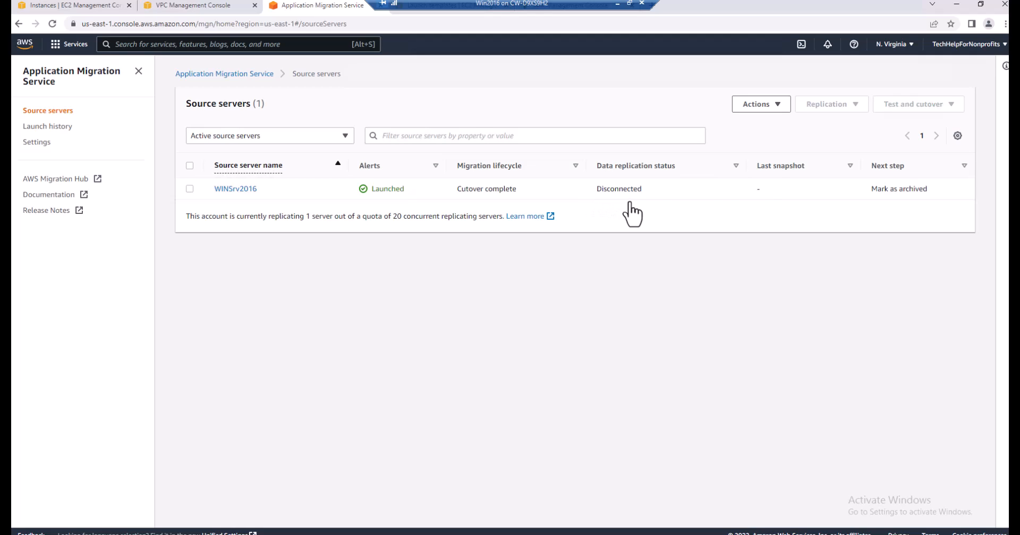
# Archive the WINSrv2016 source server in Application Migration Service
pyautogui.click(190, 189)
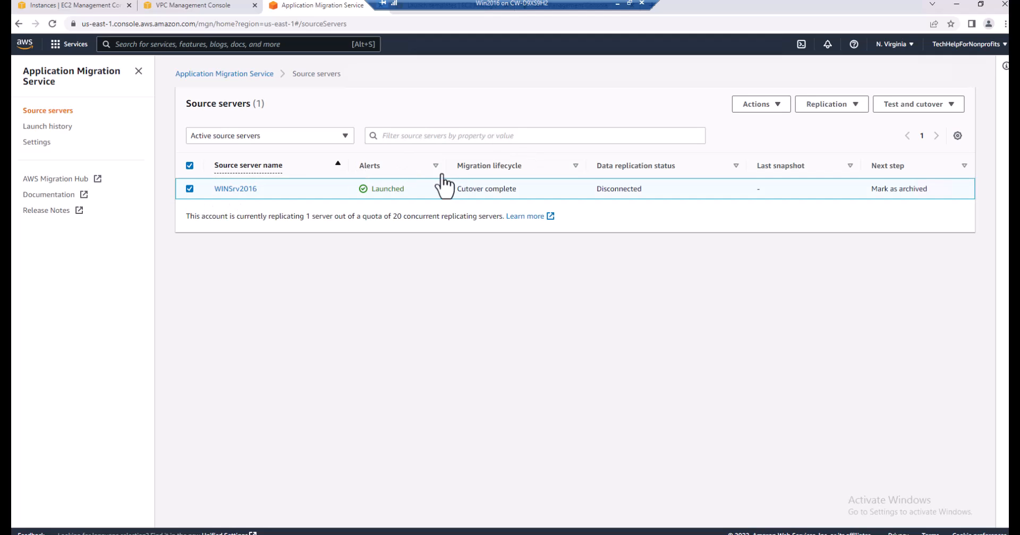
pyautogui.click(856, 108)
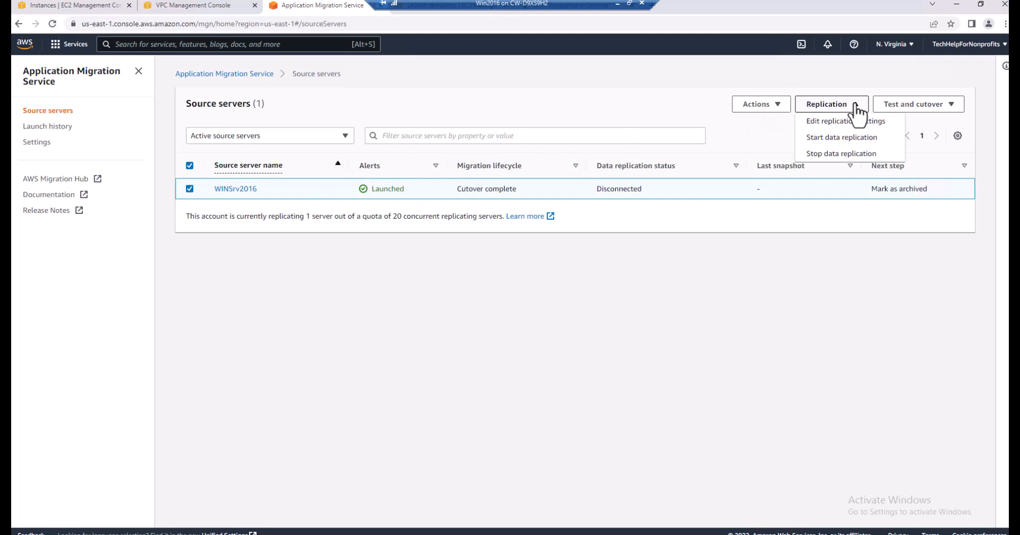
pyautogui.click(778, 106)
pyautogui.click(771, 170)
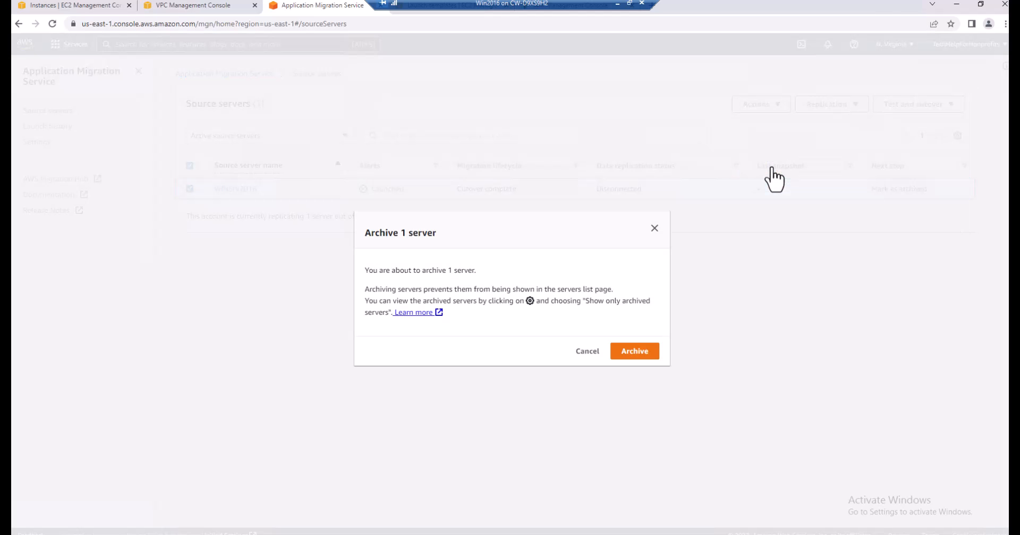
pyautogui.click(640, 357)
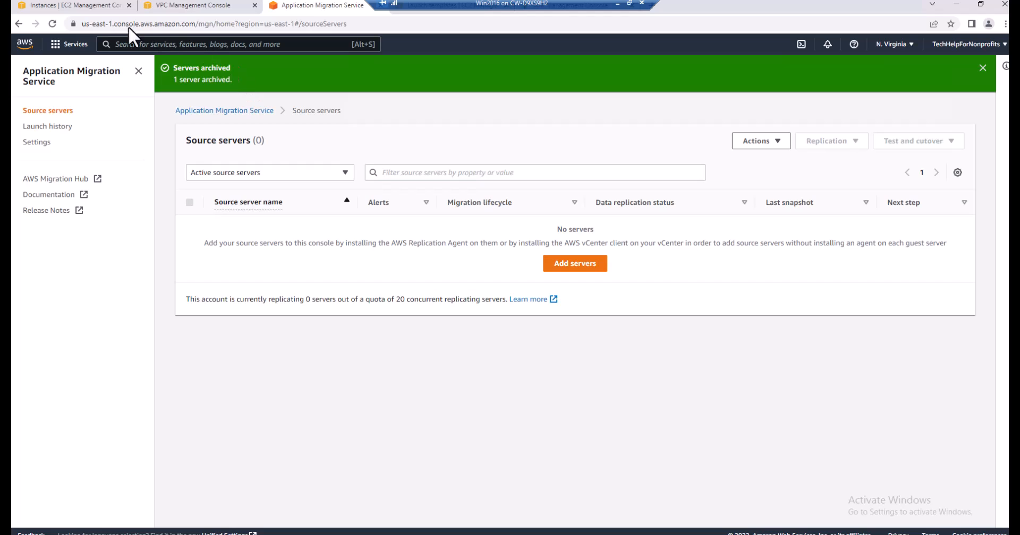
# Refresh the EC2 instances list and copy the public IPv4 address of the running WINSrv2016 instance
pyautogui.click(76, 5)
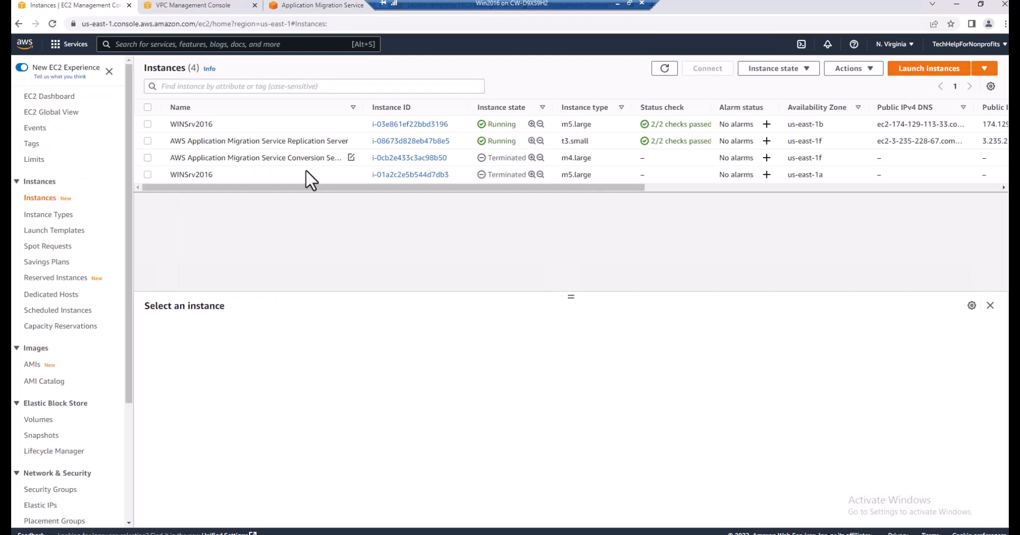
pyautogui.click(665, 68)
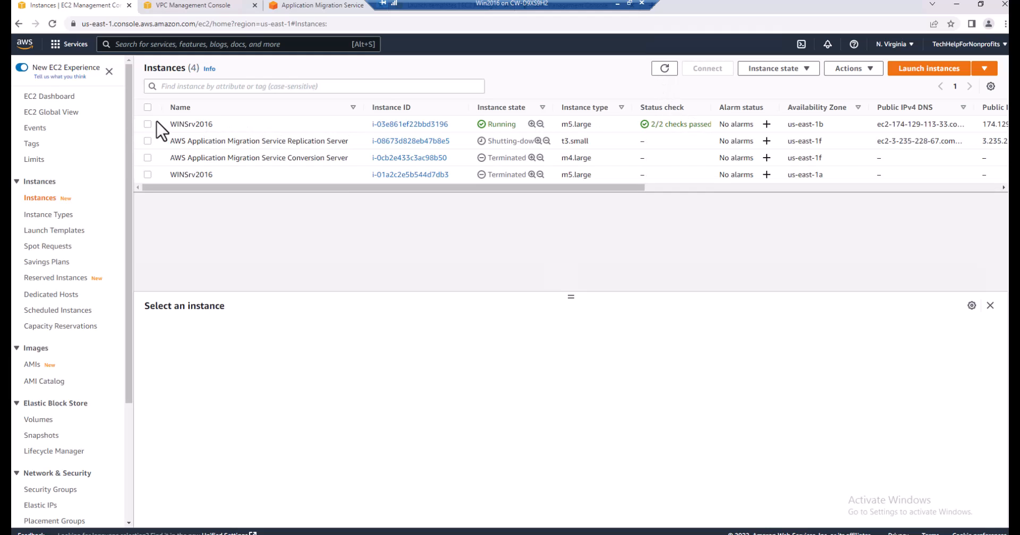
pyautogui.click(148, 124)
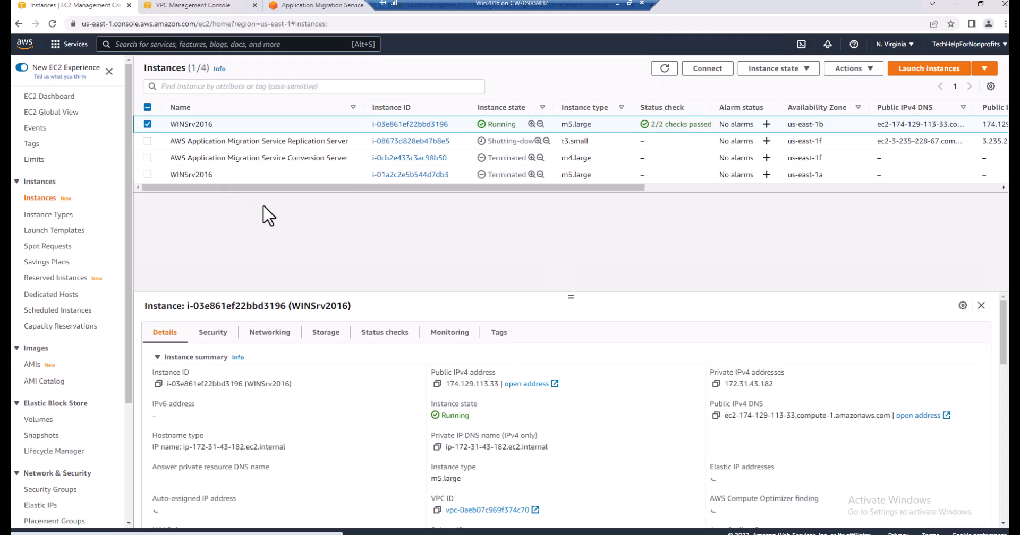
pyautogui.click(437, 384)
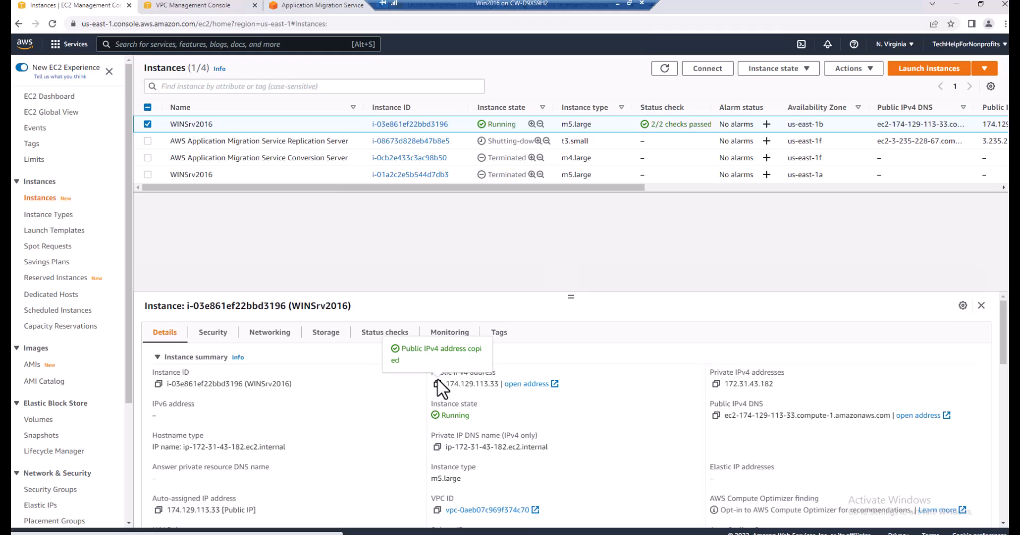
# Leave the remote session and try to connect to 174.129.113.33 with Remote Desktop Connection
pyautogui.click(616, 2)
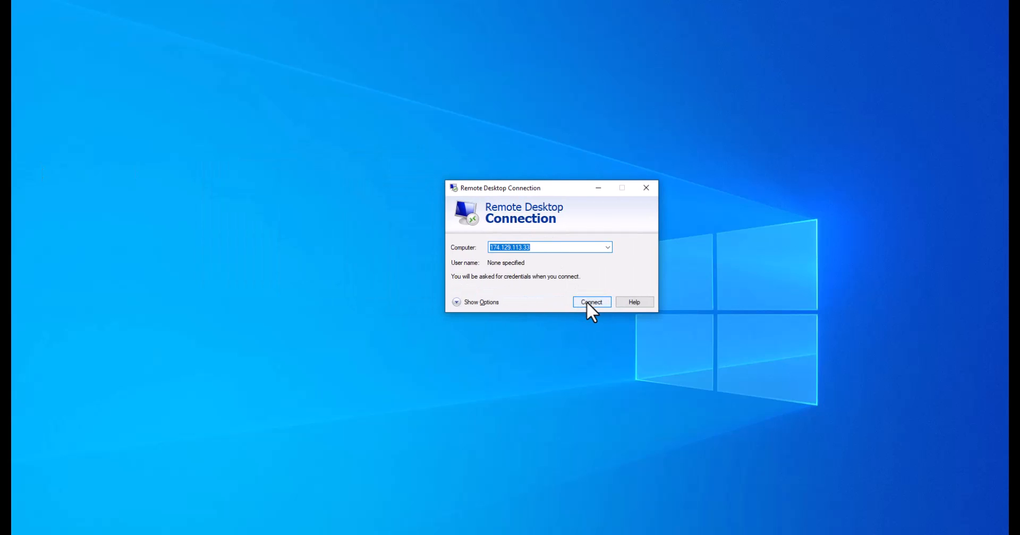
pyautogui.click(587, 302)
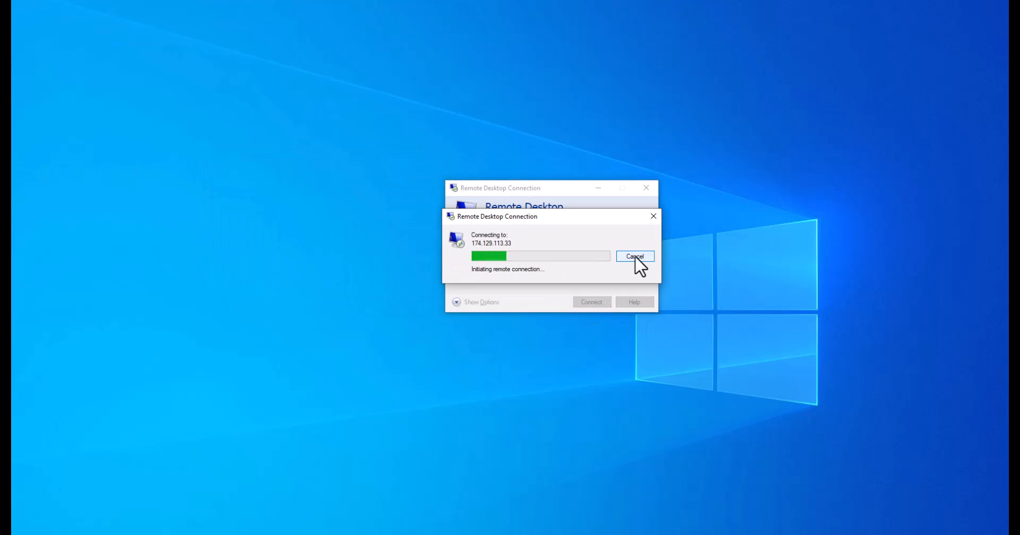
pyautogui.click(595, 297)
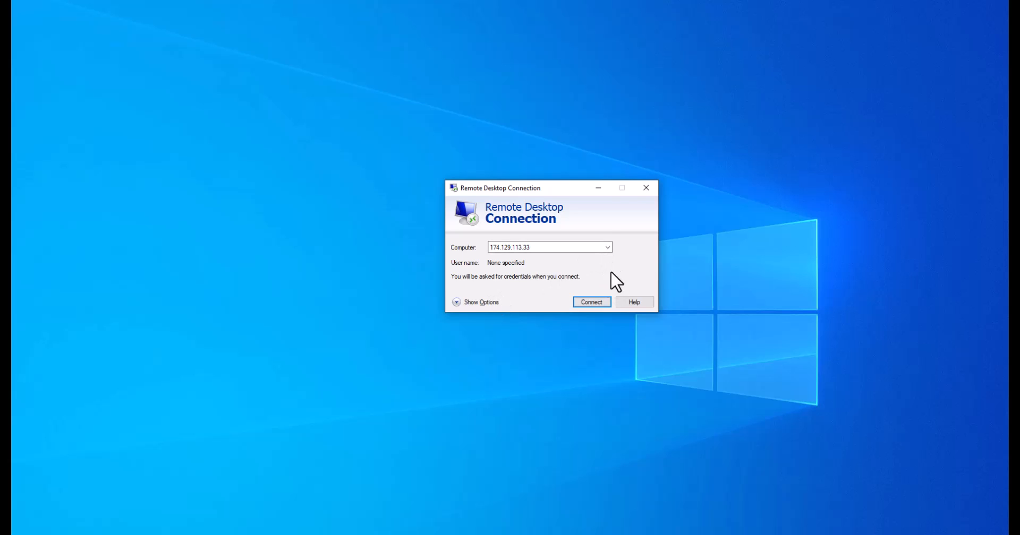
# Return to the EC2 console in Chrome, reload the instances list, and copy the public IPv4 address of the running WINSrv2016 instance
pyautogui.click(604, 192)
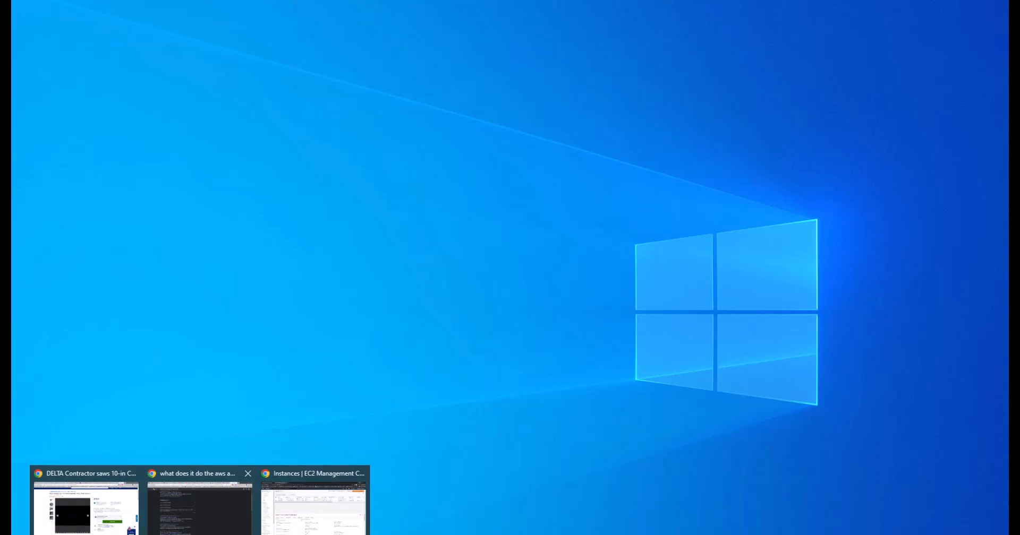
pyautogui.click(316, 510)
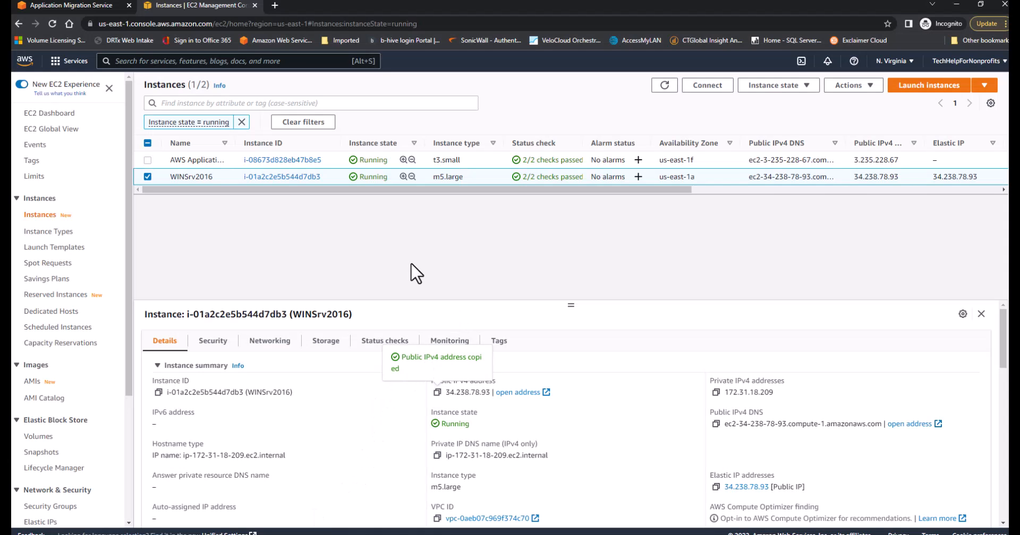
pyautogui.click(664, 86)
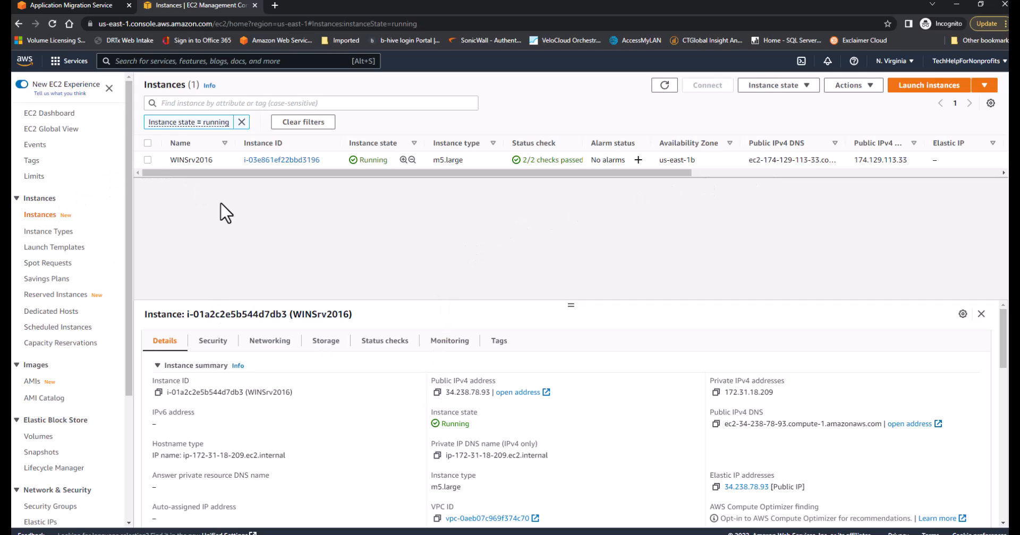
pyautogui.click(148, 160)
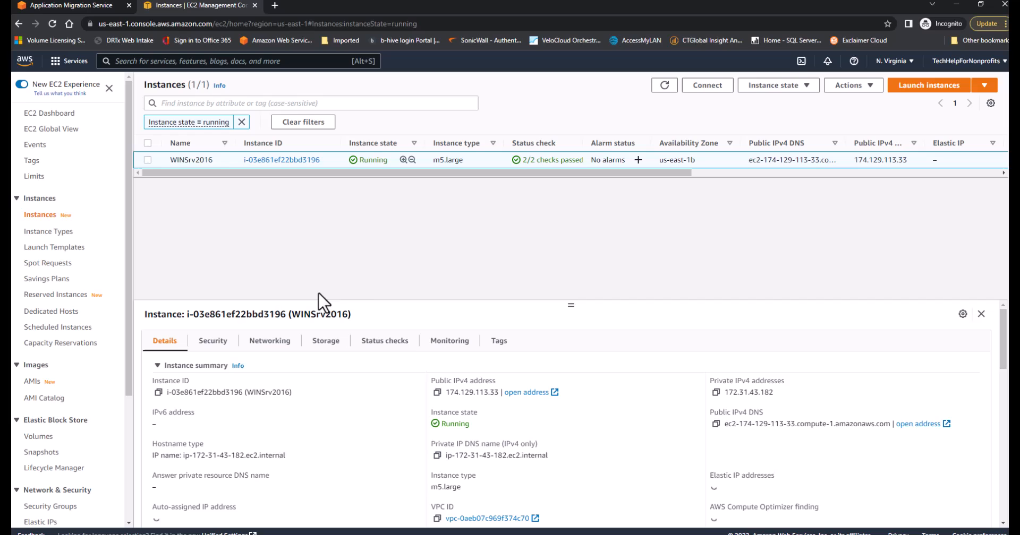
pyautogui.click(436, 393)
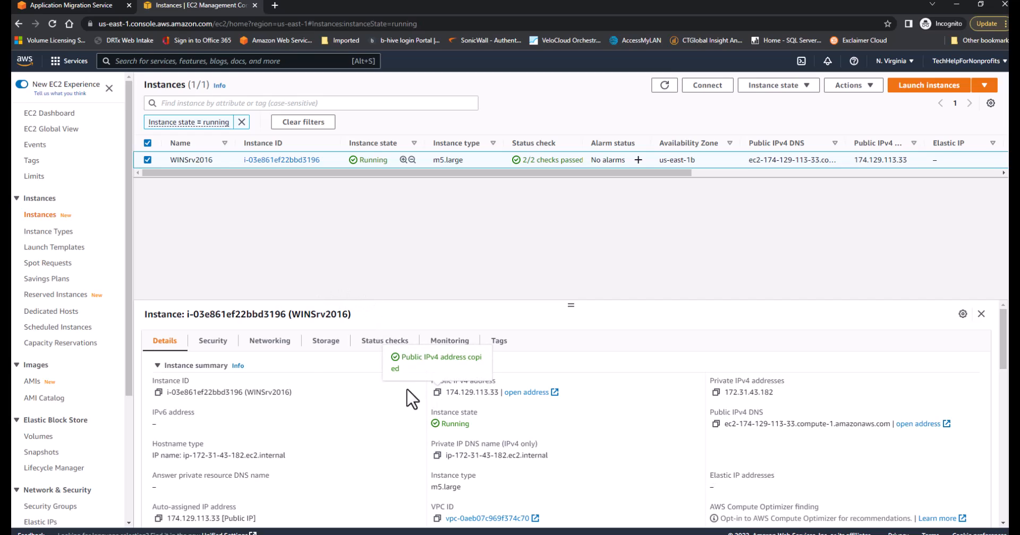
# Examine the inbound and outbound security rules of the WINSrv2016 instance and return to its details
pyautogui.click(212, 341)
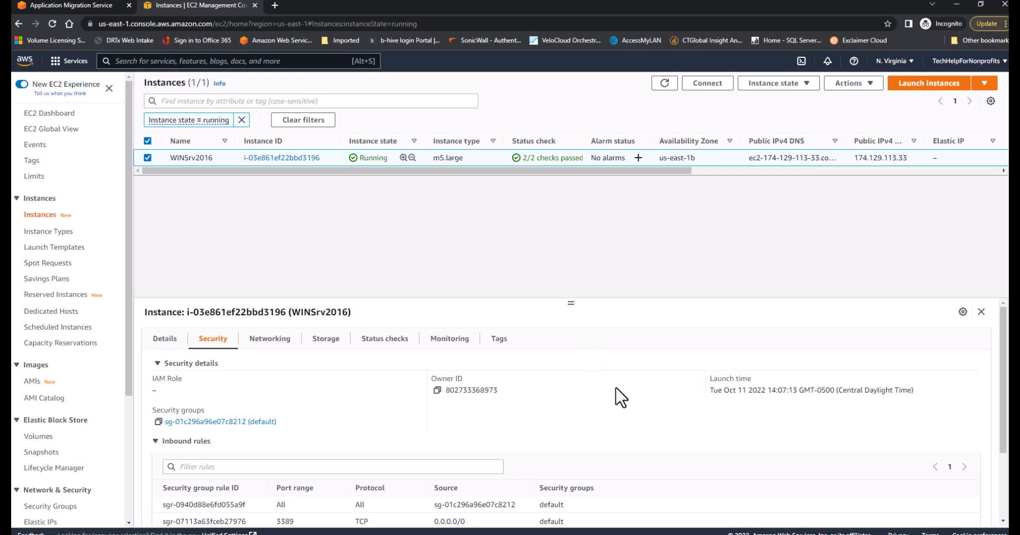
pyautogui.scroll(-3, 621, 409)
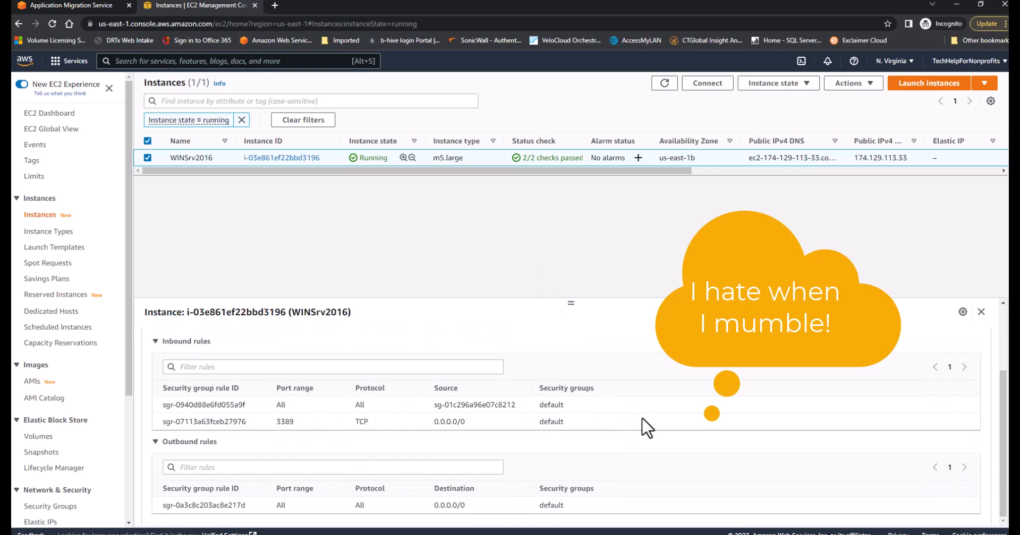
pyautogui.scroll(3, 647, 428)
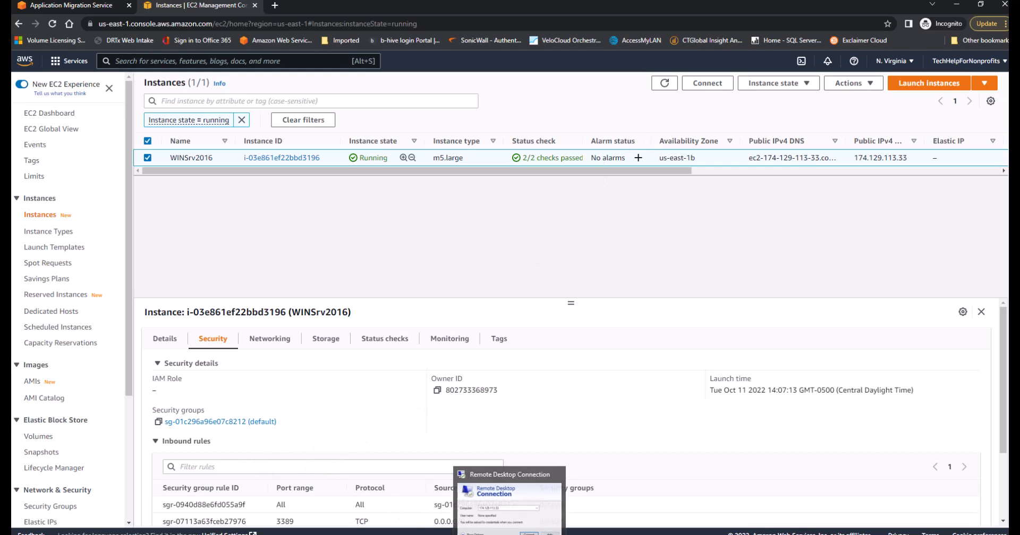
pyautogui.click(165, 342)
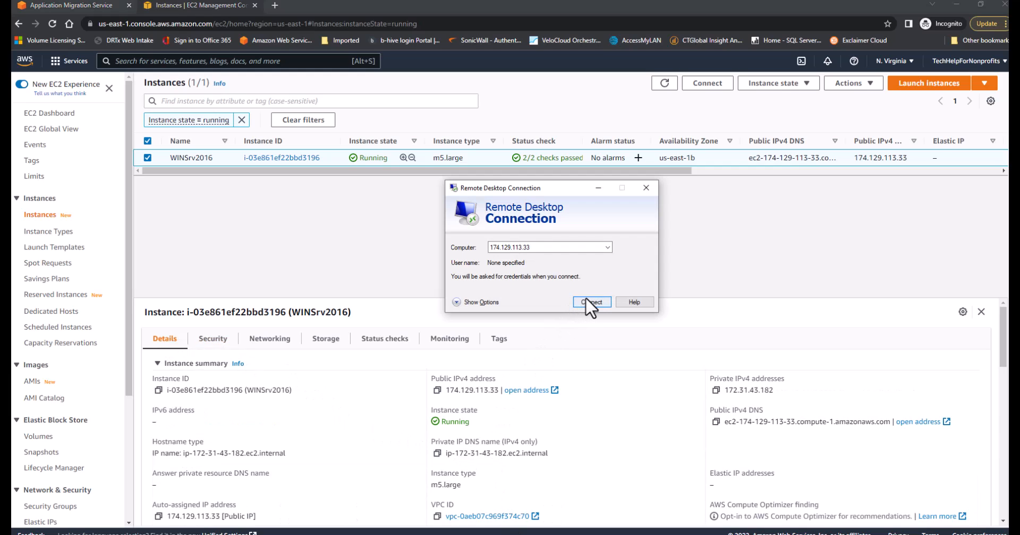
# Connect to 174.129.113.33 with Remote Desktop Connection, accepting the untrusted certificate
pyautogui.click(590, 302)
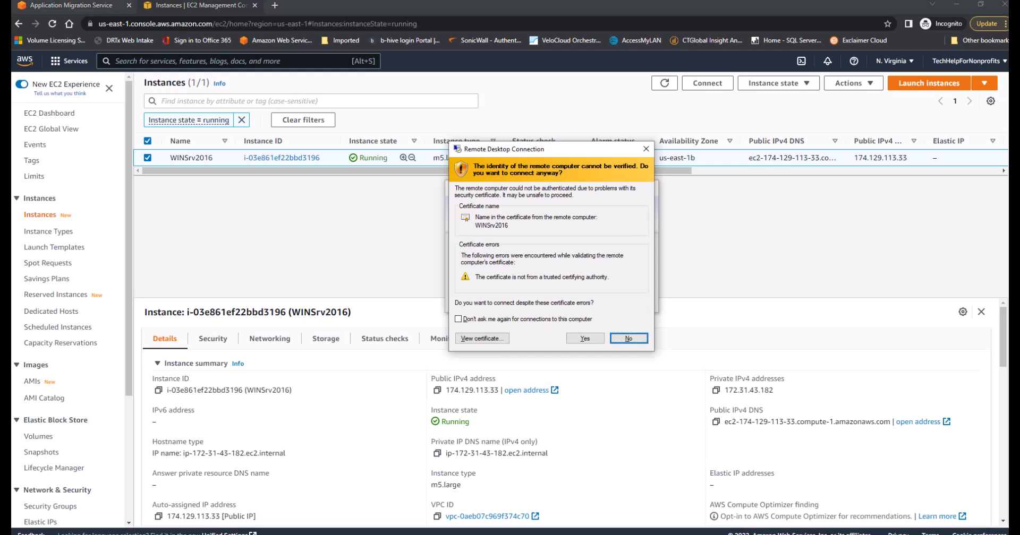
pyautogui.click(579, 340)
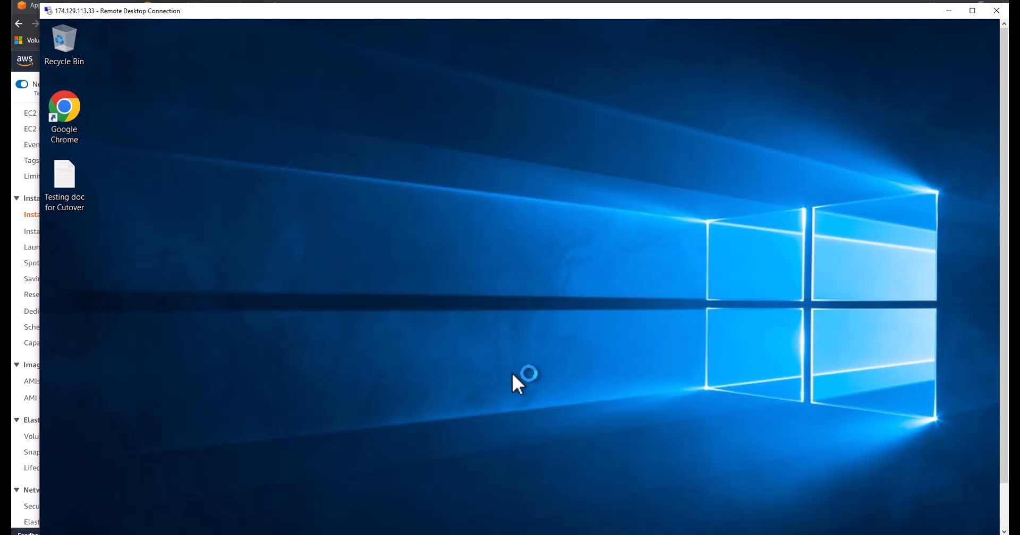
pyautogui.click(923, 257)
# Shut down the remote server with the reason Other (Unplanned) and refresh the EC2 instances list
pyautogui.click(1003, 510)
pyautogui.click(56, 523)
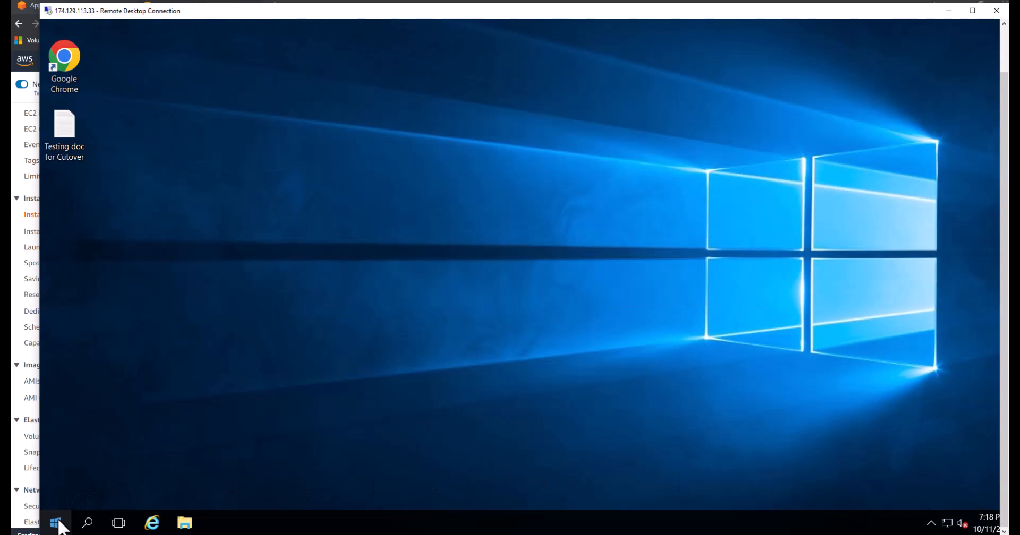
pyautogui.click(56, 493)
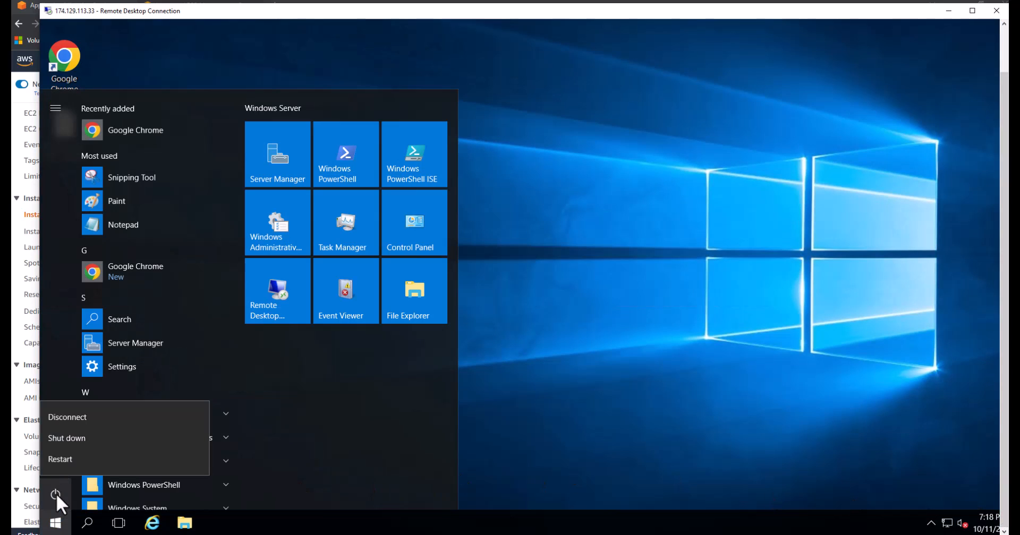
pyautogui.click(65, 439)
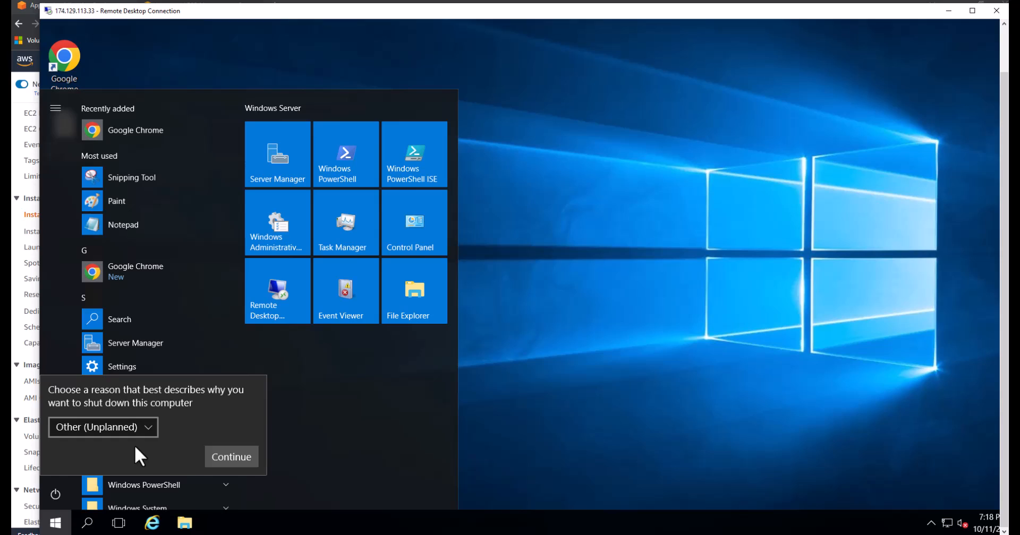
pyautogui.click(228, 457)
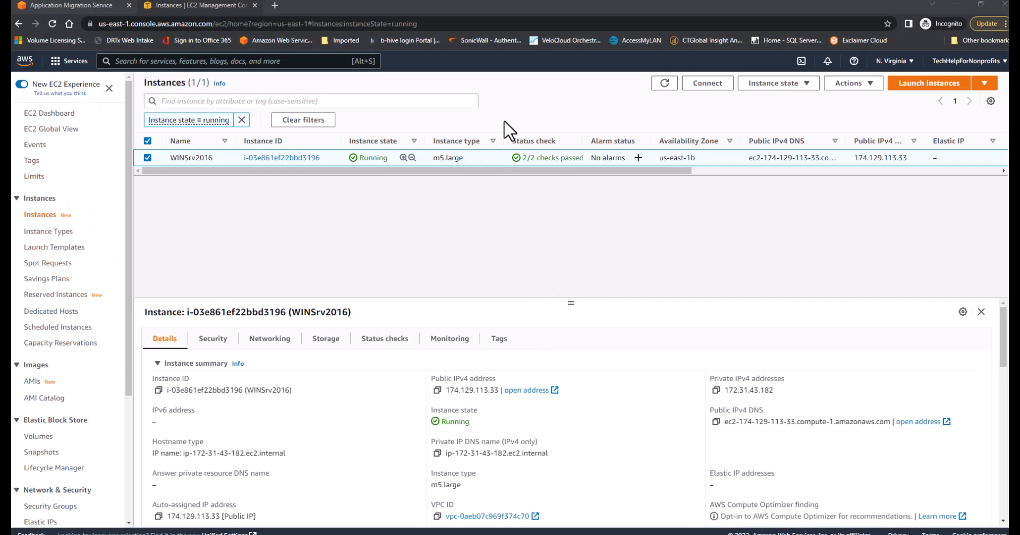
pyautogui.click(664, 85)
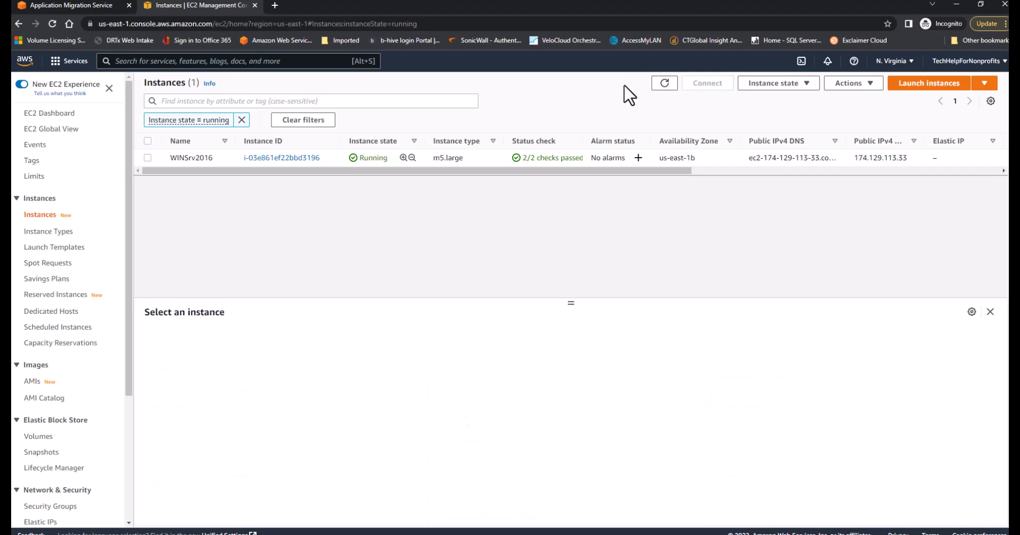
# Delete the two available AWS Application Migration Service volumes, confirming with "delete" and keeping the WINSrv2016 volume
pyautogui.moveTo(128, 382)
pyautogui.mouseDown()
pyautogui.moveTo(128, 406)
pyautogui.moveTo(128, 394)
pyautogui.mouseUp()
pyautogui.click(30, 422)
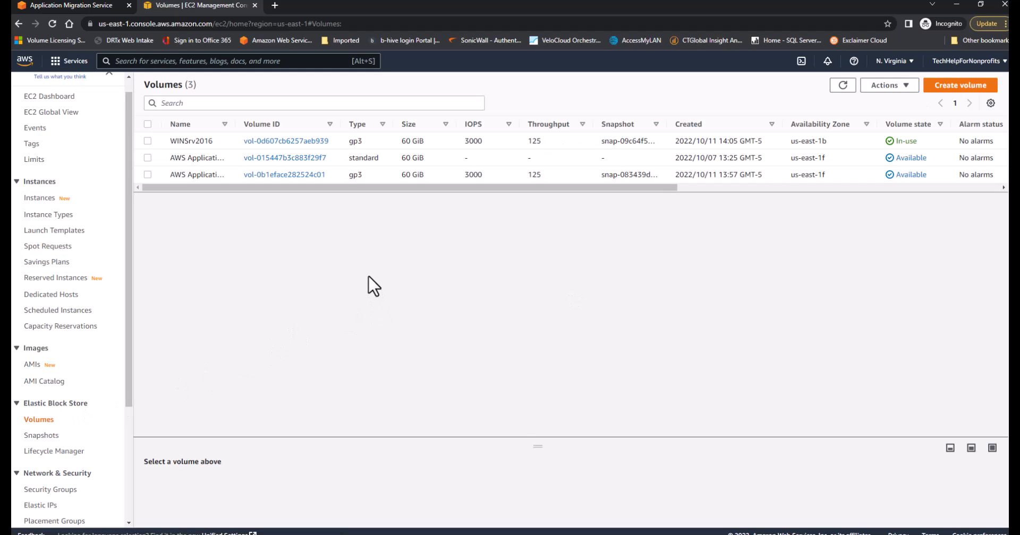
pyautogui.click(147, 164)
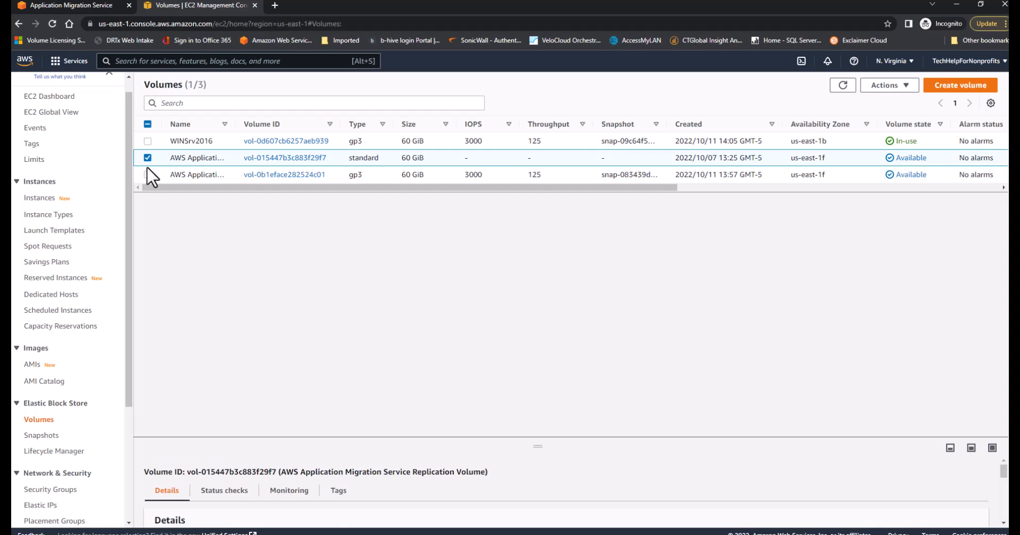
pyautogui.click(148, 175)
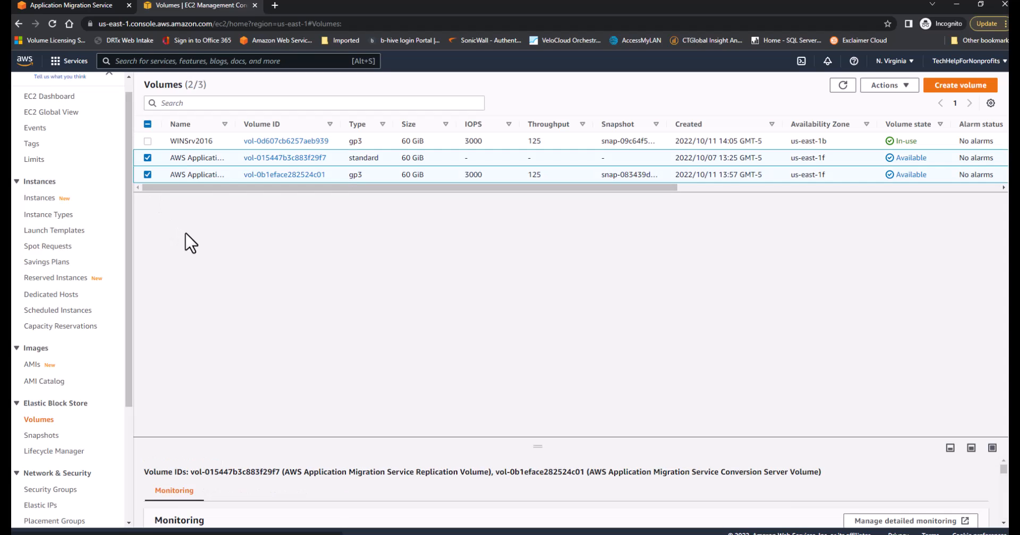
pyautogui.click(905, 86)
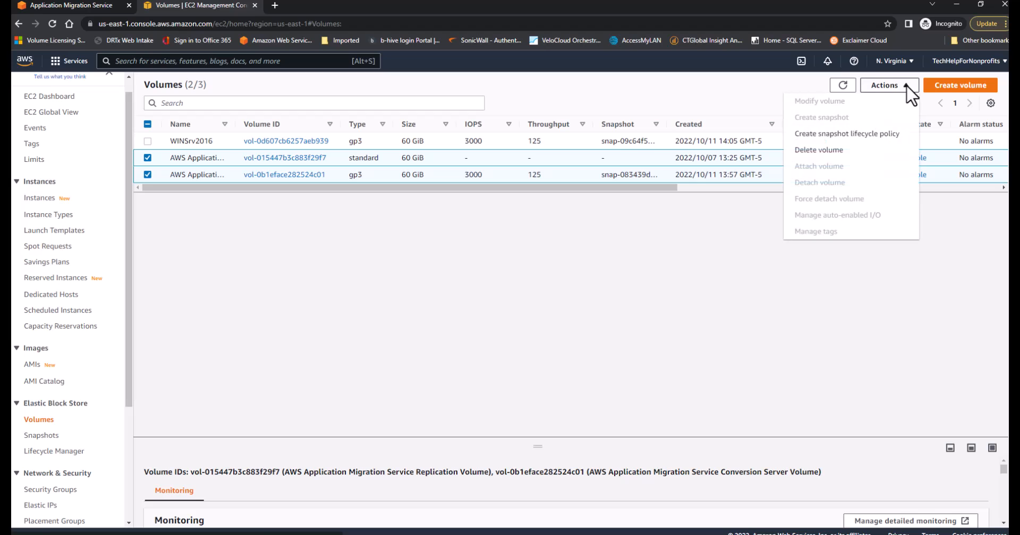
pyautogui.click(833, 152)
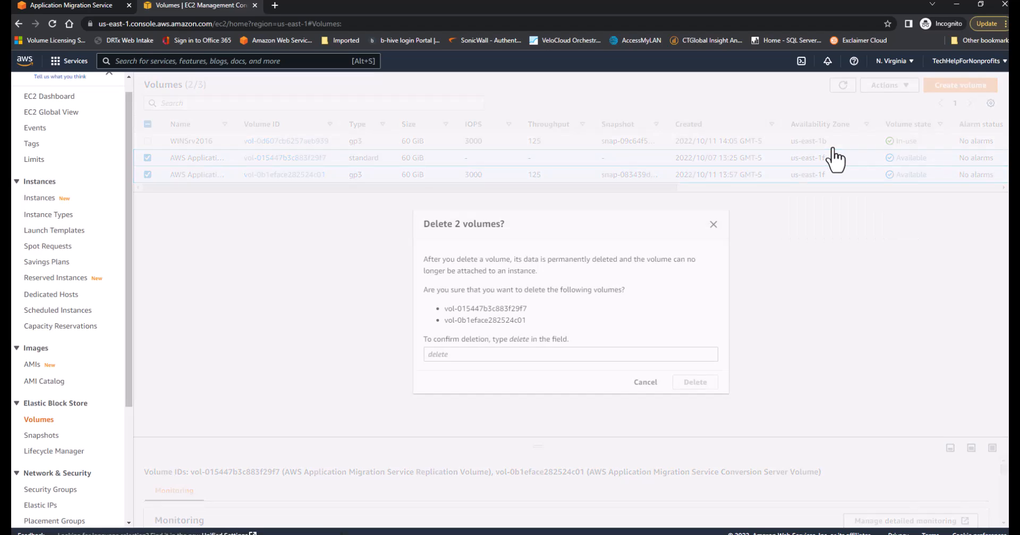
pyautogui.click(564, 353)
pyautogui.write('eletre')
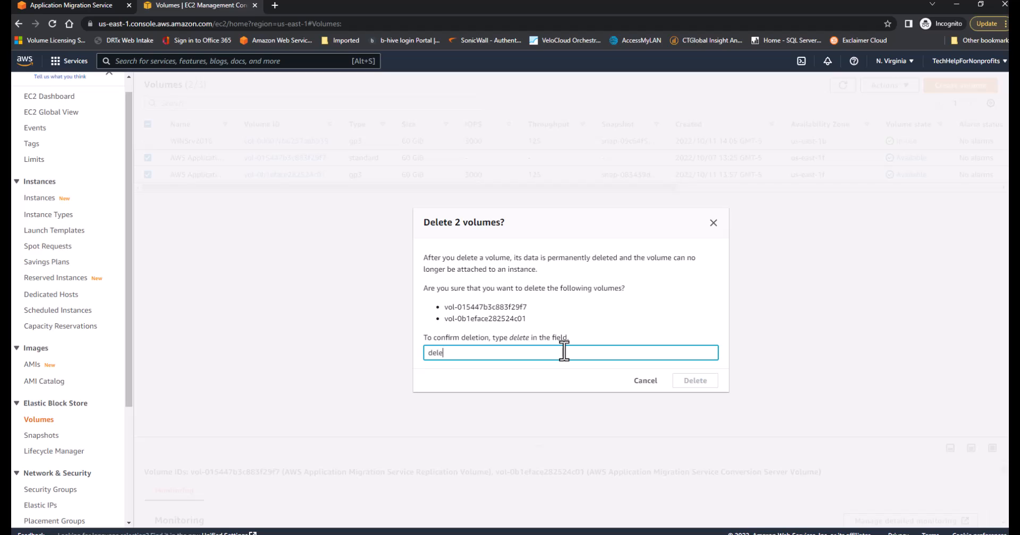
pyautogui.press('BackSpace')
pyautogui.write('e')
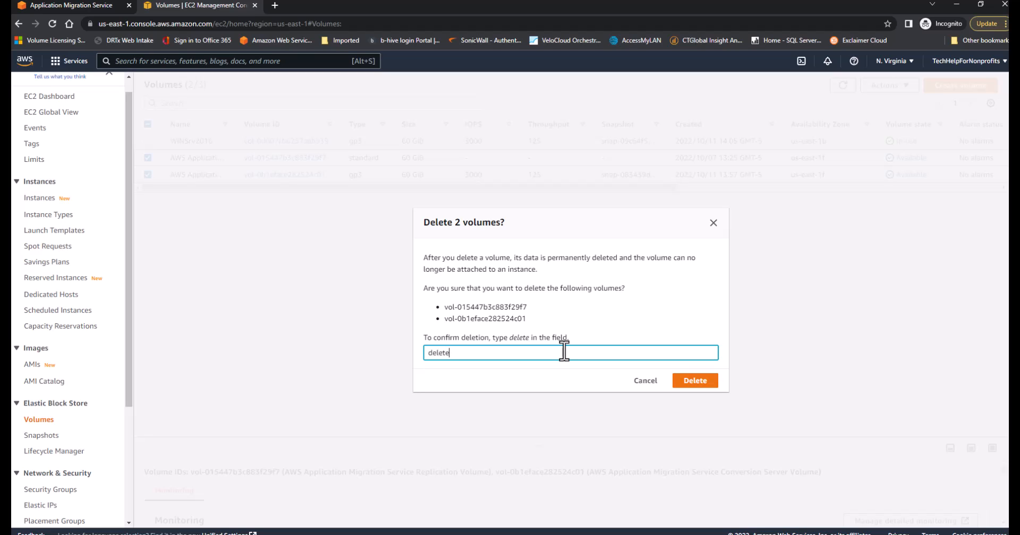
pyautogui.click(714, 383)
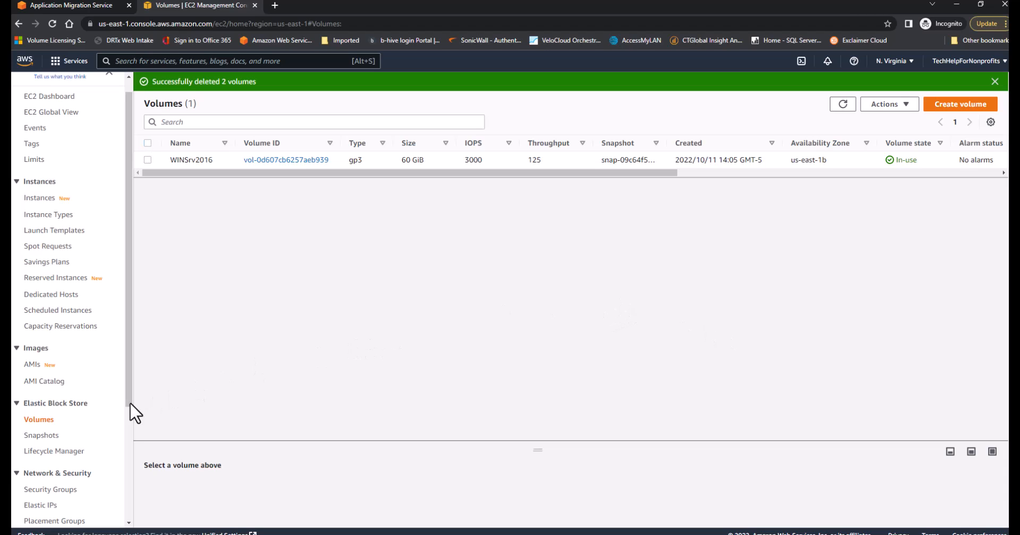
# Delete all five AWS Application Migration Service snapshots in Elastic Block Store, confirming with "delete"
pyautogui.click(38, 436)
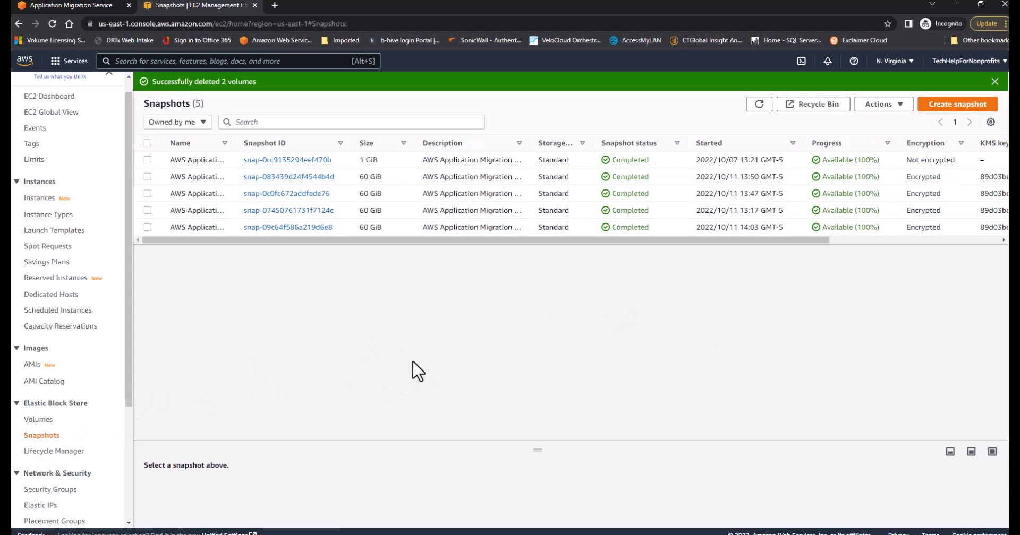
pyautogui.click(147, 143)
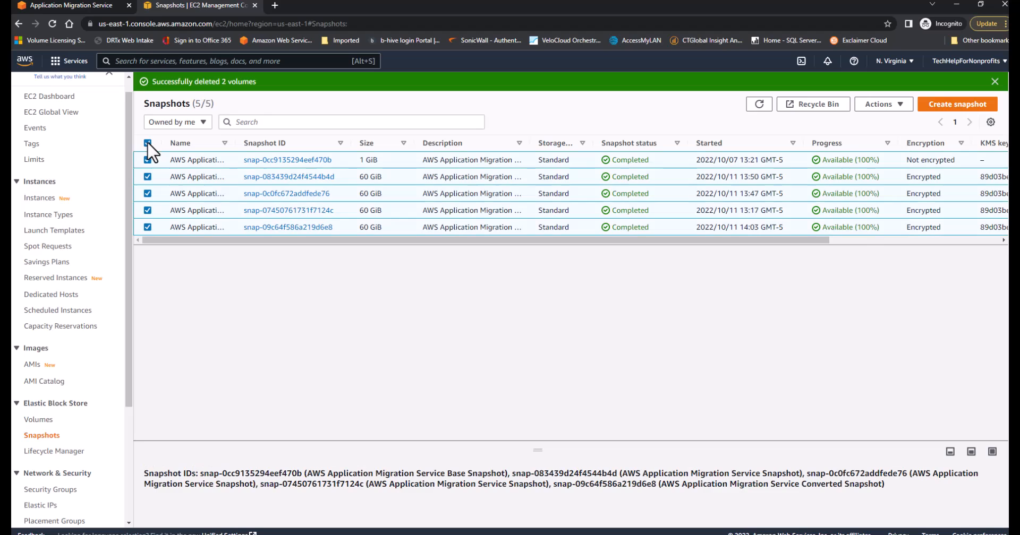
pyautogui.click(893, 106)
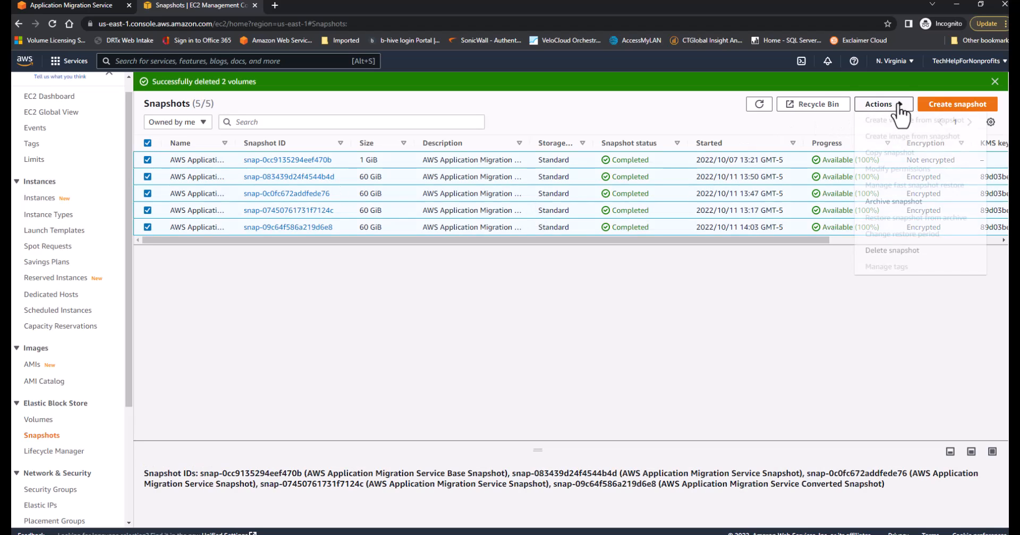
pyautogui.click(891, 250)
pyautogui.click(576, 354)
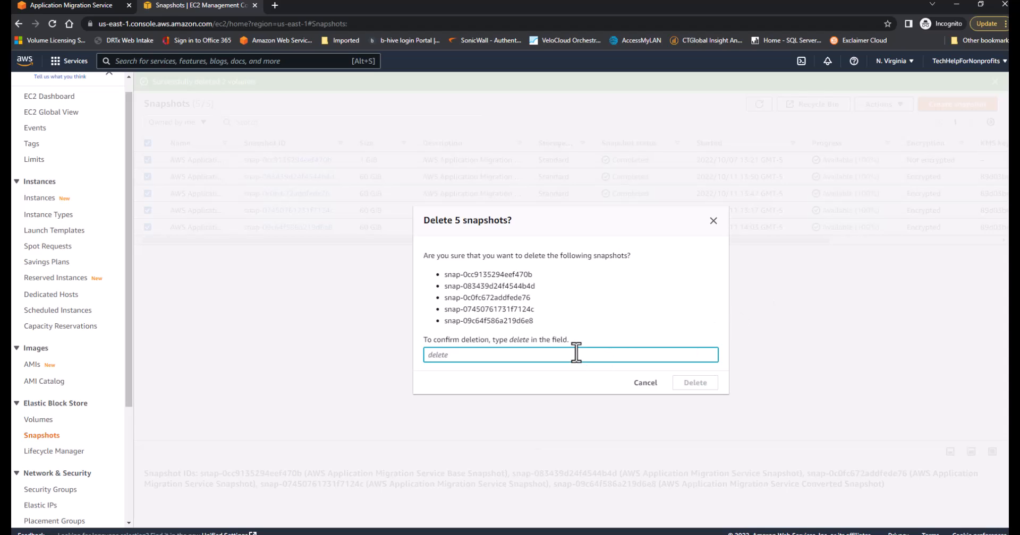
pyautogui.write('dleete')
pyautogui.press('BackSpace')
pyautogui.press('BackSpace')
pyautogui.write('elete')
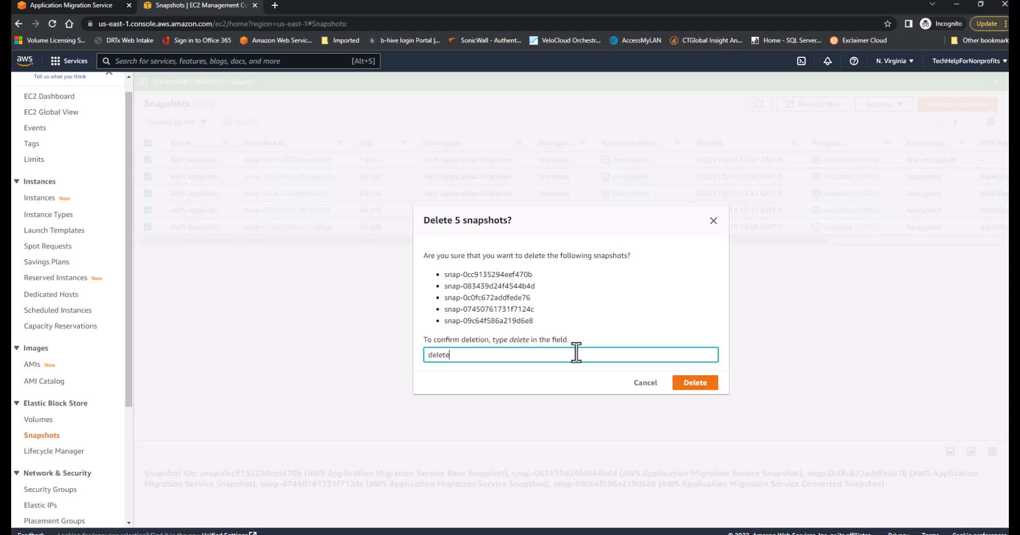
pyautogui.click(706, 384)
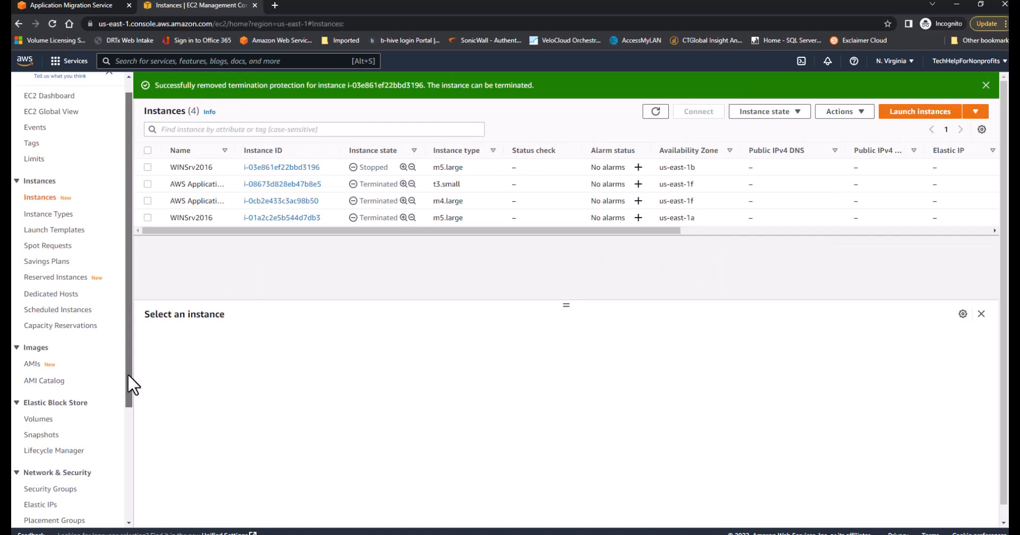
# Delete the two AWS Application Migration Service security groups, confirming with "delete" and keeping the default group
pyautogui.moveTo(127, 374); pyautogui.dragTo(127, 464)
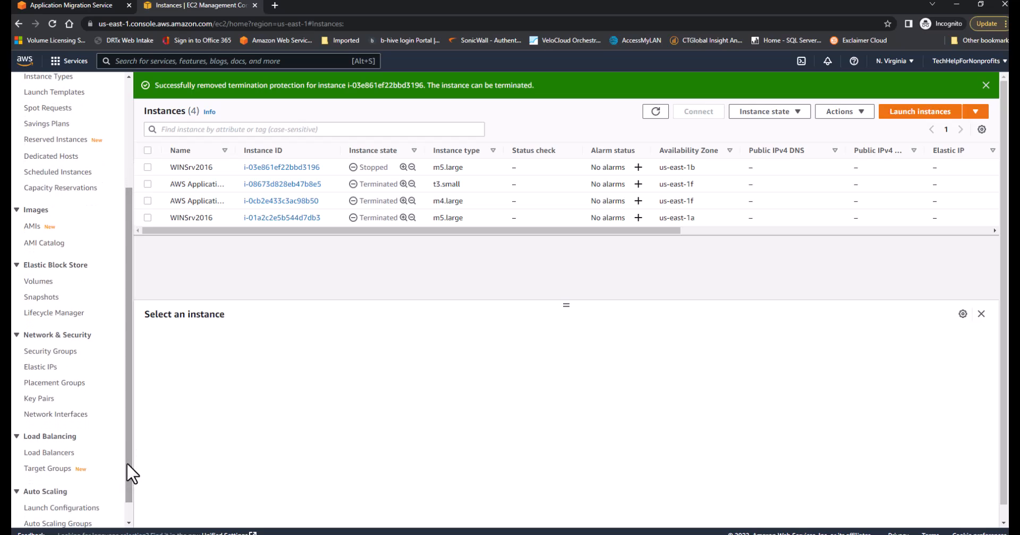
pyautogui.click(68, 355)
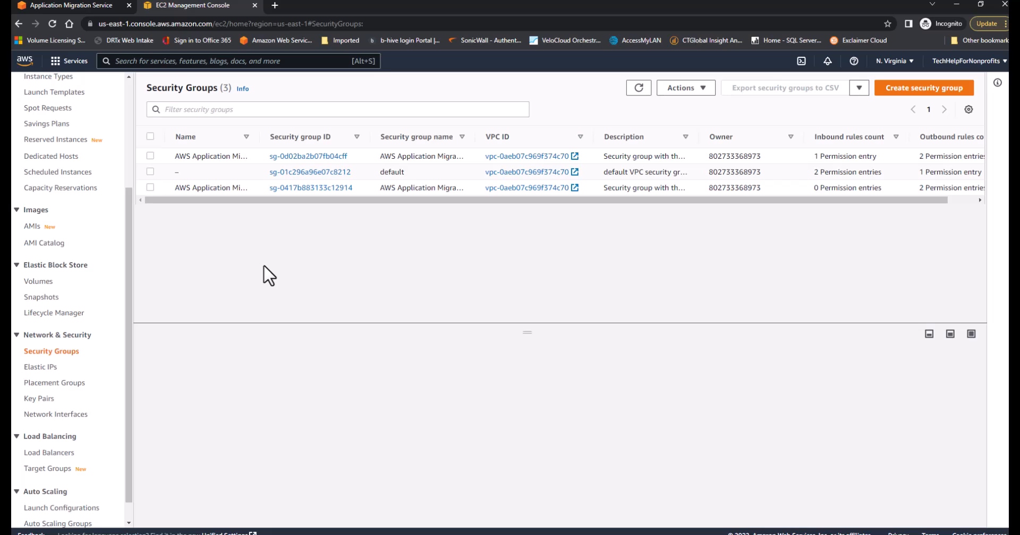
pyautogui.click(150, 187)
pyautogui.click(151, 156)
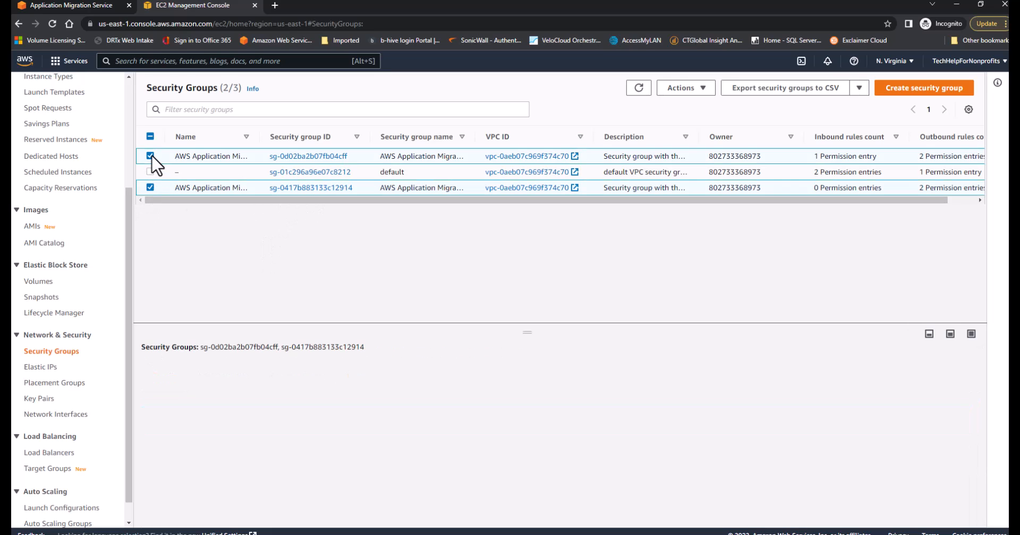
pyautogui.click(703, 90)
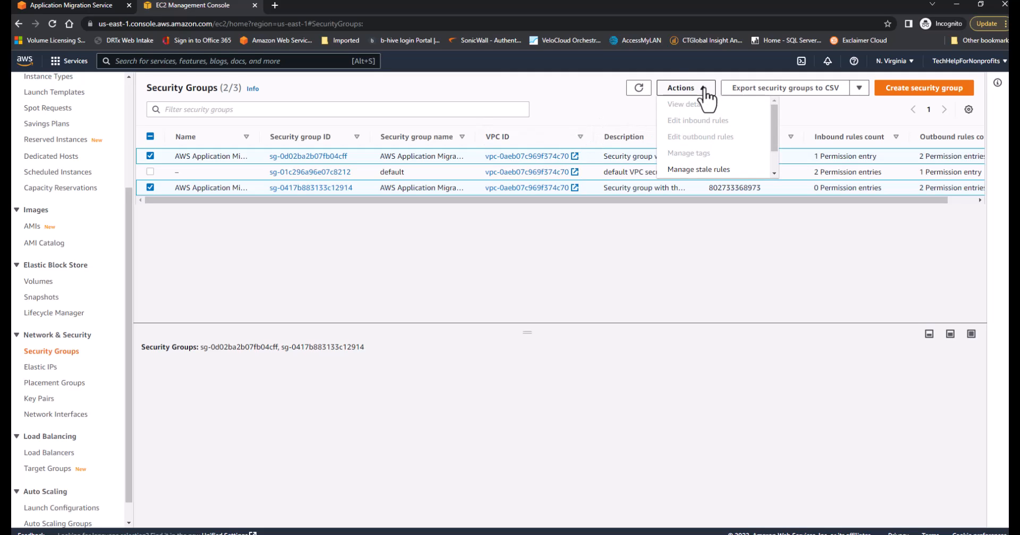
pyautogui.moveTo(774, 140); pyautogui.dragTo(770, 178)
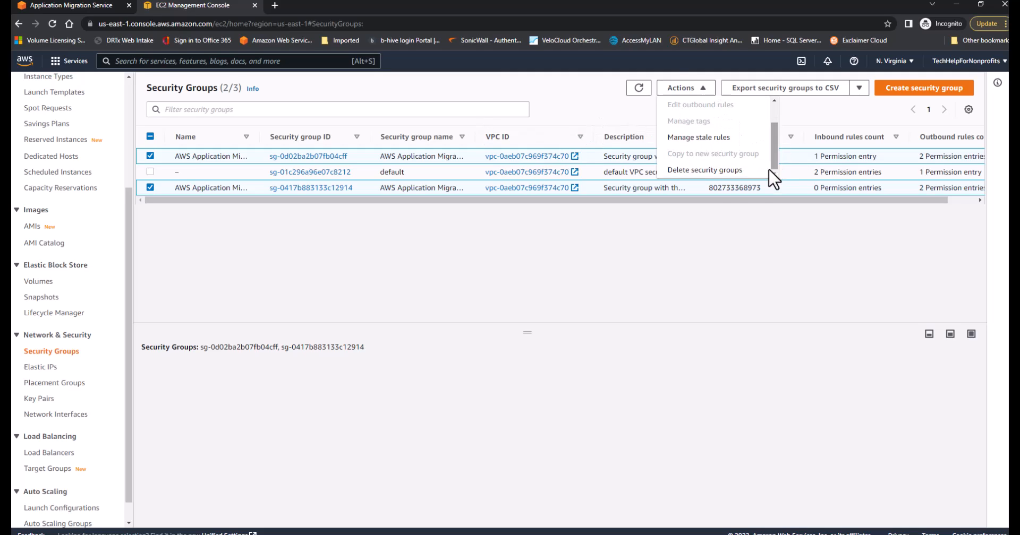
pyautogui.click(733, 177)
pyautogui.click(435, 335)
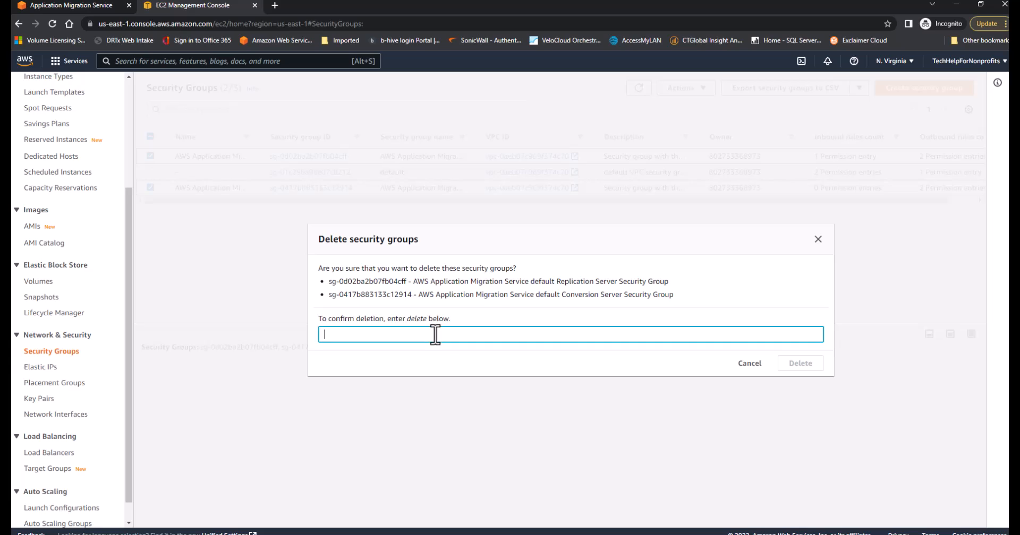
pyautogui.write('dleete')
pyautogui.write('elete')
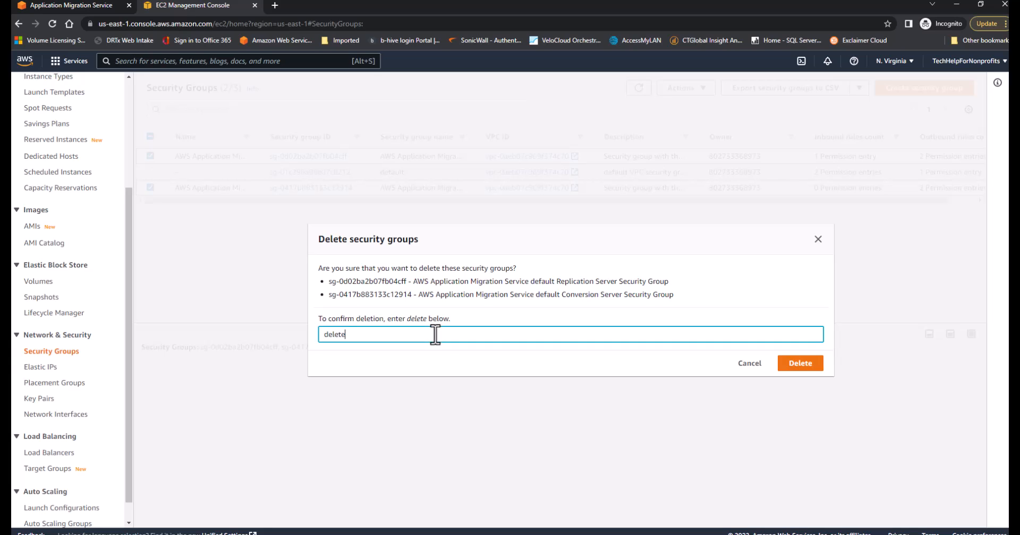
pyautogui.click(797, 365)
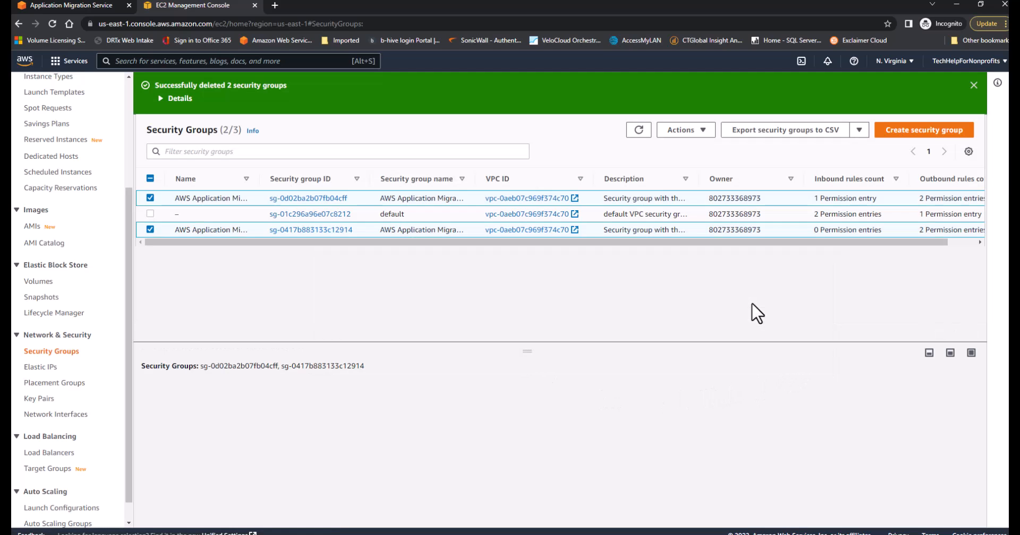
# Remove the RDP inbound rule with source 0.0.0.0/0 from the default security group and save the rules
pyautogui.click(151, 229)
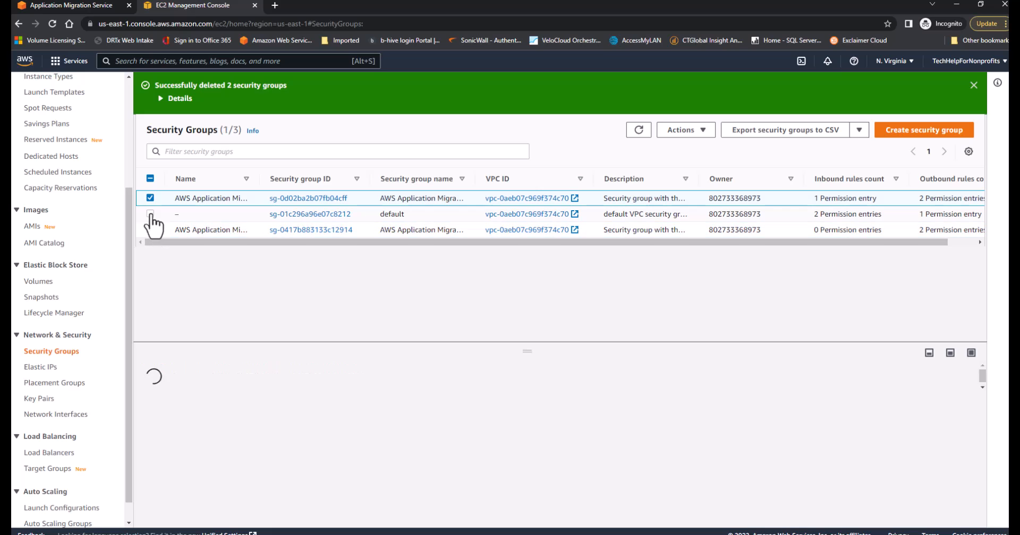
pyautogui.click(151, 198)
pyautogui.click(150, 214)
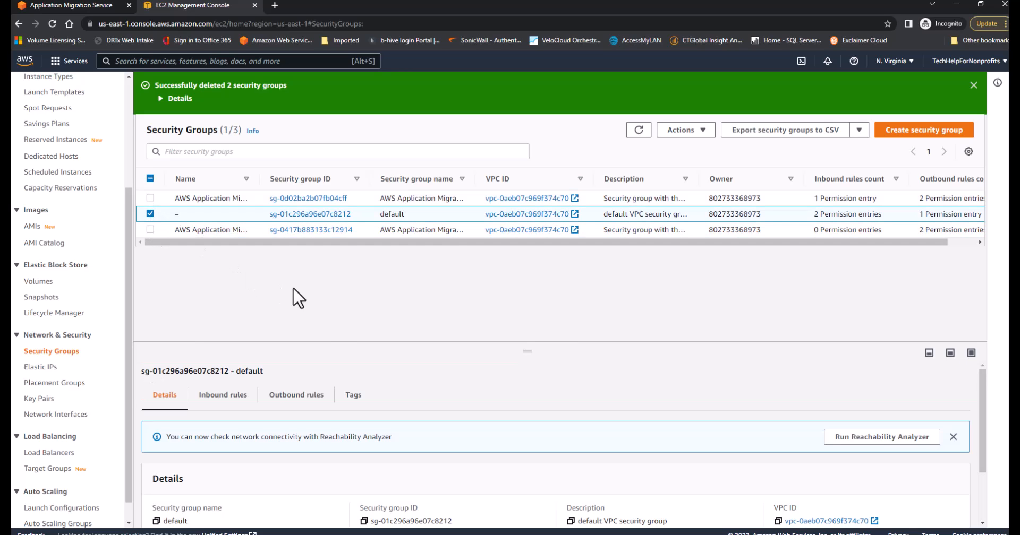
pyautogui.click(230, 394)
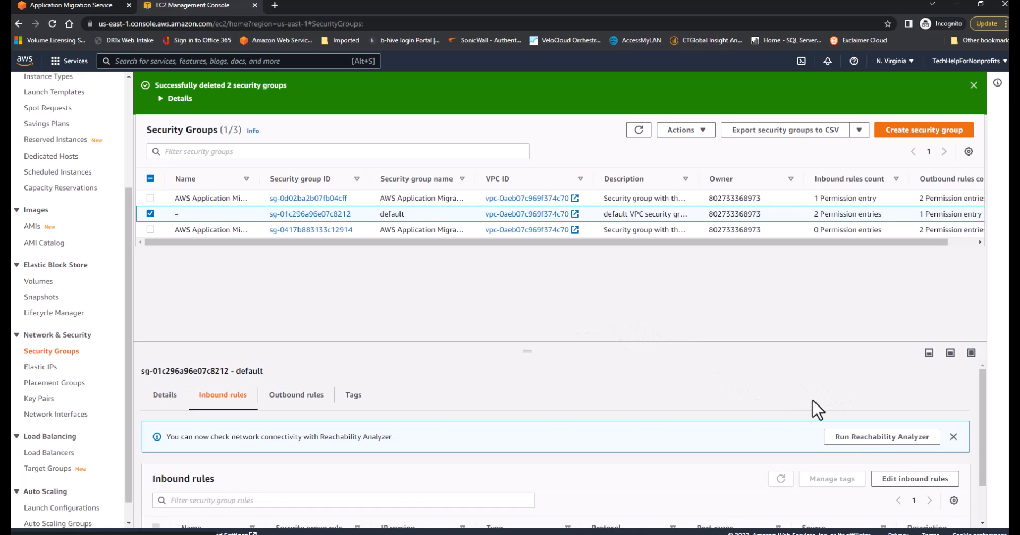
pyautogui.scroll(-2, 813, 410)
pyautogui.click(911, 417)
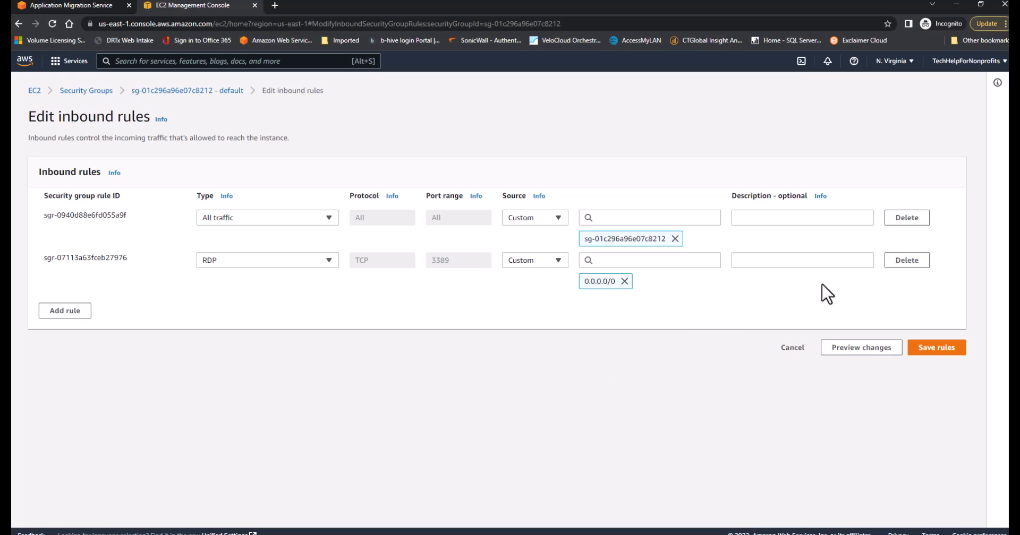
pyautogui.click(903, 262)
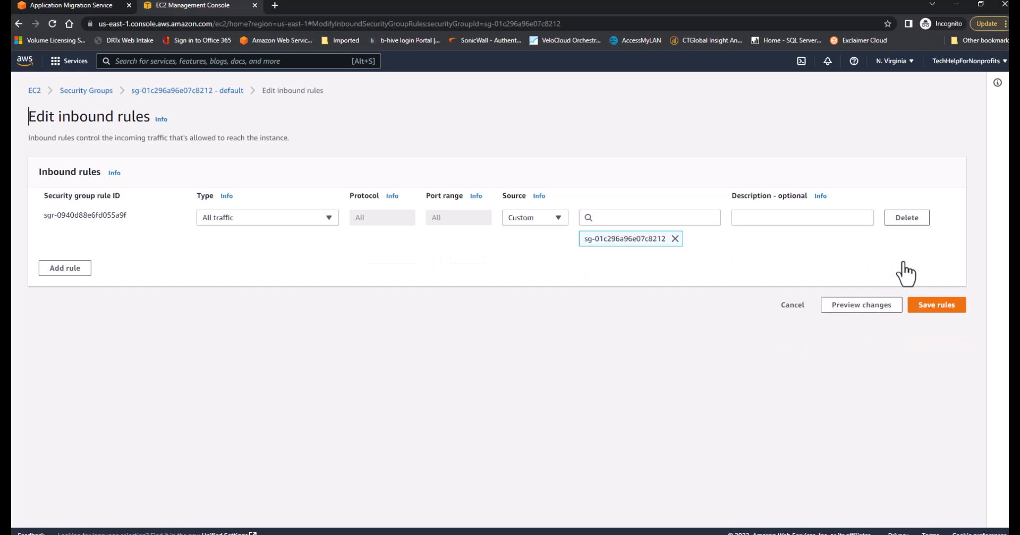
pyautogui.click(935, 306)
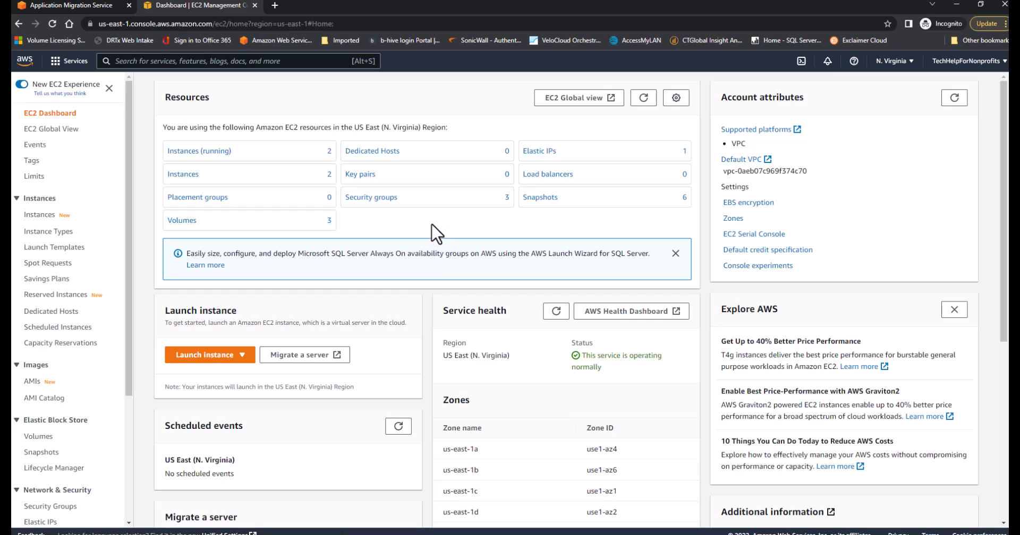
# Release the Elastic IP address 34.238.78.93 and refresh the resource summary on the EC2 dashboard
pyautogui.click(551, 154)
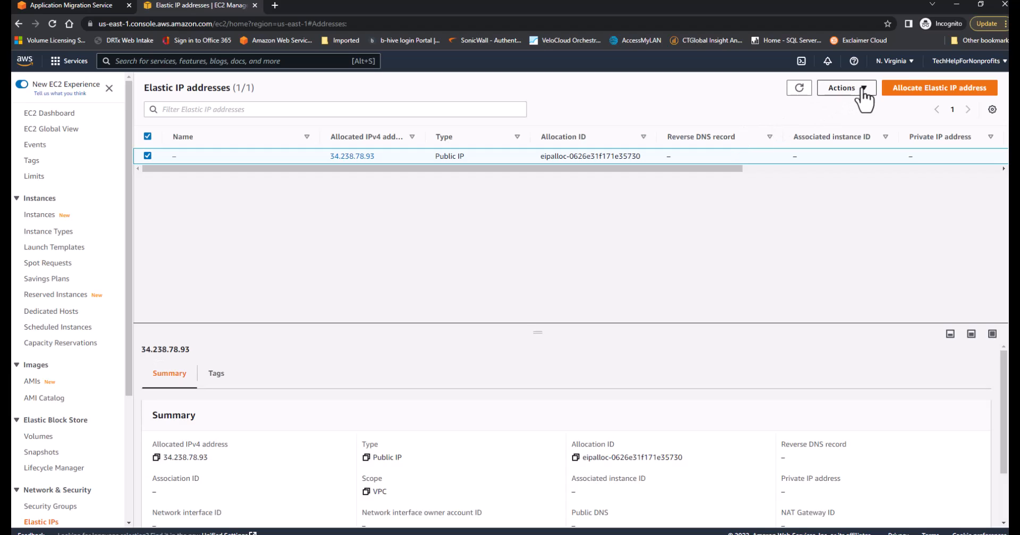
pyautogui.click(863, 88)
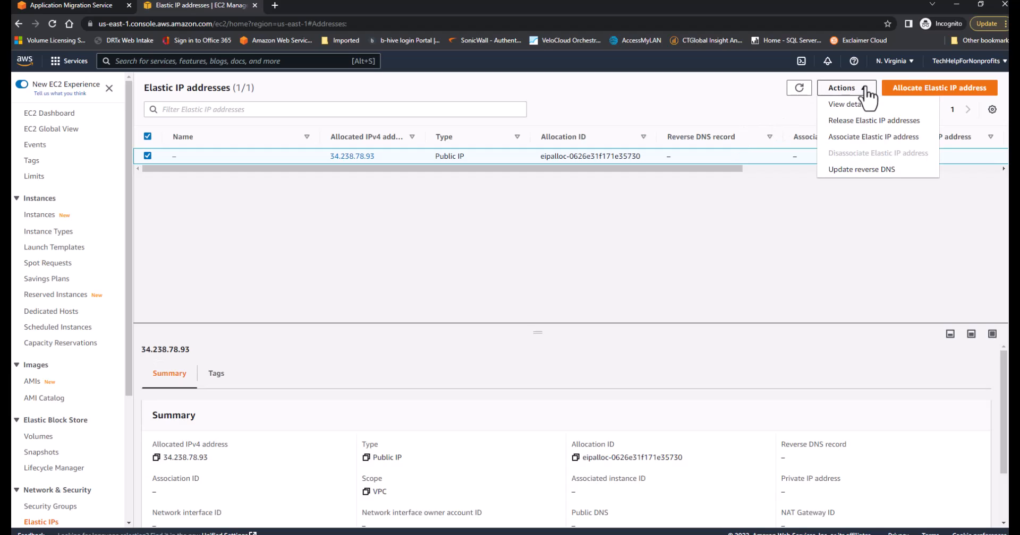
pyautogui.click(858, 121)
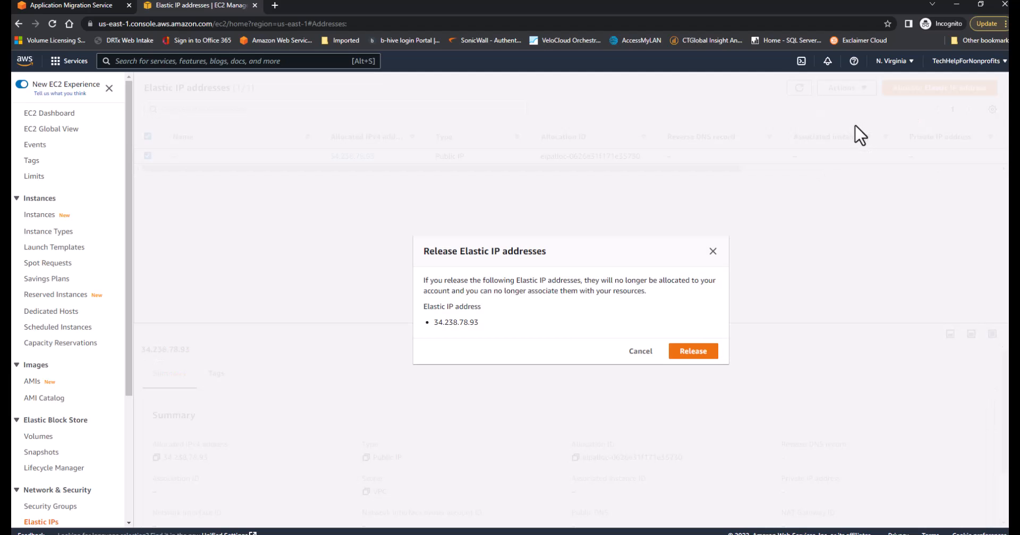
pyautogui.click(690, 352)
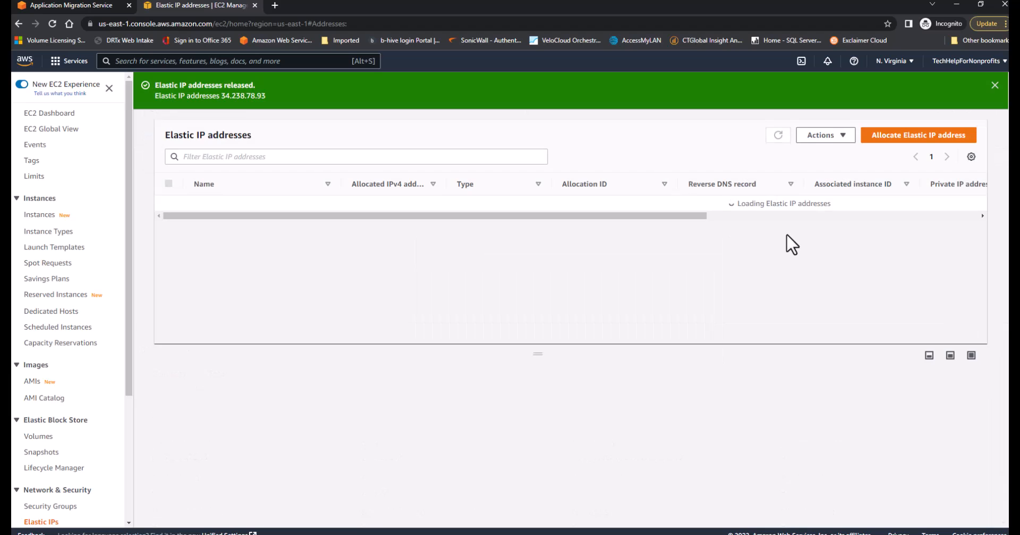
pyautogui.click(46, 115)
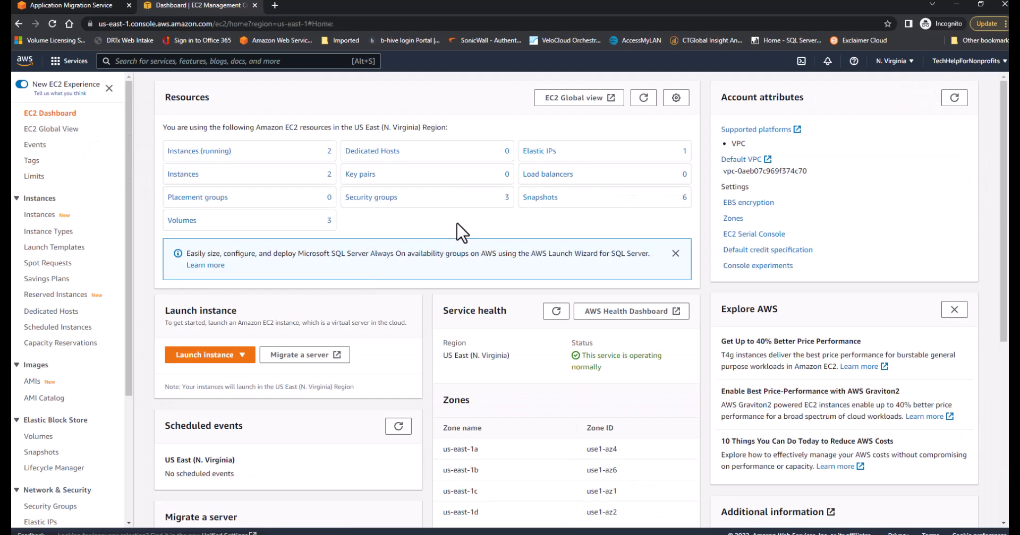
pyautogui.click(642, 98)
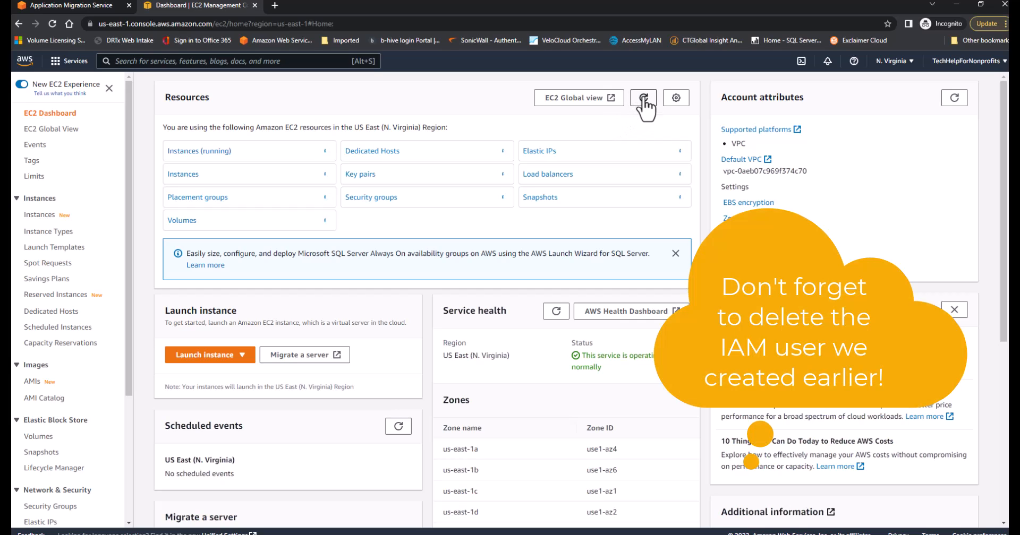